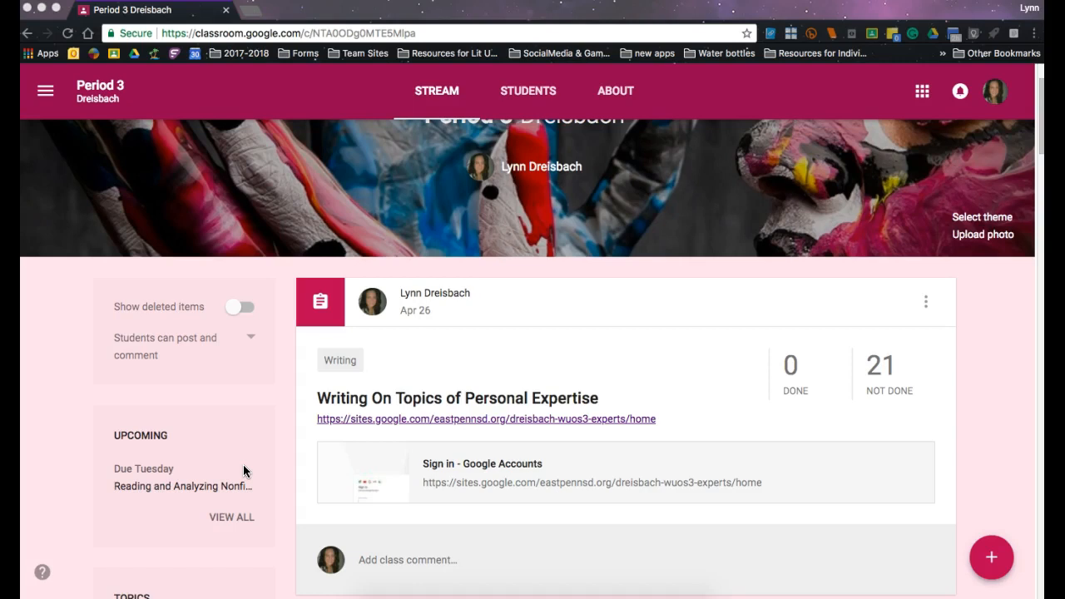
Open the site linked in the "Writing On Topics of Personal Expertise" assignment and review its day-by-day instructions.
click(395, 419)
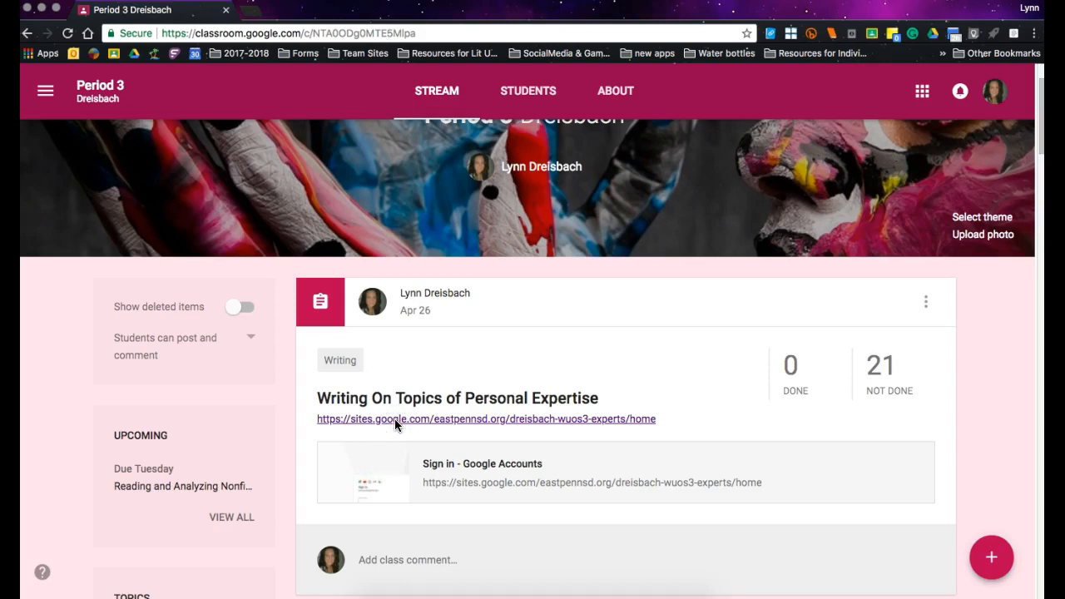
click(489, 485)
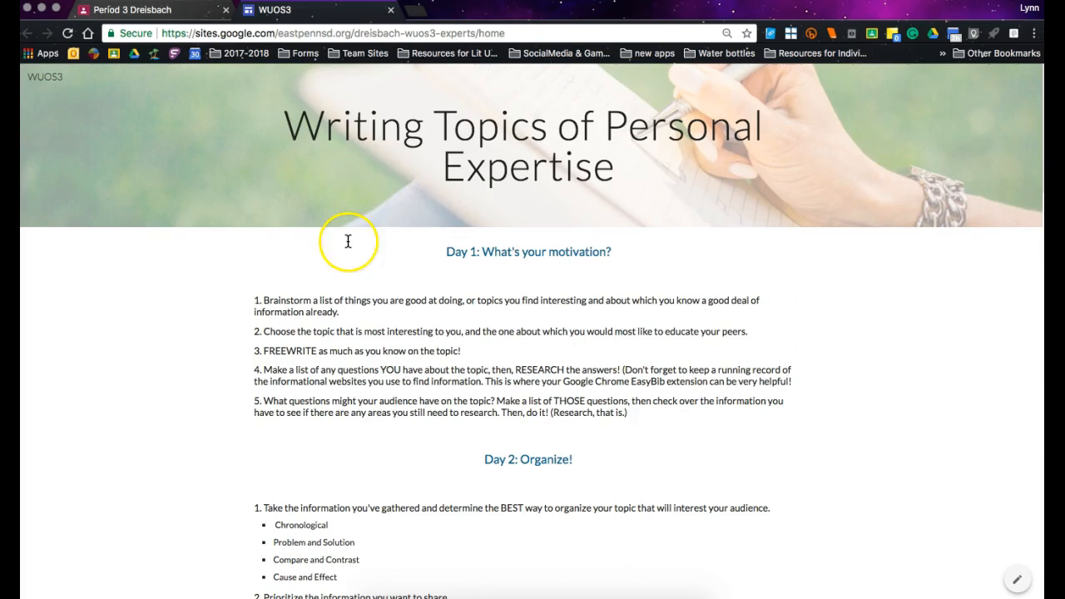
scroll(348, 242, down, 15)
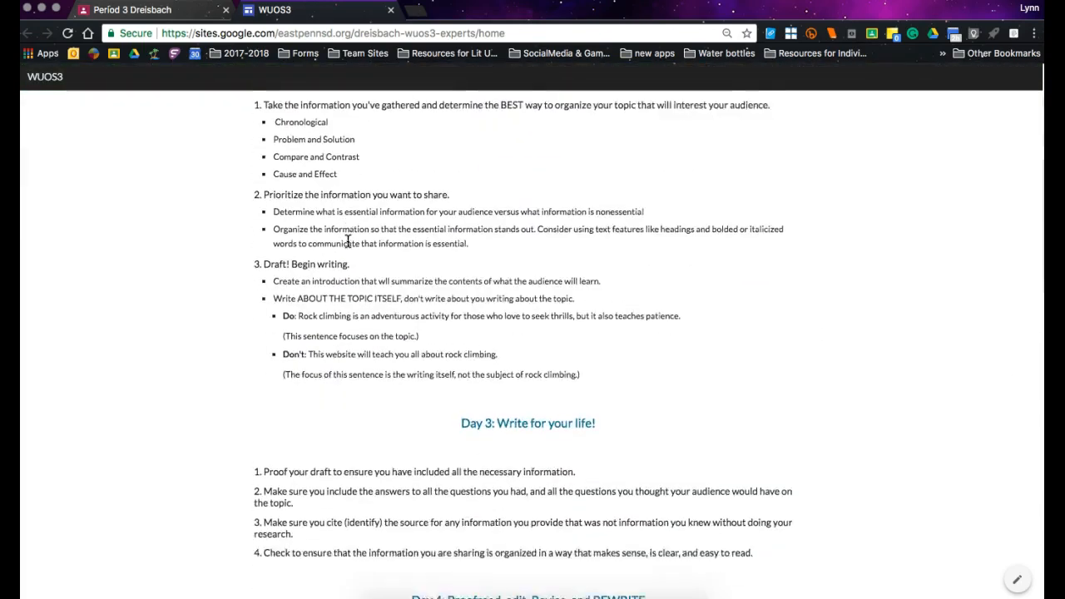
scroll(348, 241, down, 15)
scroll(347, 242, up, 15)
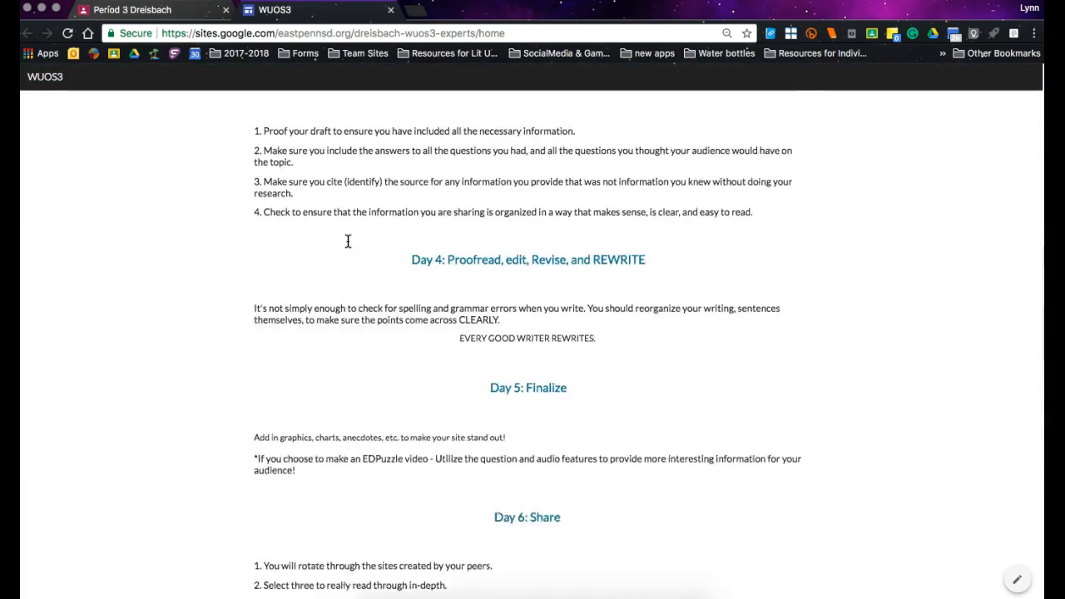
scroll(348, 241, up, 10)
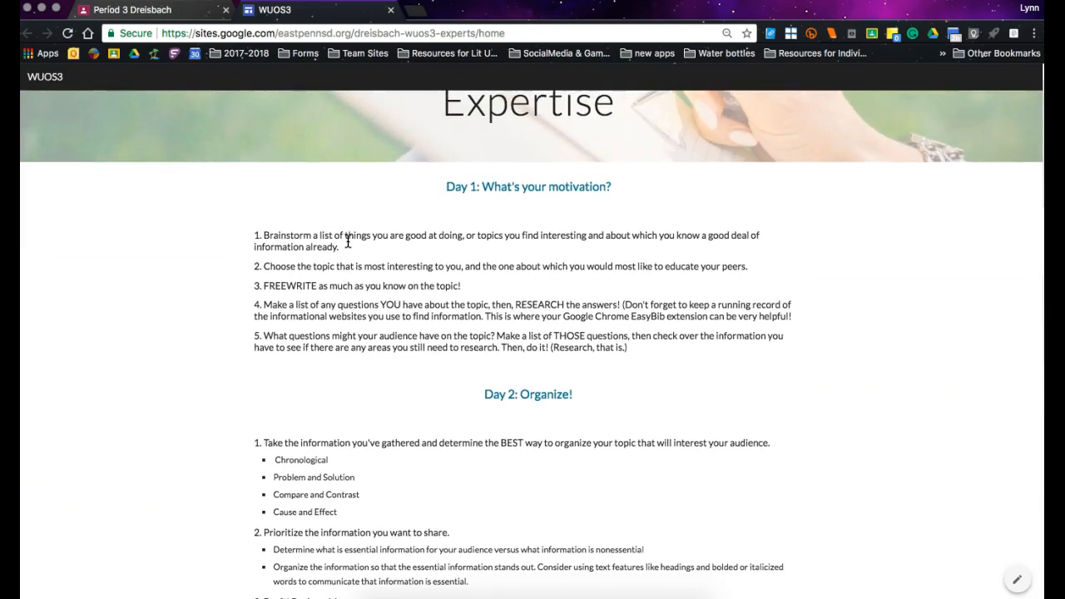
scroll(348, 241, up, 2)
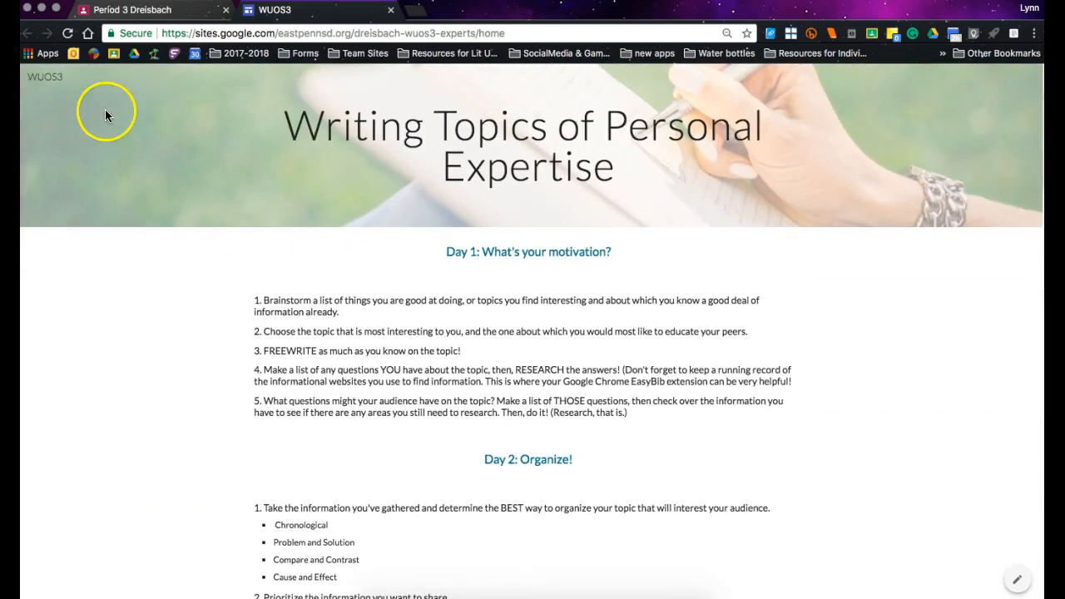
Return to the Classroom page, go from there to Google Drive, and create a new Google Sites website.
click(150, 10)
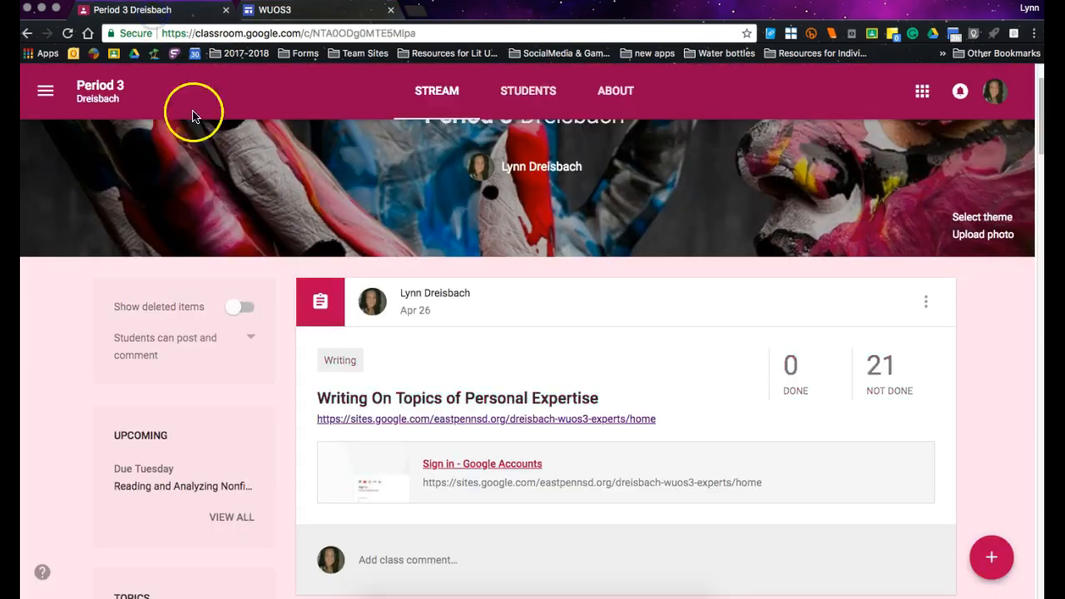
click(134, 54)
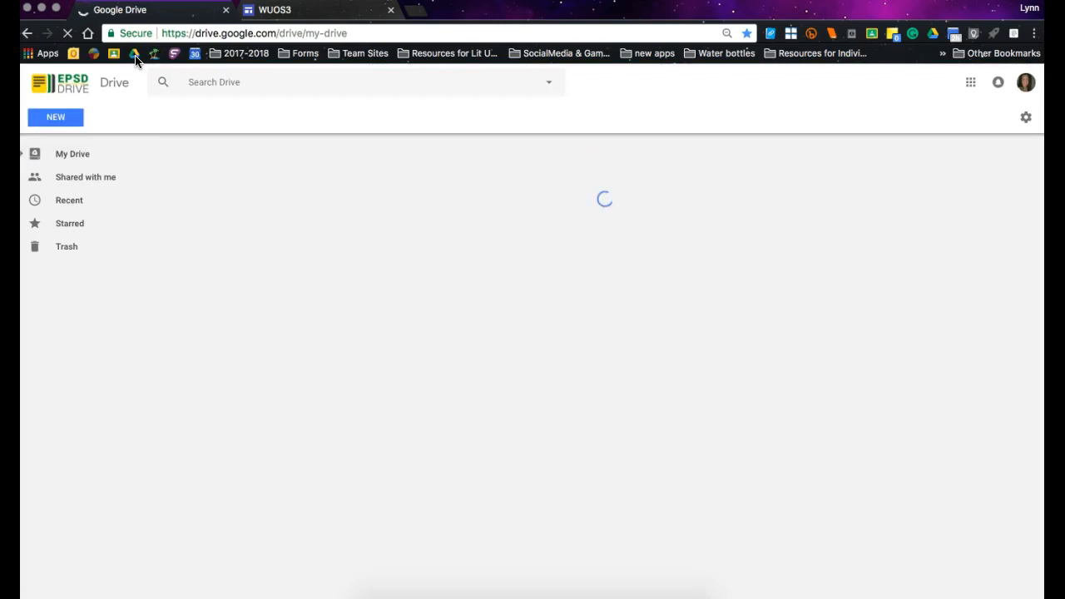
click(72, 117)
click(74, 119)
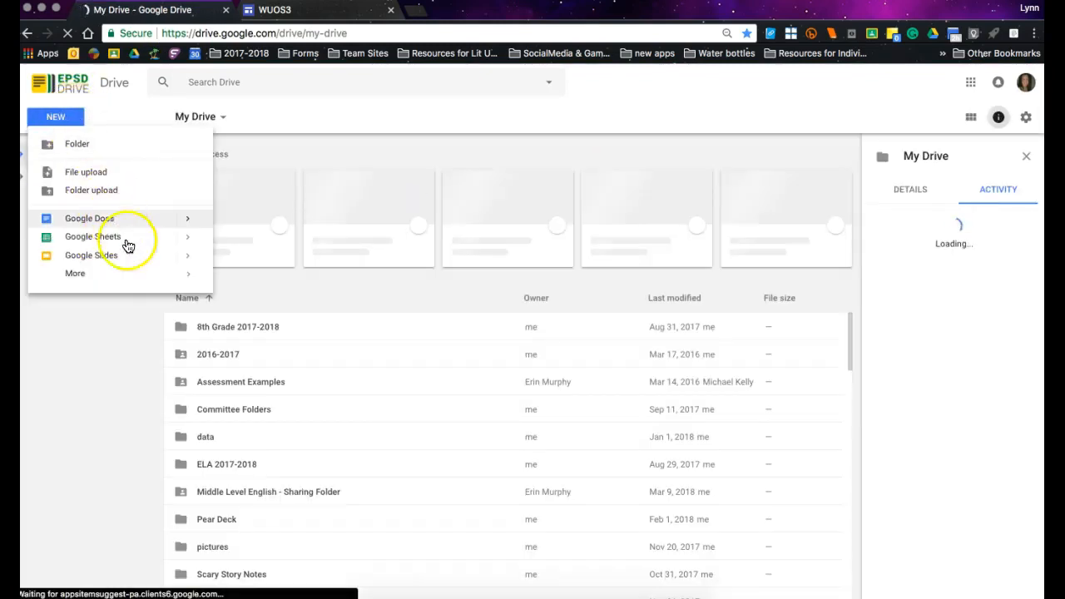
click(193, 274)
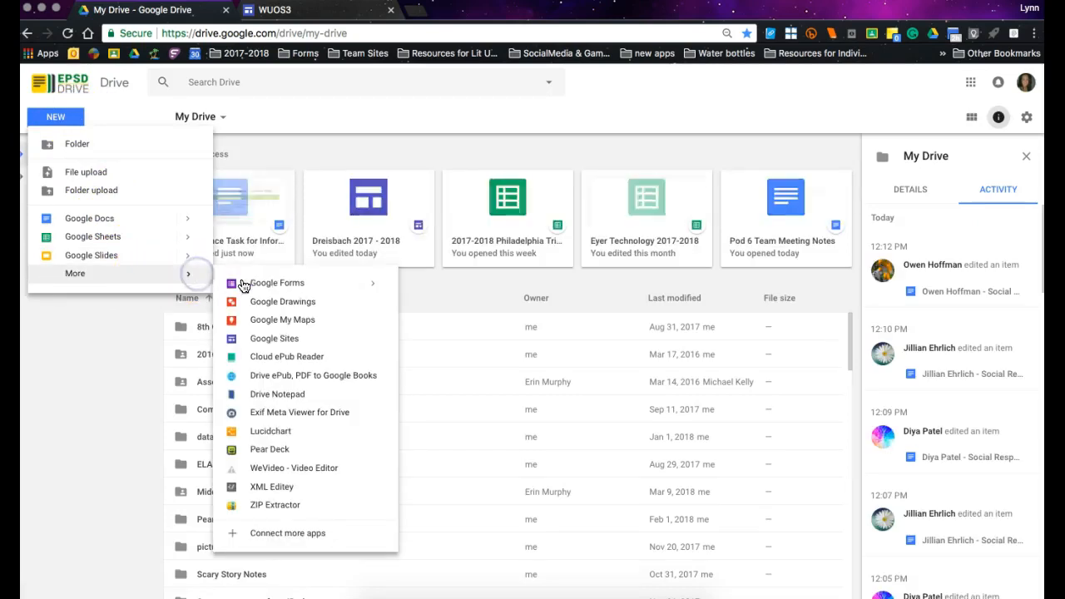
click(266, 338)
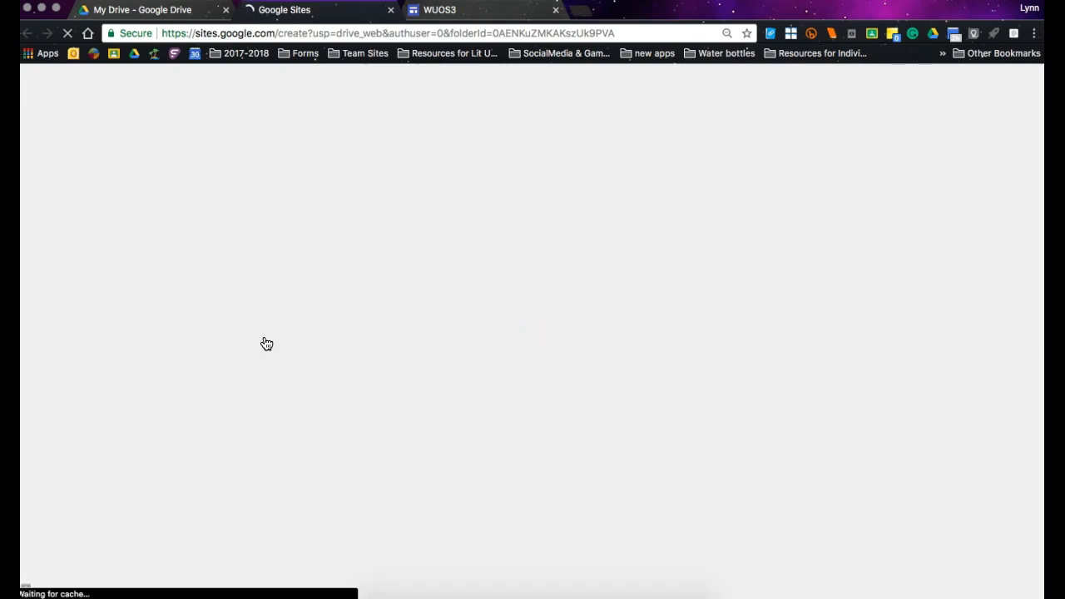
click(352, 163)
click(380, 287)
click(468, 183)
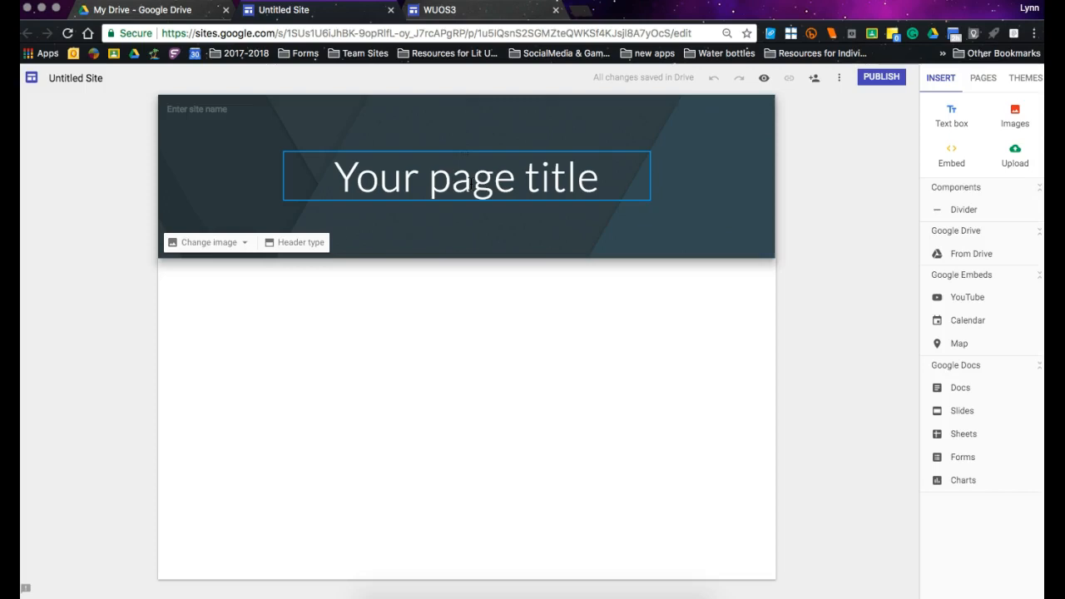
click(126, 361)
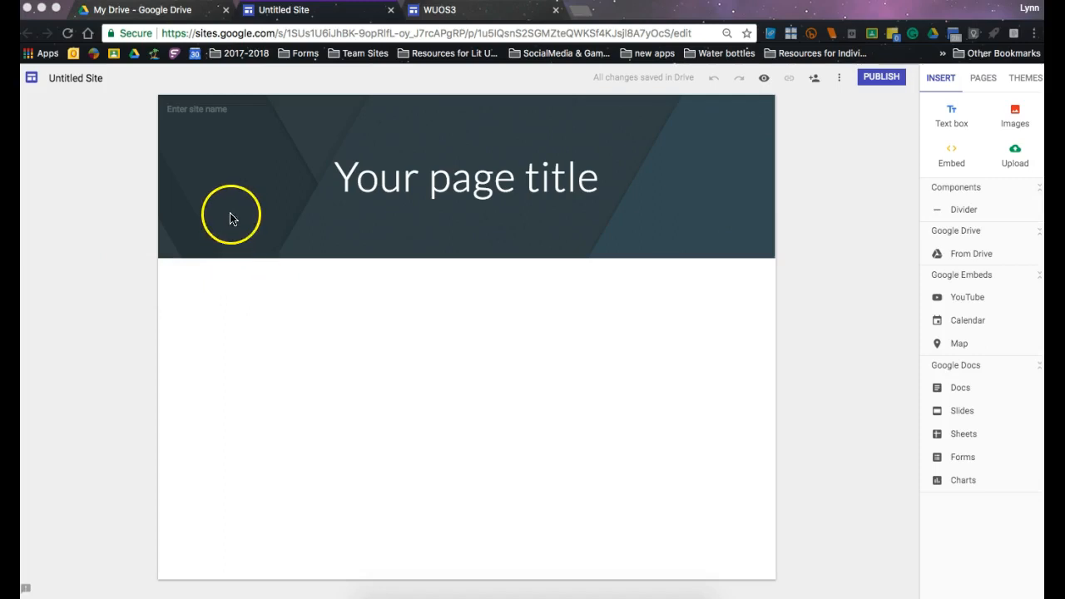
Replace the placeholder page title in the site header with "Star Trek Iterations".
click(380, 178)
click(381, 177)
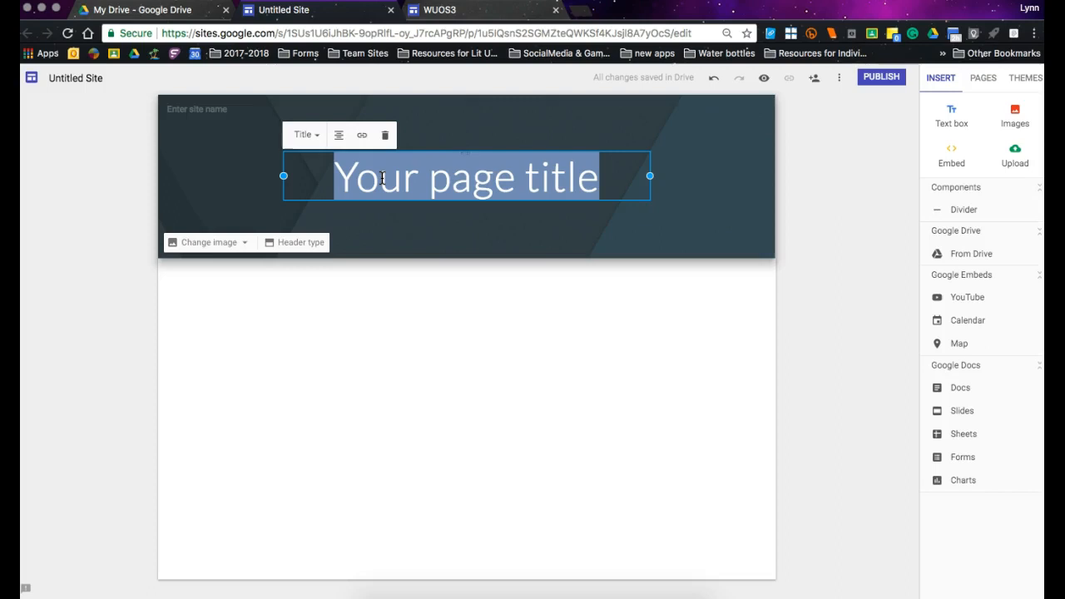
text(Star T)
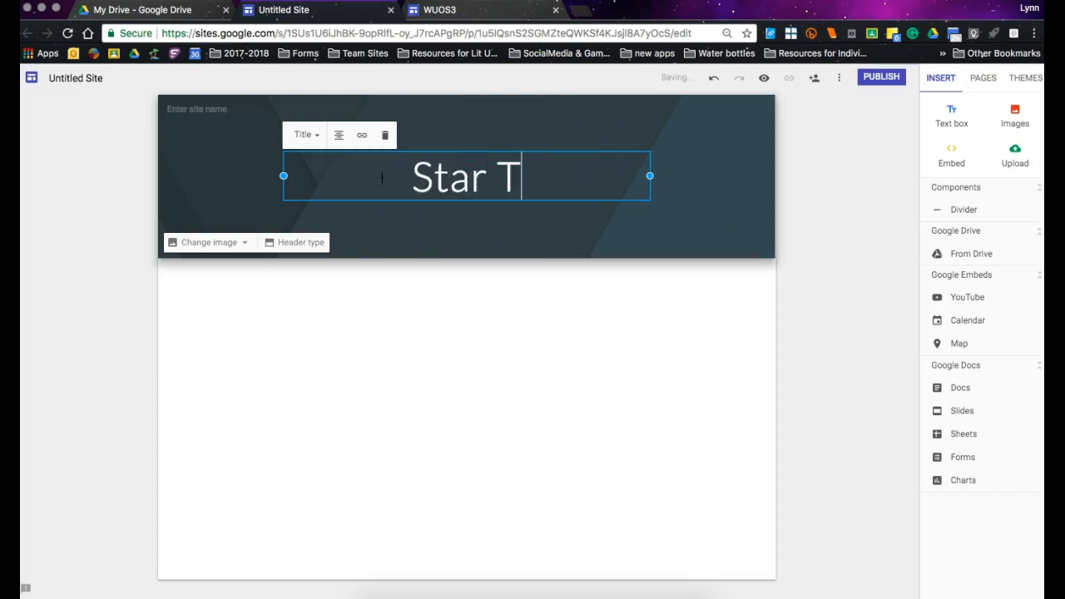
text(erek)
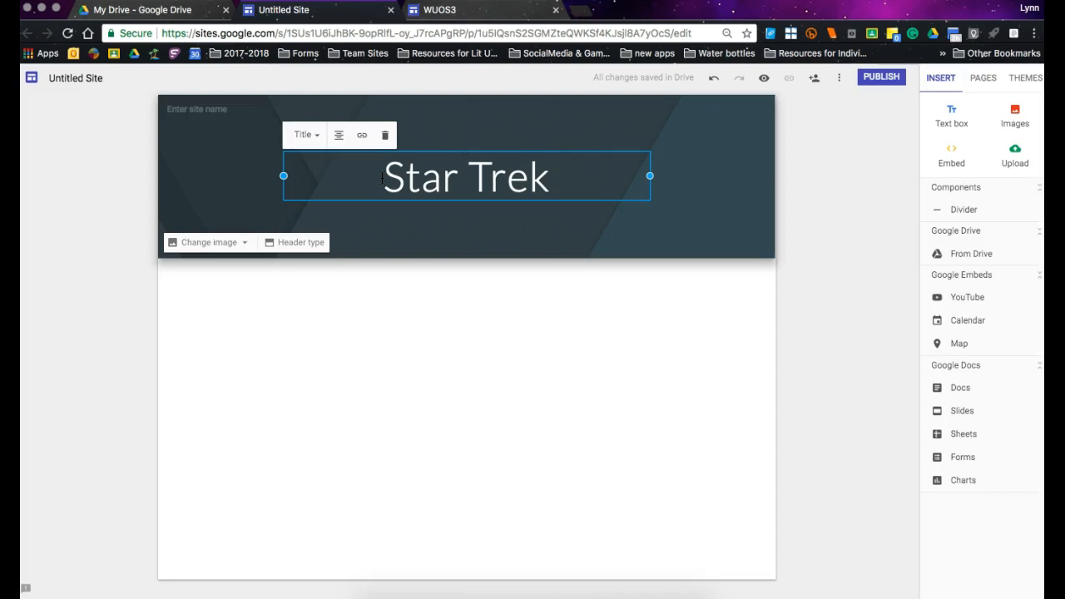
text( I)
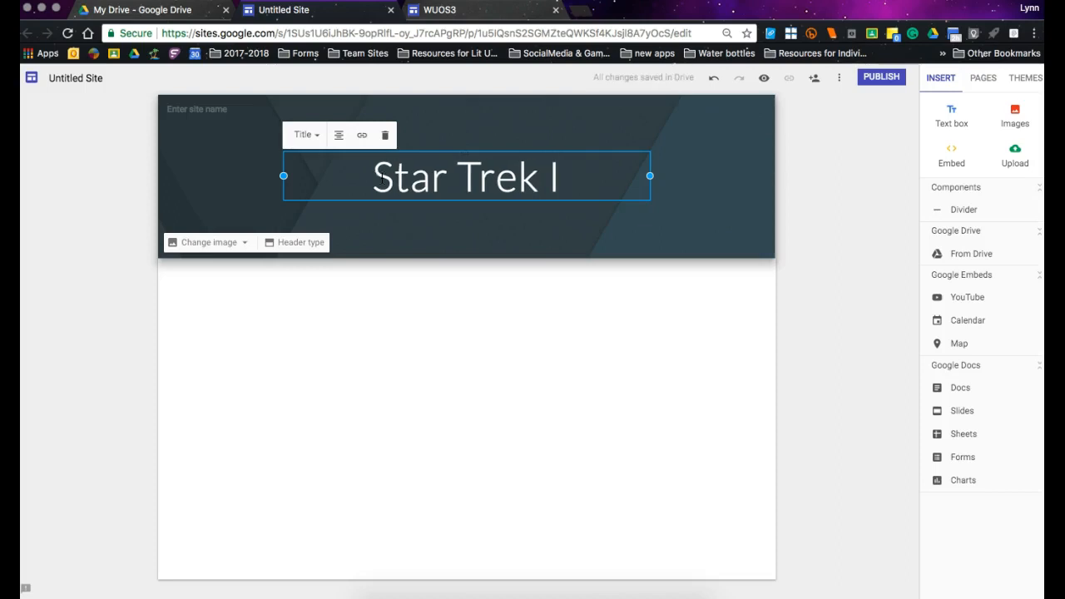
text(terations)
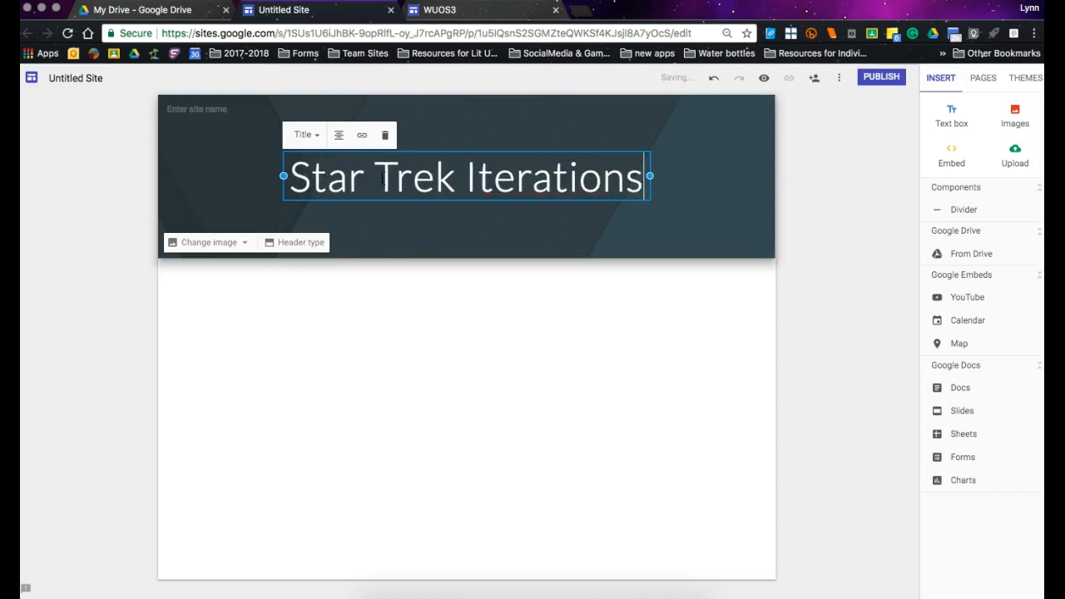
click(440, 283)
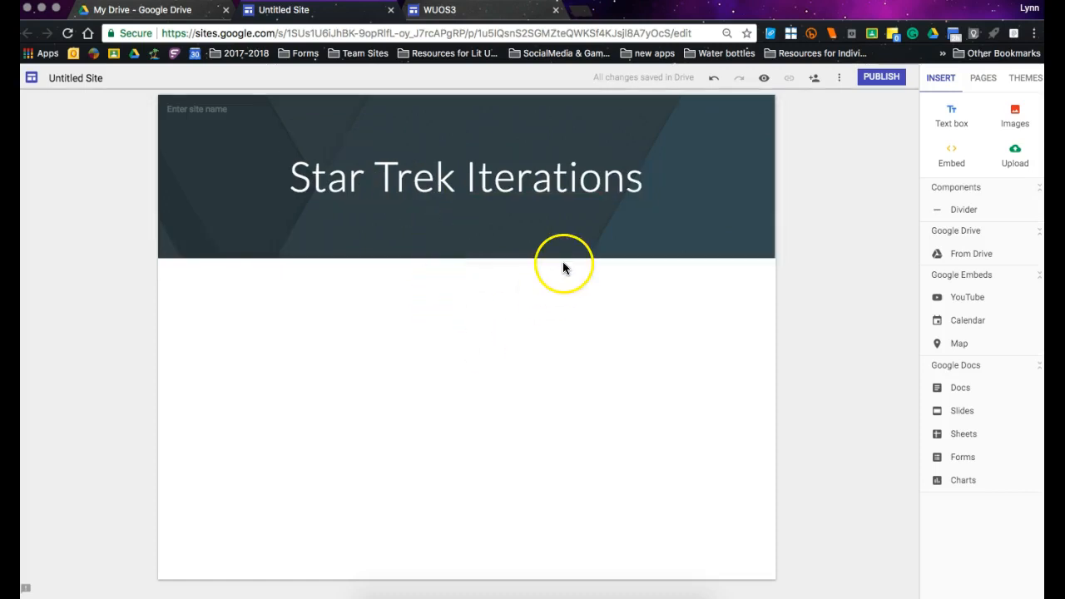
Insert a text box below the header, give it the Title style, and enter "Introduction".
click(946, 121)
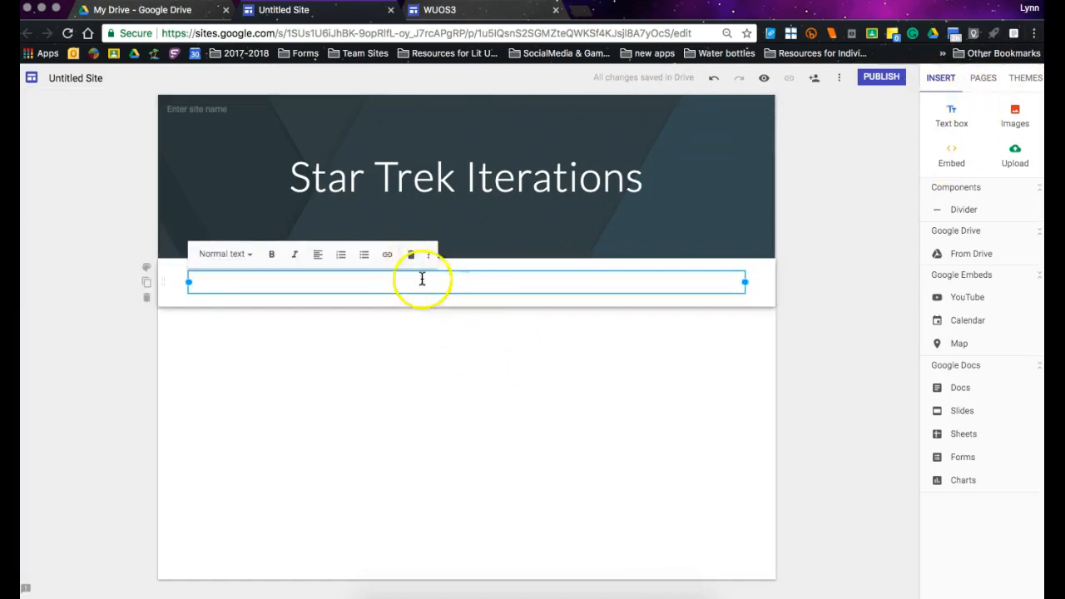
click(243, 260)
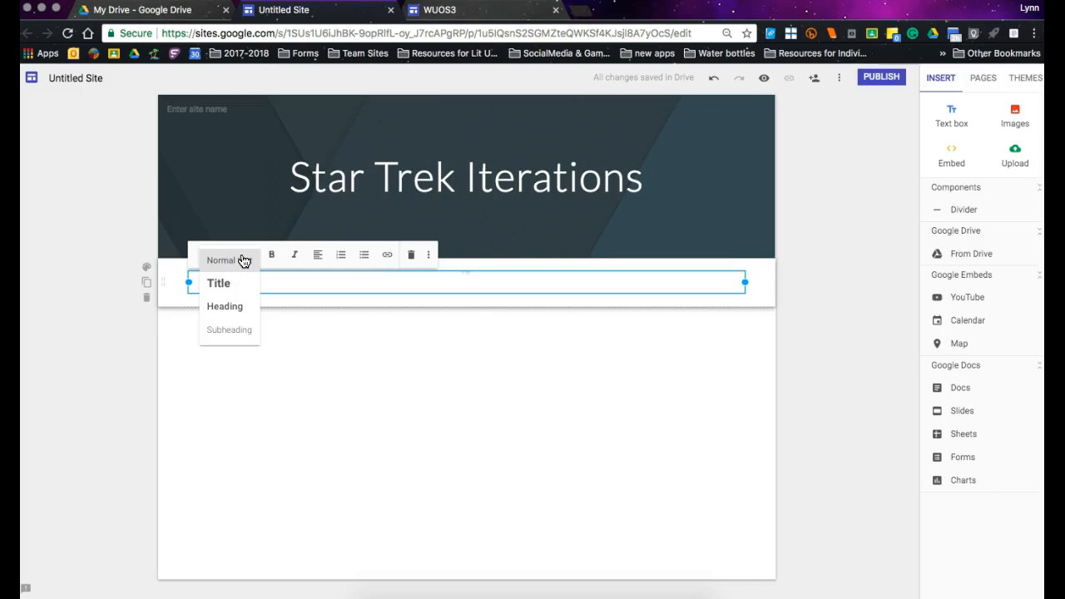
click(241, 283)
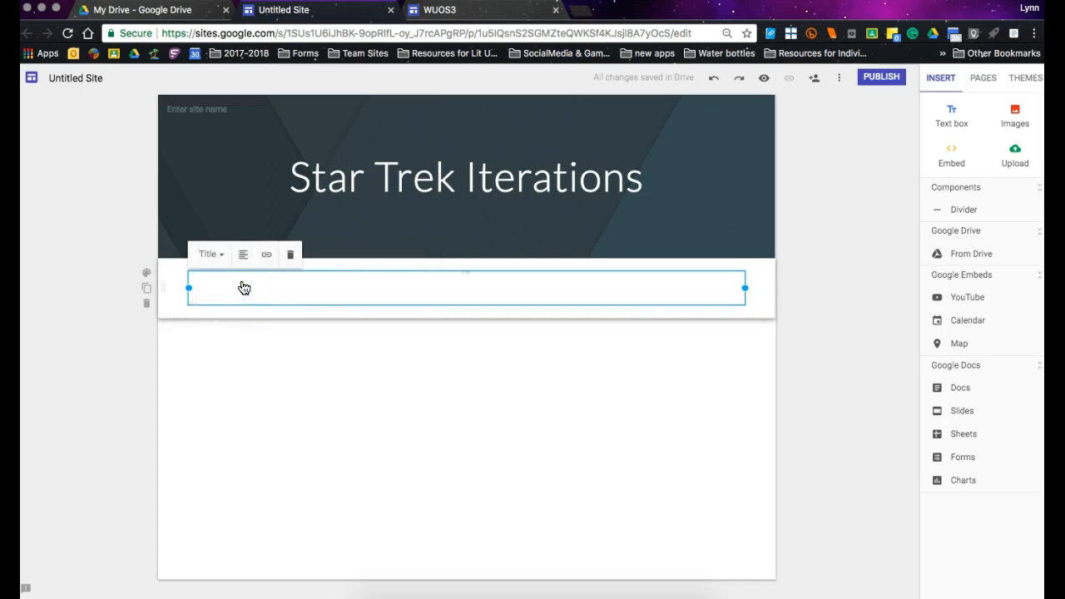
text(Intro)
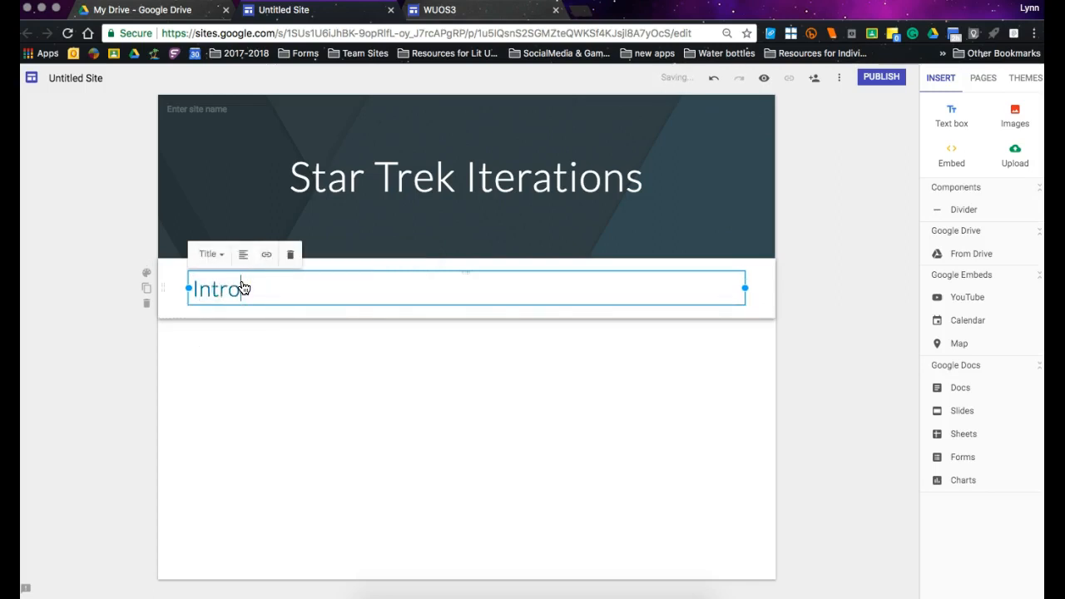
text(duction)
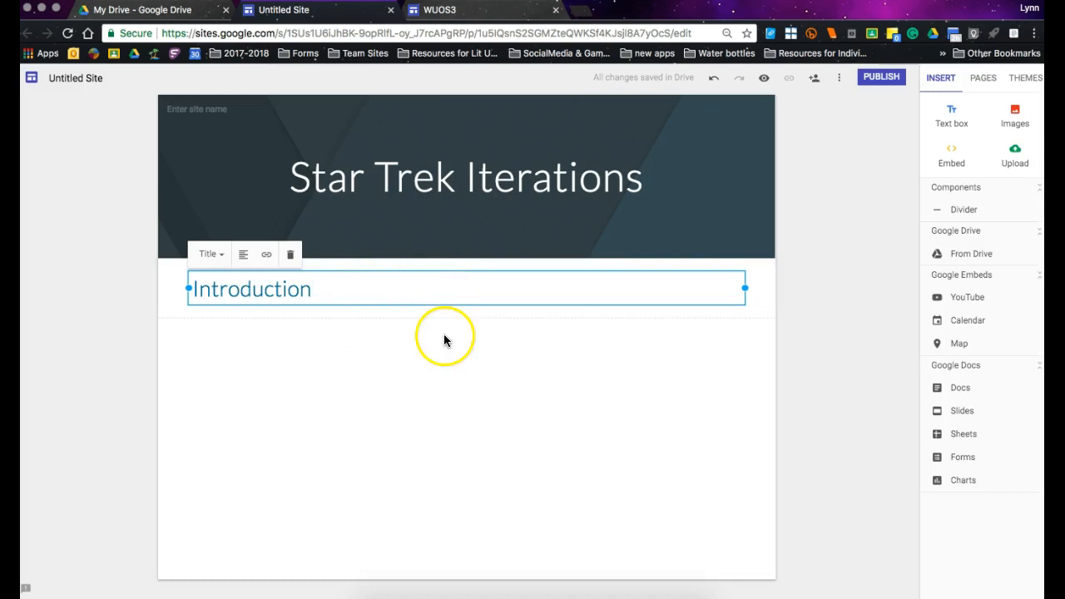
Centre the "Introduction" title within its text box.
click(245, 261)
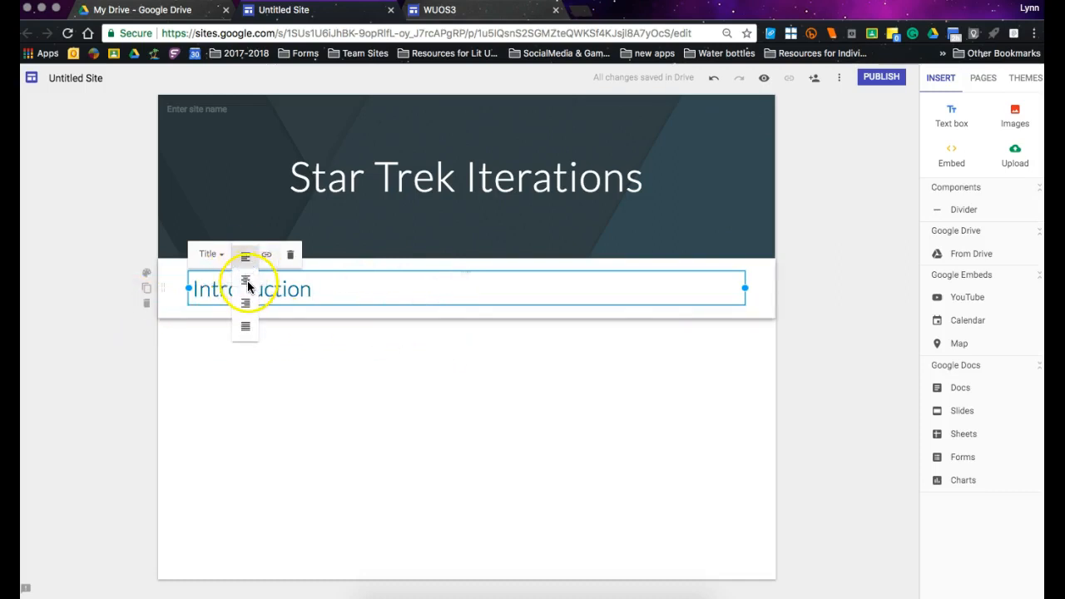
click(247, 286)
click(412, 364)
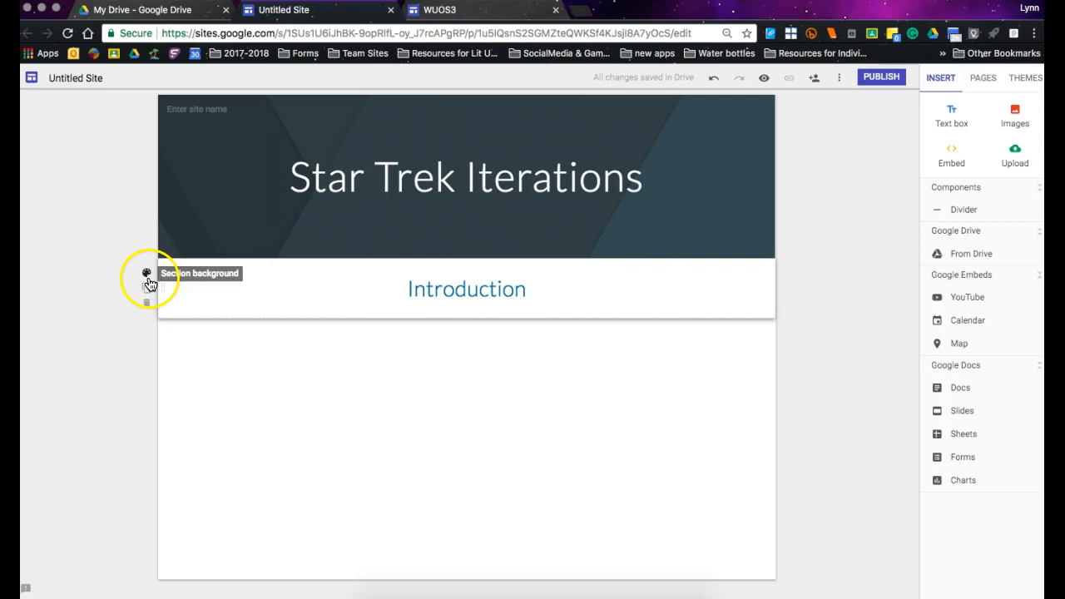
Try the Emphasis 1 background on the Introduction section, and switch its style to Emphasis 2.
click(147, 276)
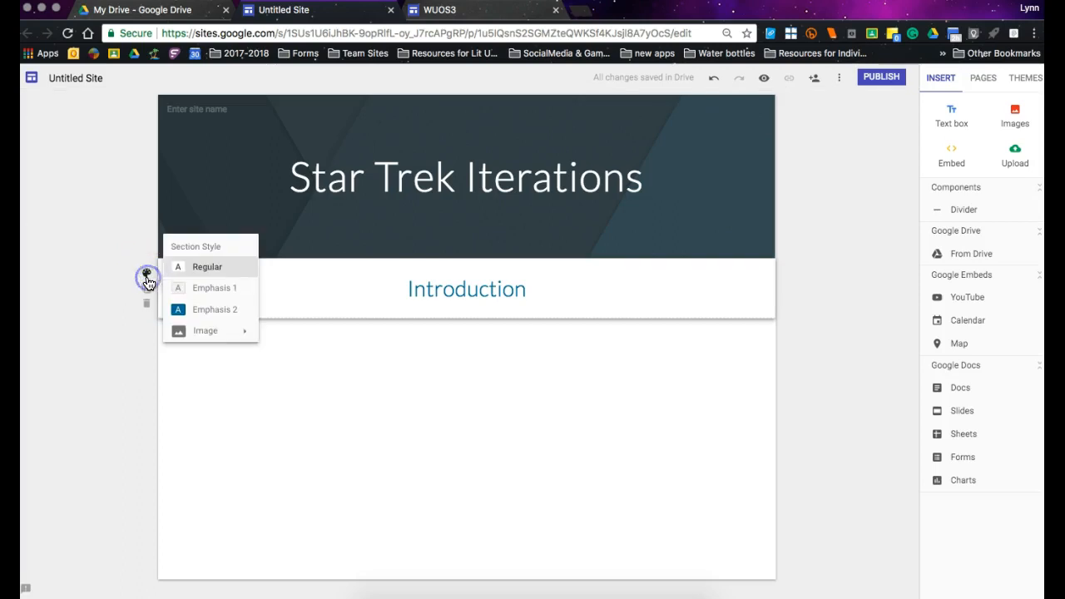
click(210, 290)
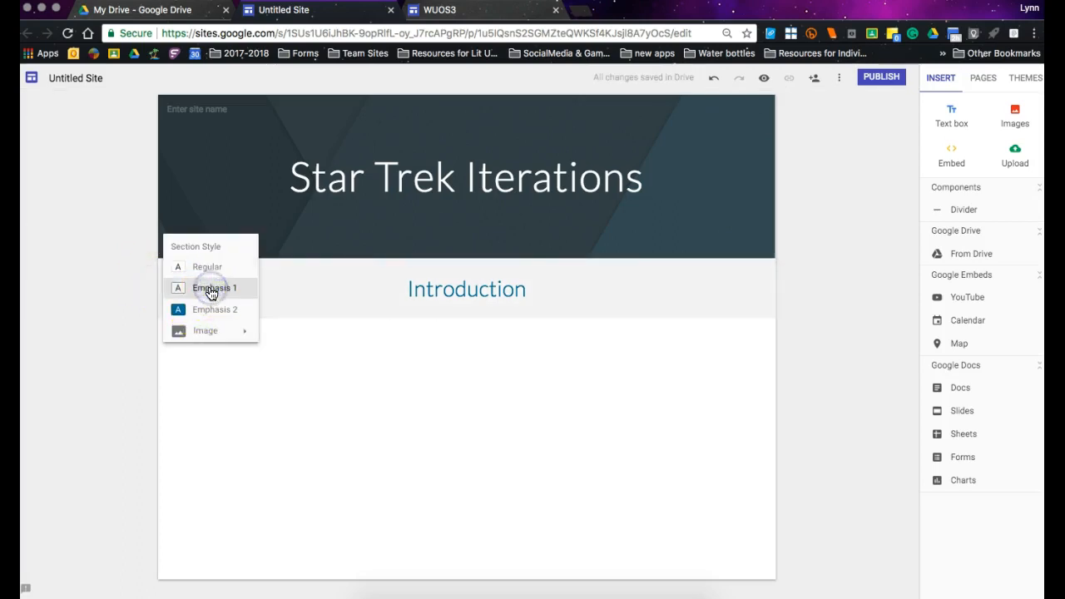
click(213, 309)
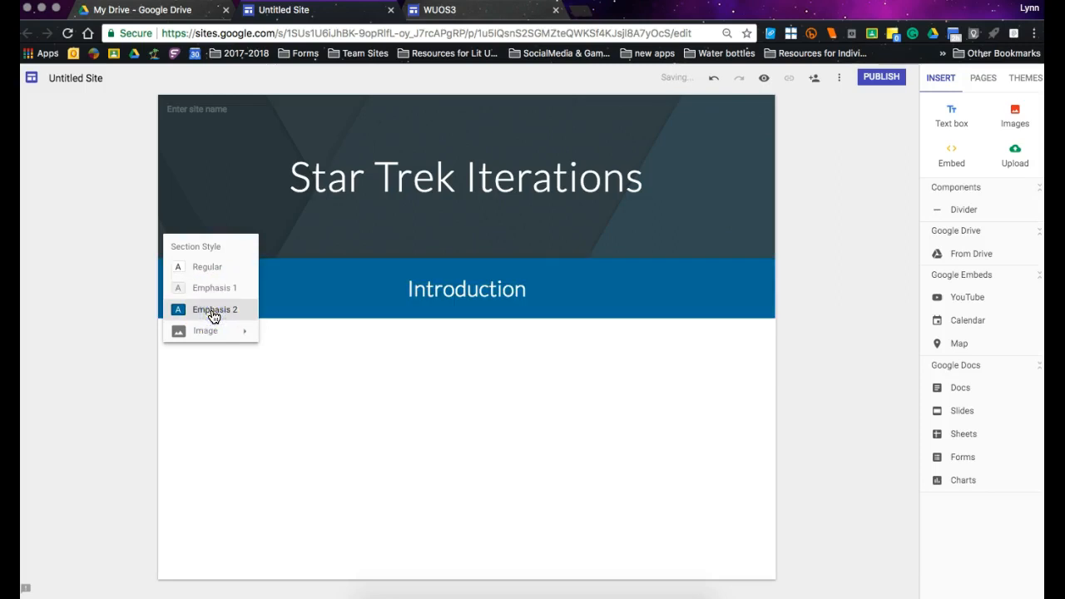
Open the image selection for the Introduction section's background, browse the gallery, and search for "star trek" images.
click(211, 330)
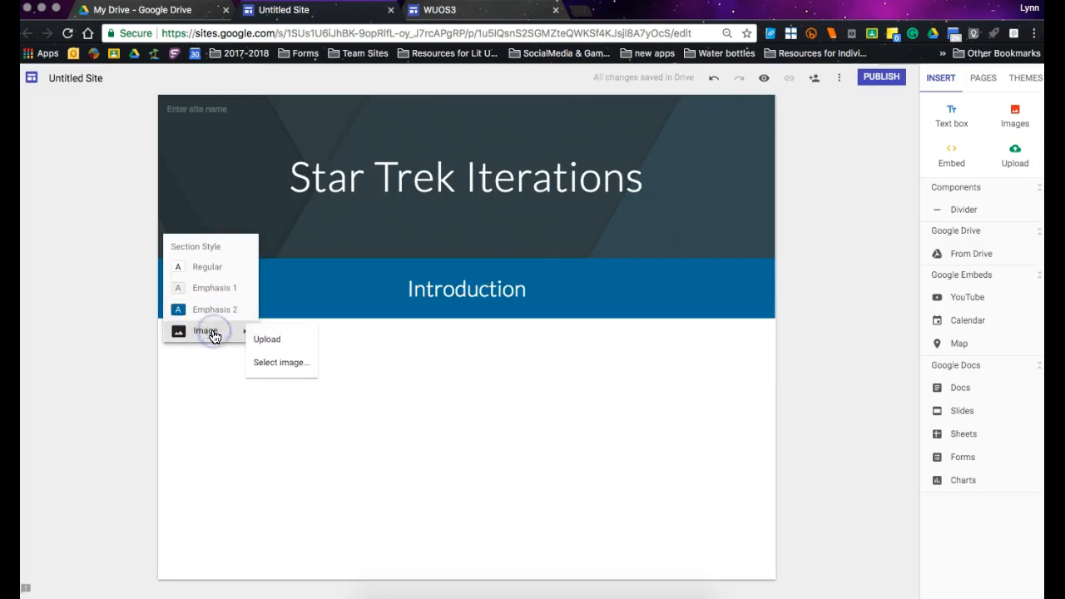
click(273, 367)
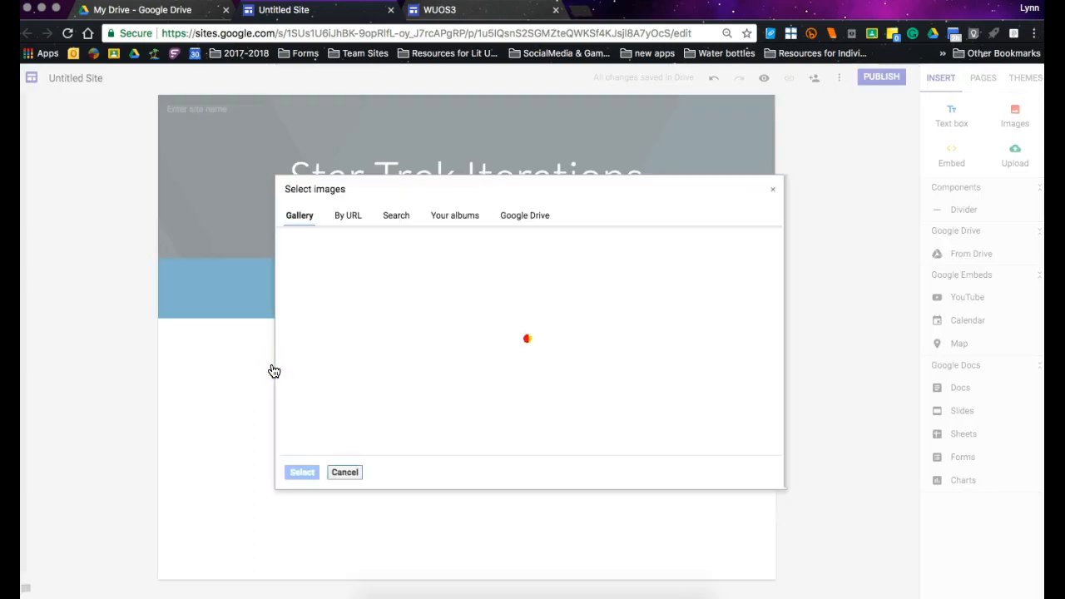
scroll(470, 411, down, 10)
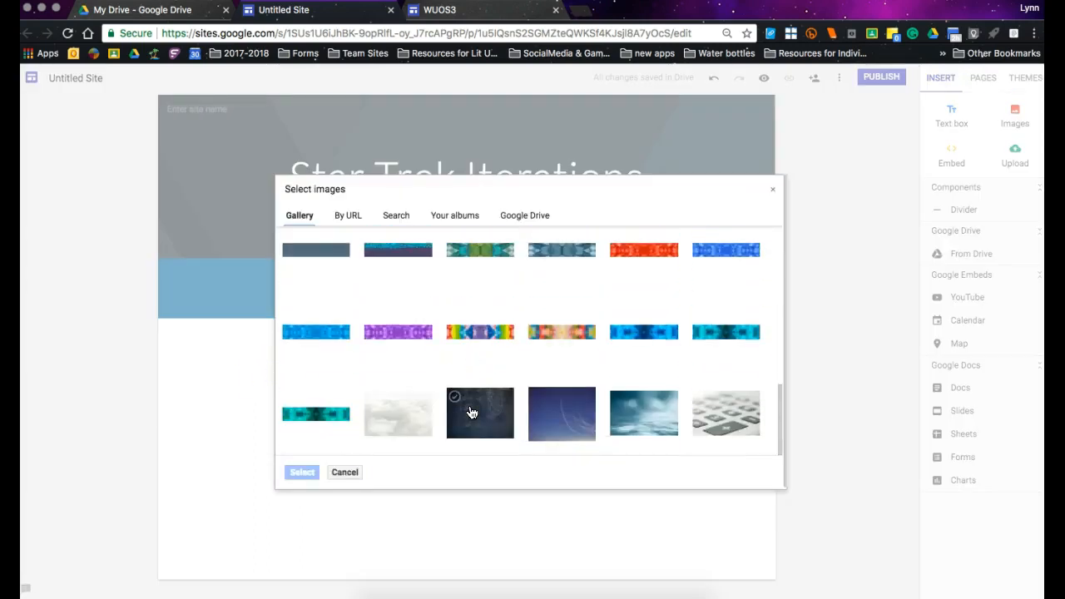
scroll(471, 413, up, 10)
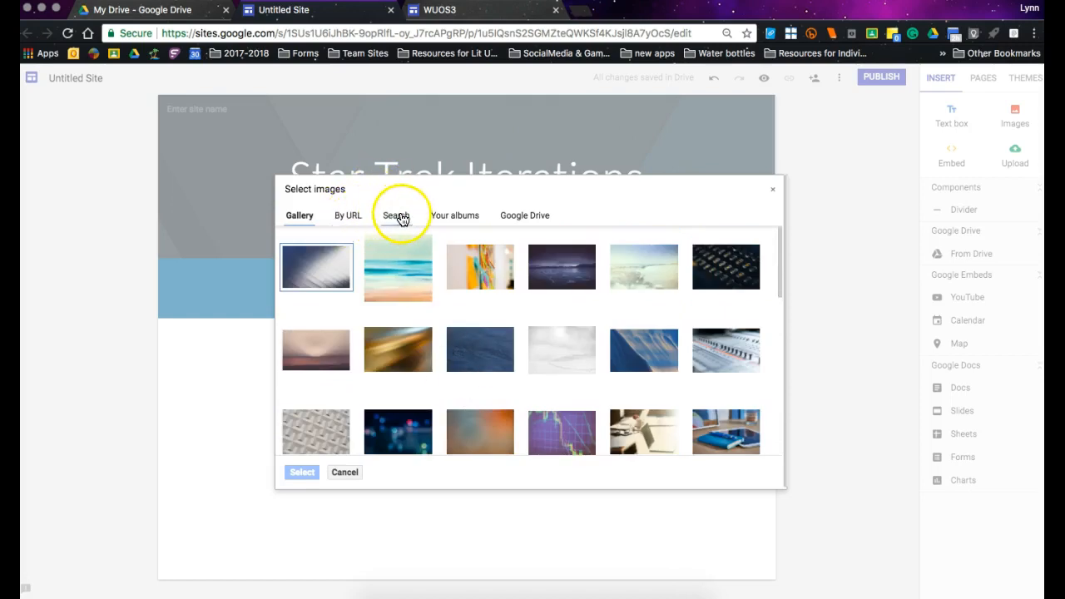
click(395, 215)
text(st)
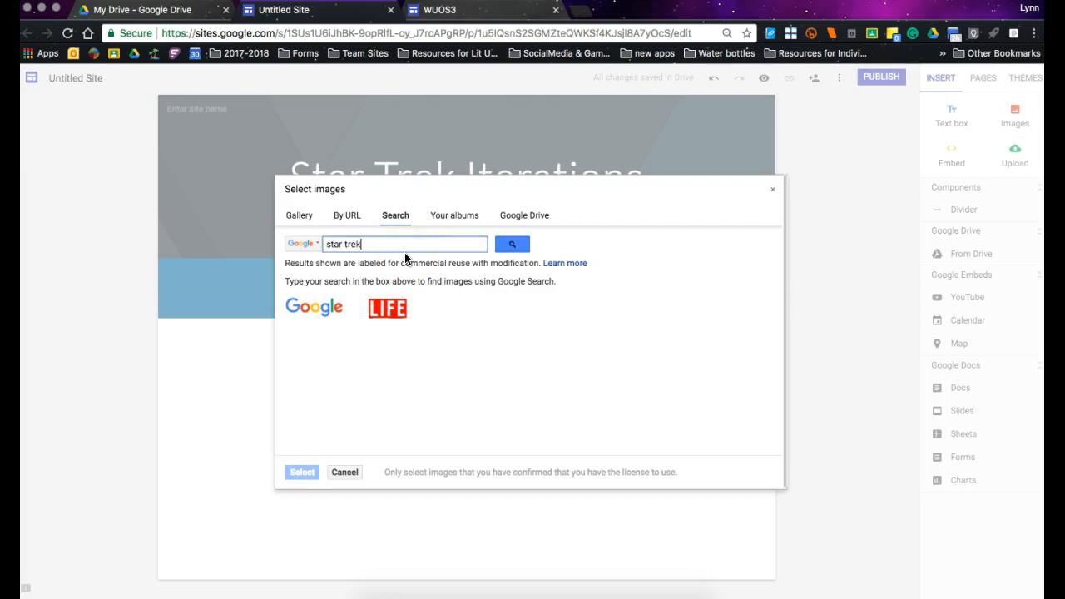
text(ar trek)
key(Return)
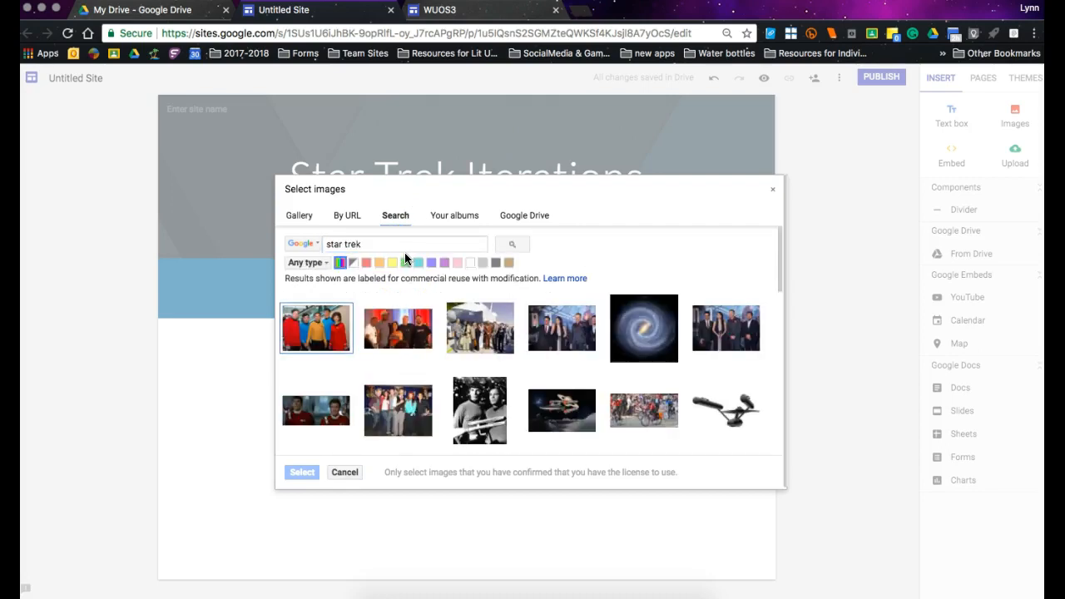
Try the spiral galaxy image from the search results as the Introduction section's background.
scroll(662, 339, down, 3)
scroll(662, 340, down, 10)
scroll(662, 340, up, 10)
click(663, 339)
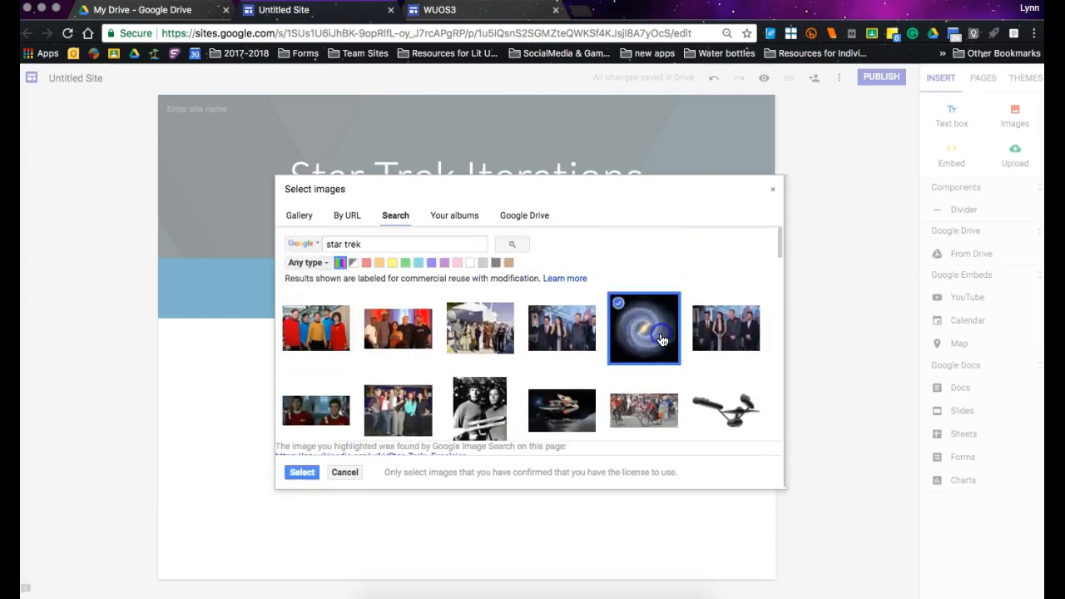
click(305, 472)
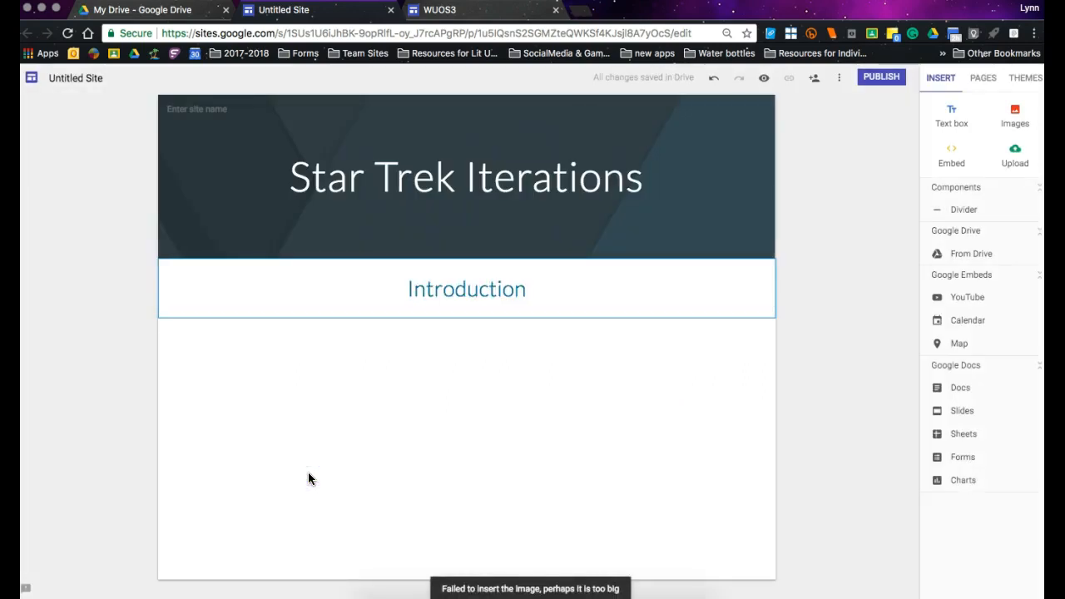
click(391, 297)
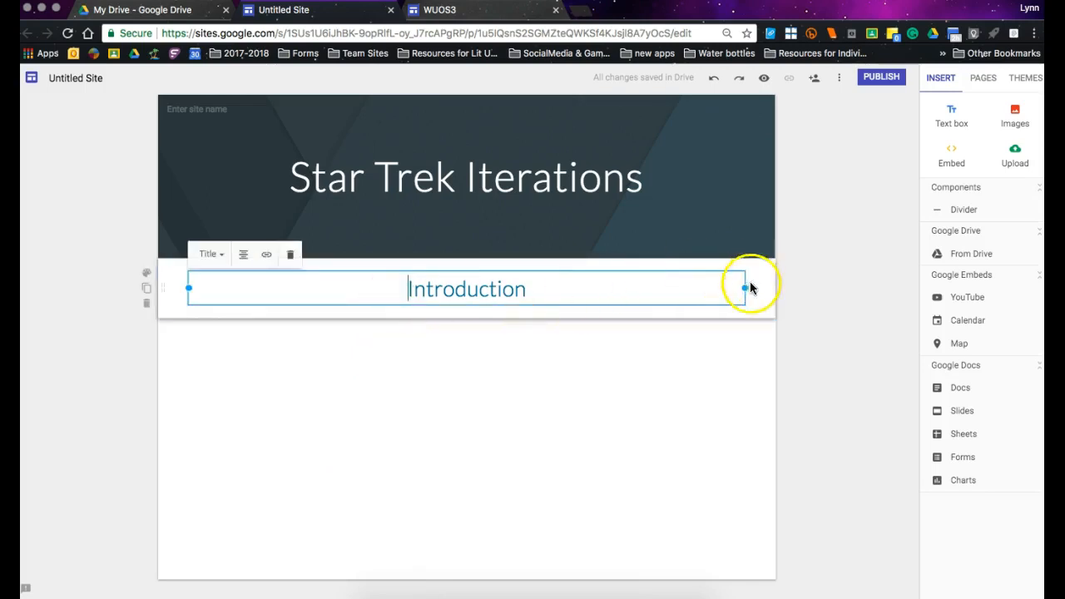
click(765, 283)
click(718, 380)
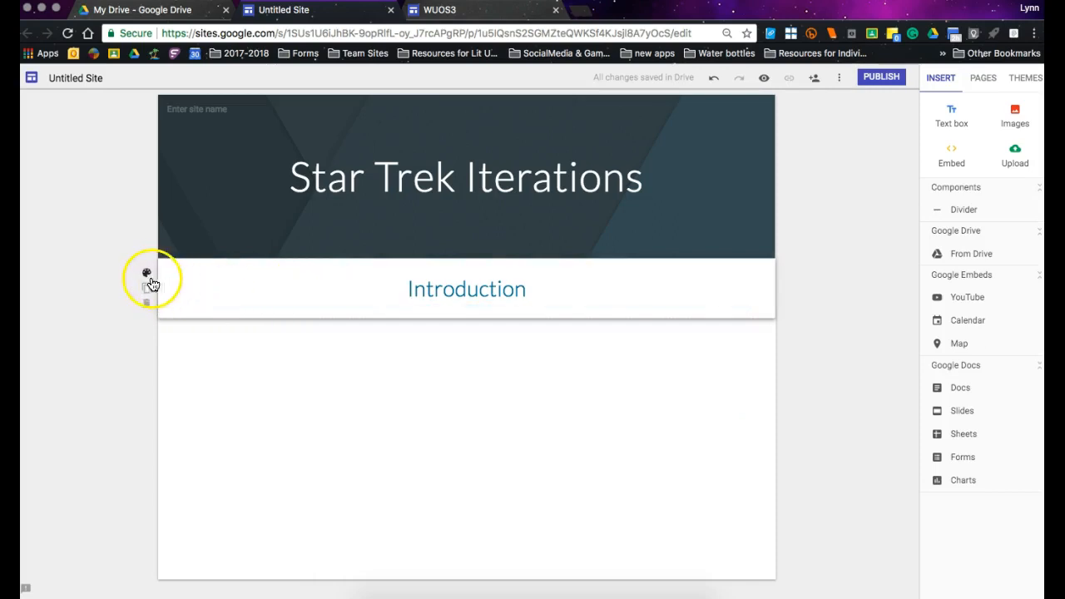
Set the Introduction section's background to the green nebula star-field image from the "star trek" image results.
click(150, 275)
click(231, 331)
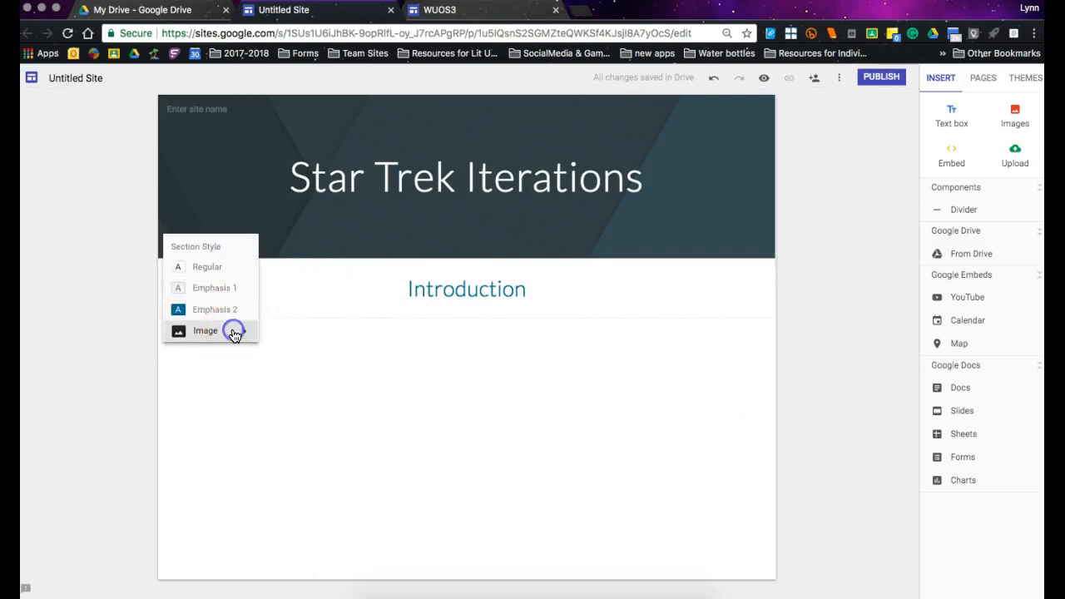
click(279, 362)
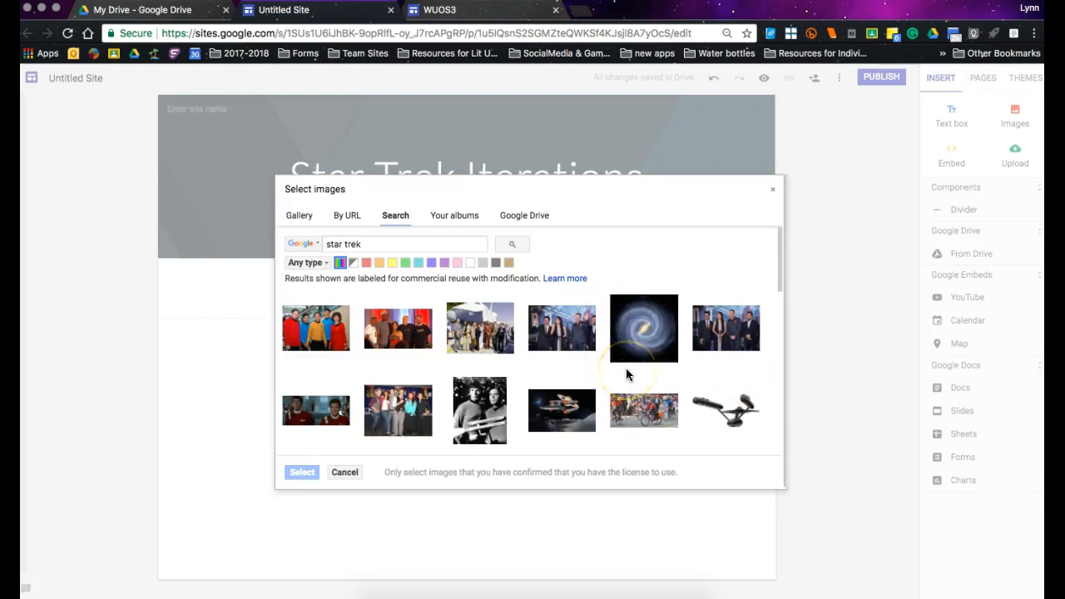
scroll(626, 367, down, 3)
scroll(627, 375, down, 5)
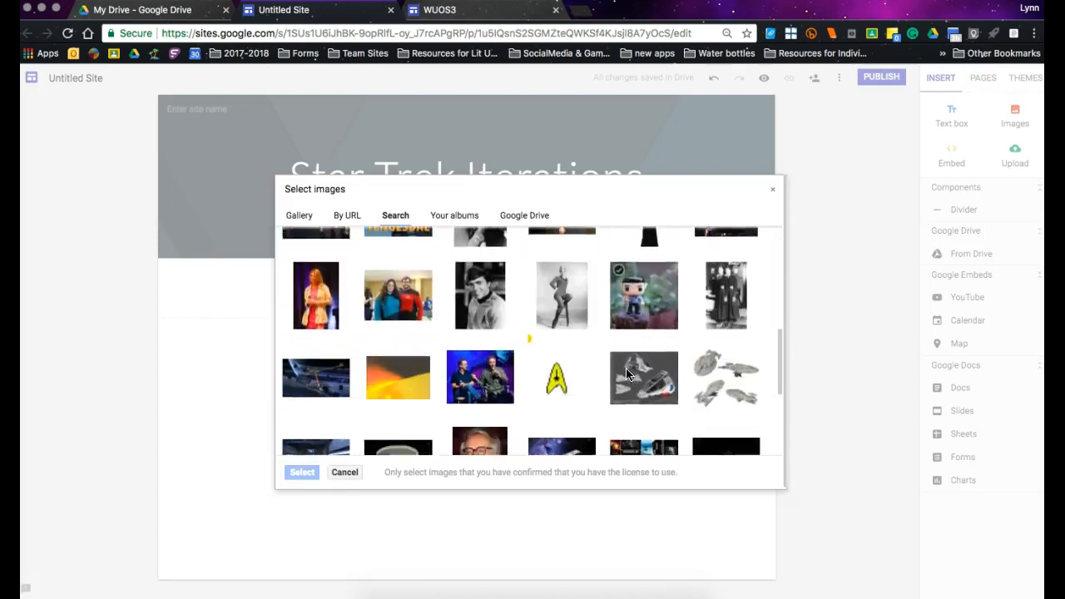
scroll(625, 374, down, 1)
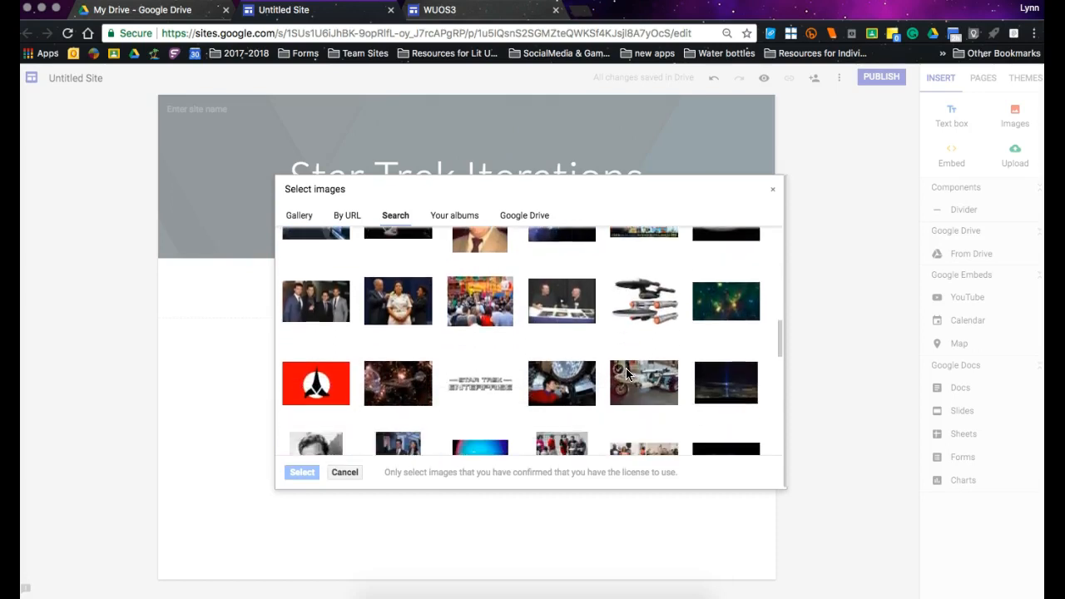
click(724, 301)
click(300, 471)
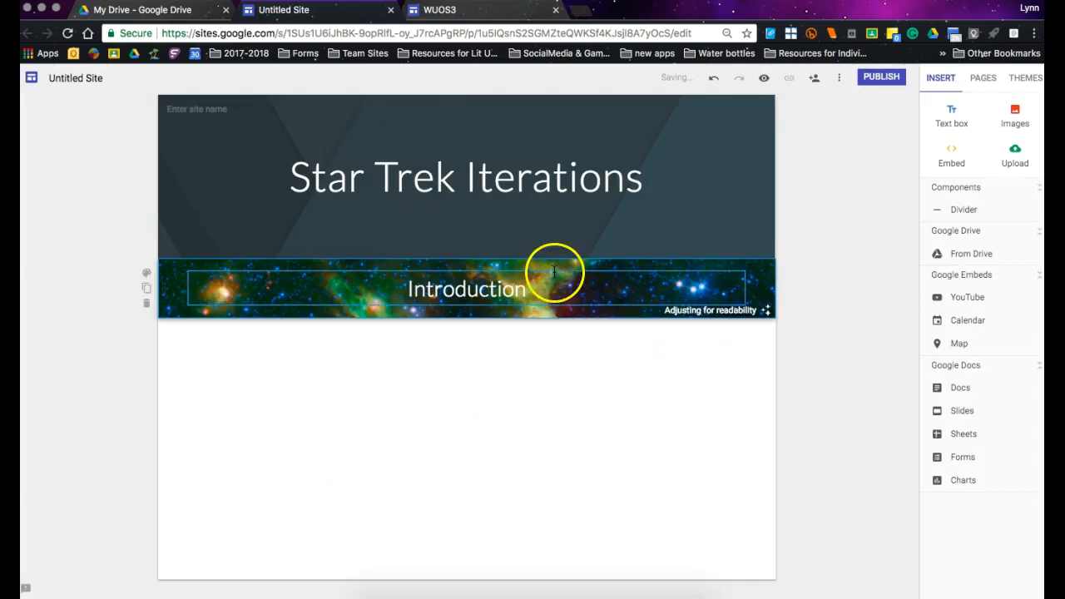
click(484, 345)
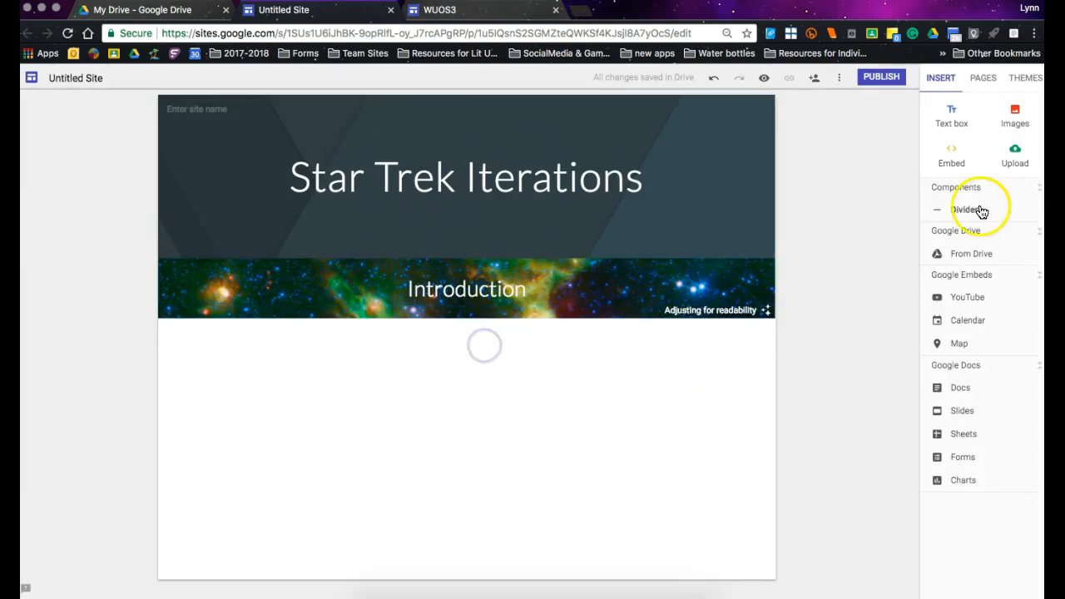
Insert a text box below the Introduction section and enter "From its inception, Star Trek has captivated fans and Space explorers".
click(959, 123)
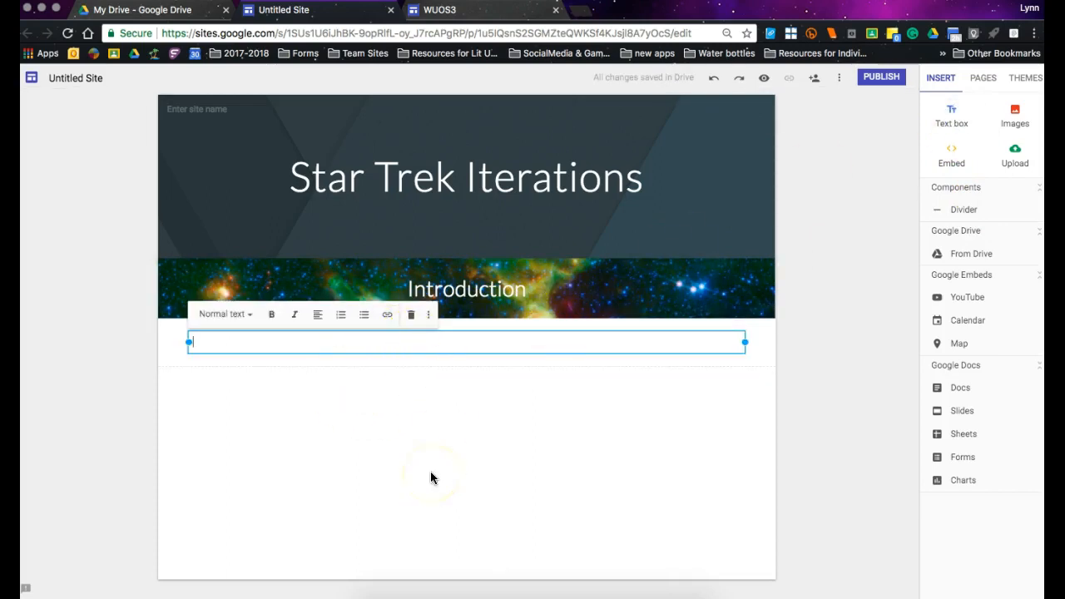
text(From its inception, Star)
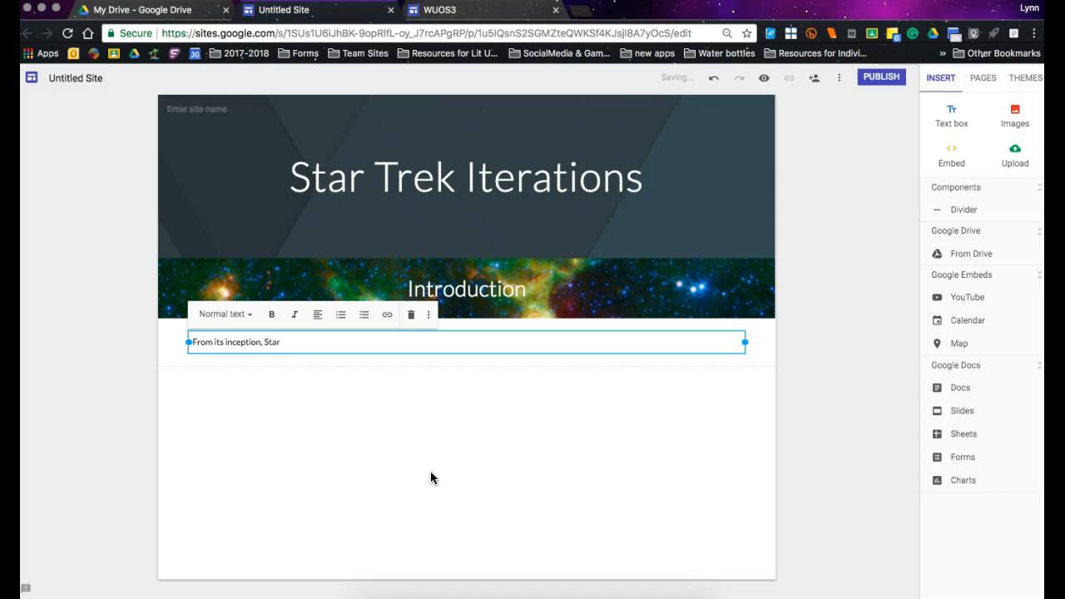
text( Trek has captivated fans and )
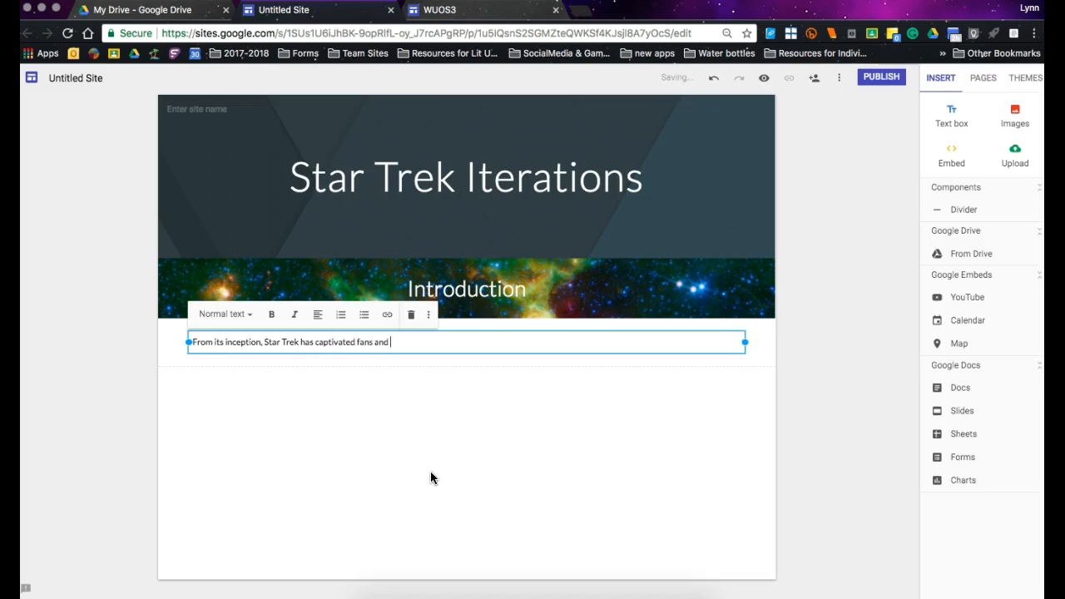
text(Space explorers)
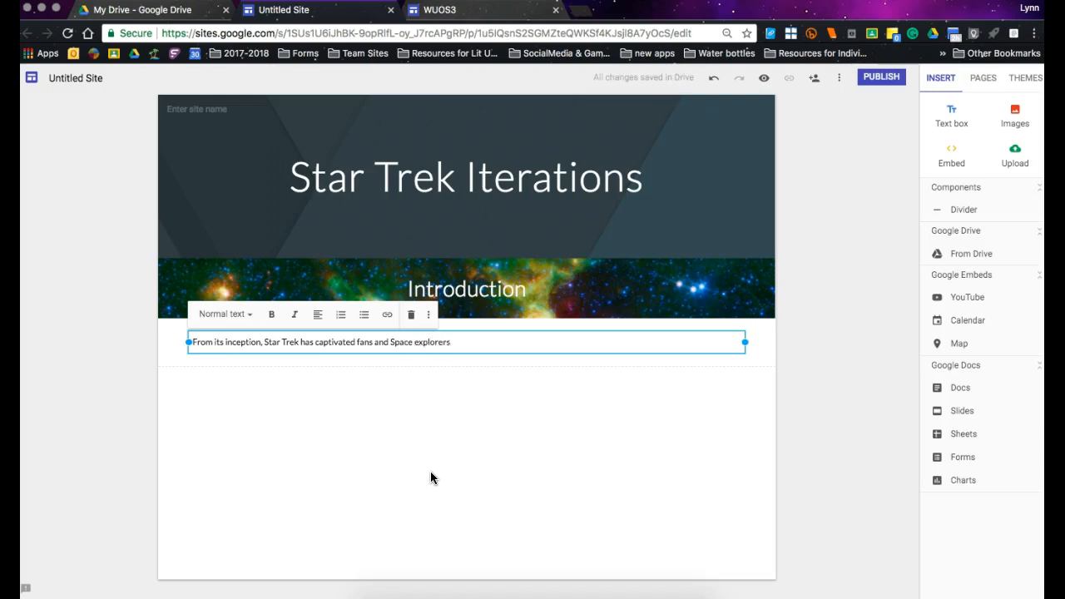
Change "Space" to lowercase "space" in the introduction sentence.
click(396, 342)
key(BackSpace)
text(s)
Complete the introduction sentence with "alike with its "what if?" version of life beyond Earth.".
click(464, 342)
text(alike wit)
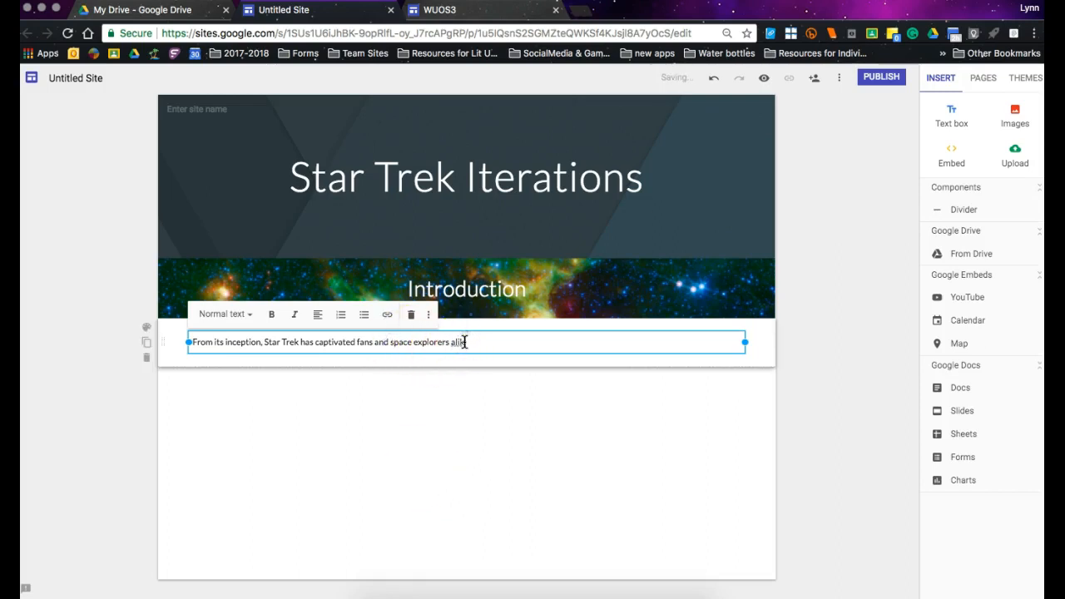
text(h its "what if?" v)
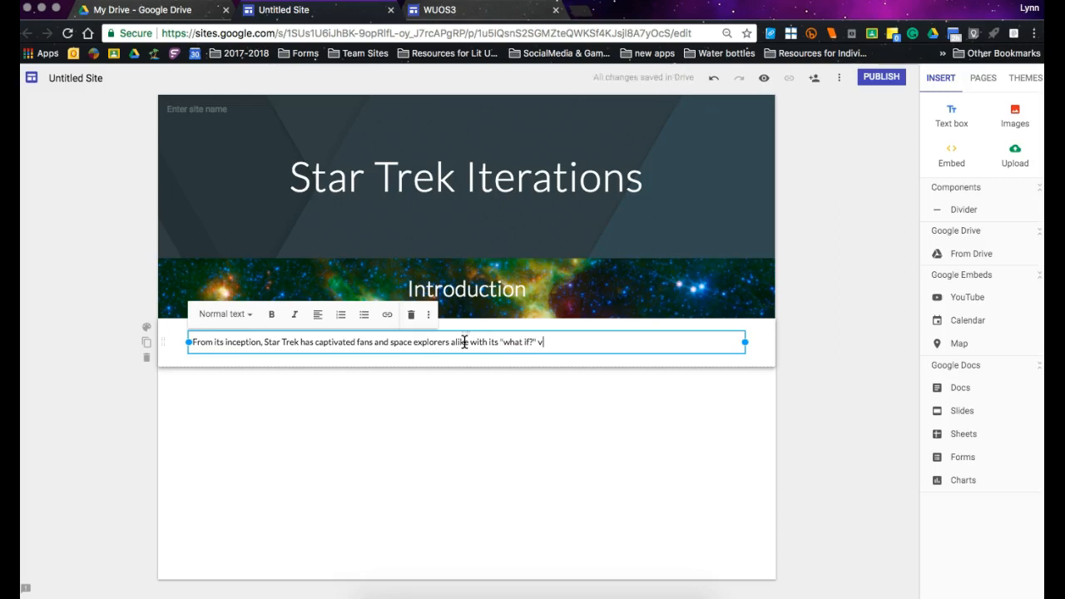
text(ersion of life beyond Earth.)
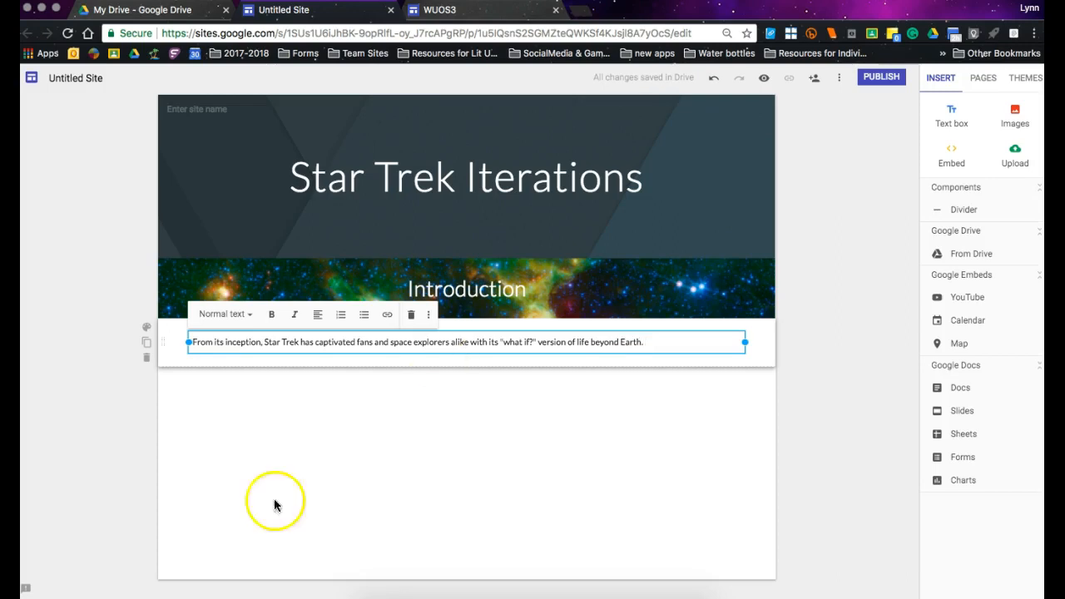
Start a second paragraph in the introduction text box with "There are numerous versions of Star Trek series".
click(677, 344)
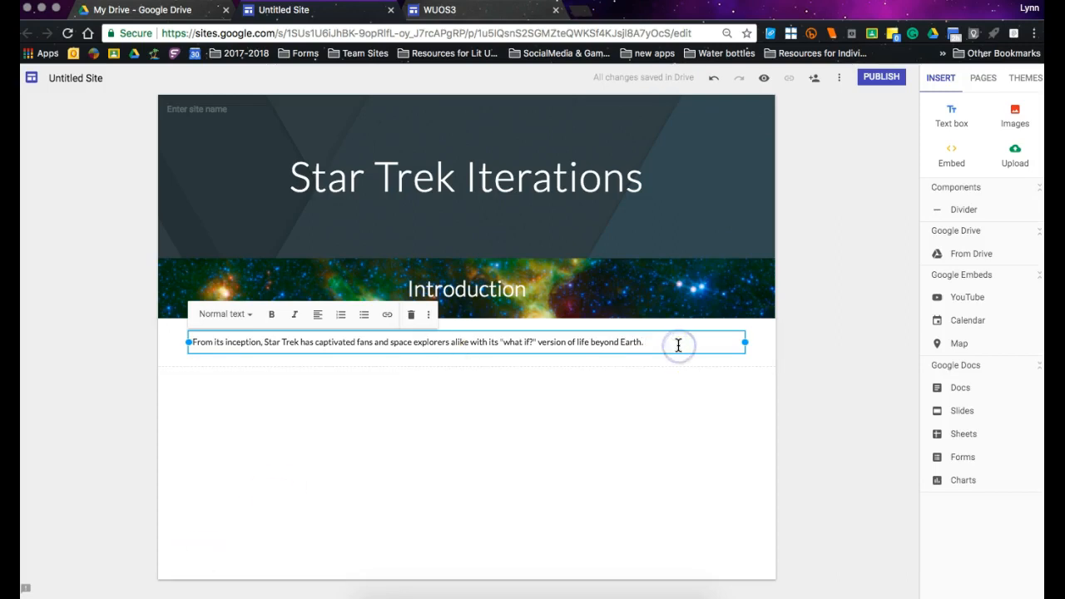
key(Return)
text(There are)
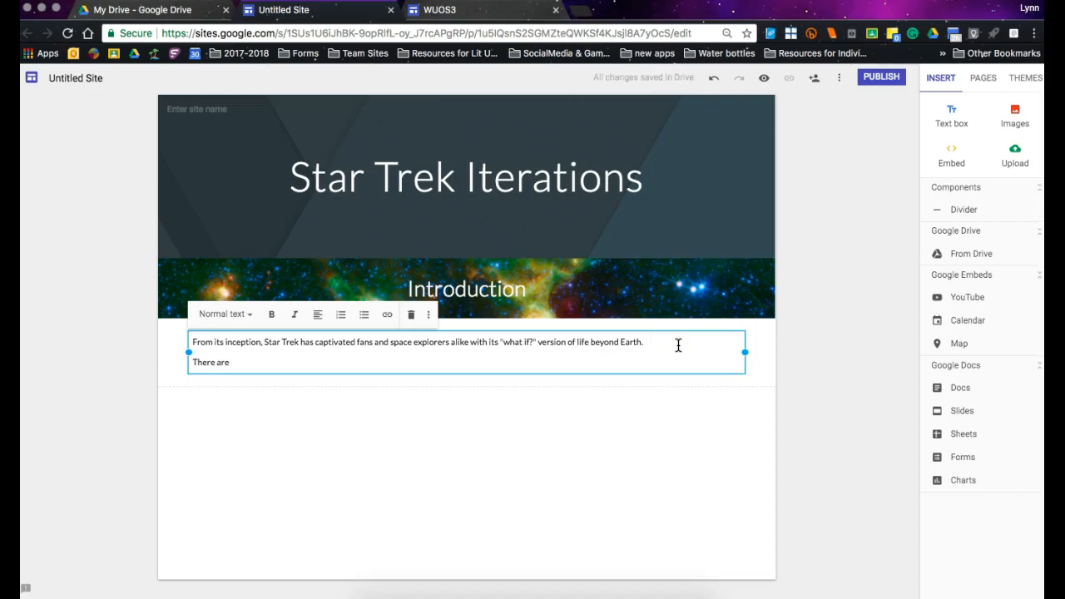
text( numb)
key(BackSpace)
text(erous )
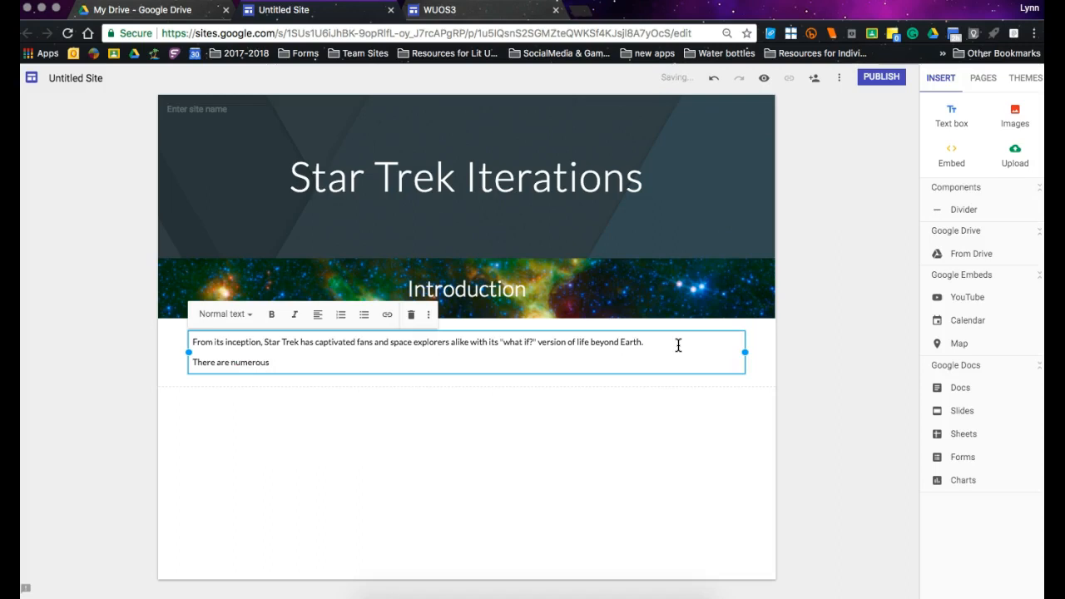
text(versions of Star Trek series)
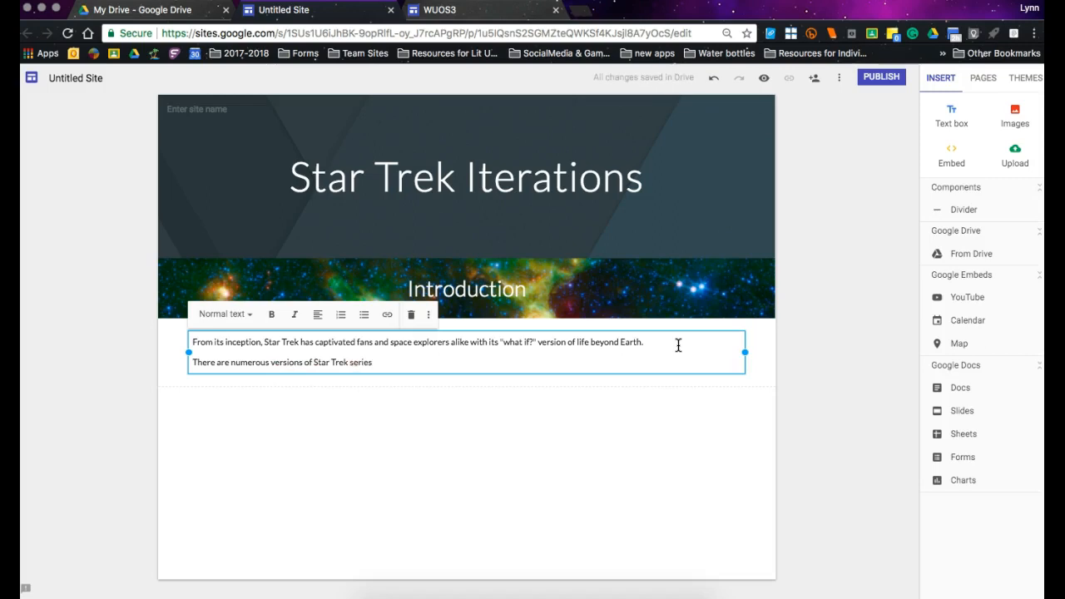
text(, plus a )
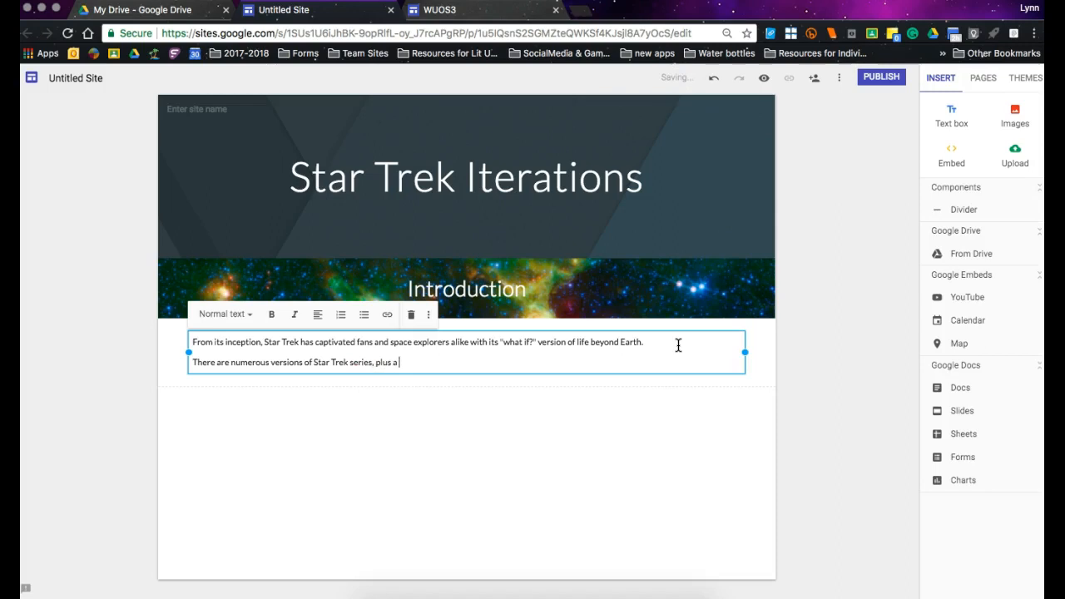
text(host of movies for those who love)
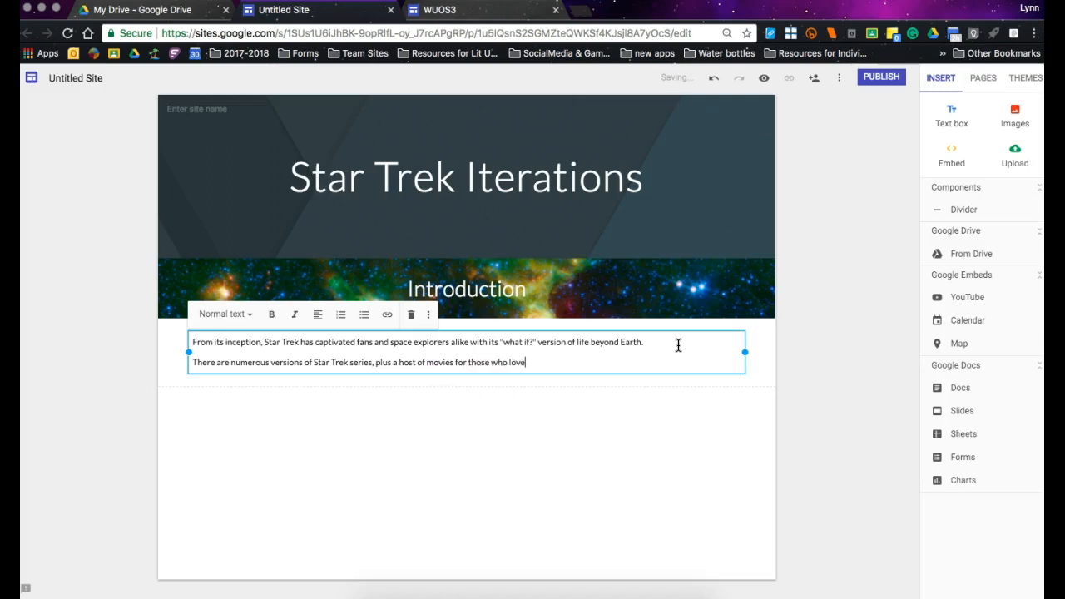
text( the genre.)
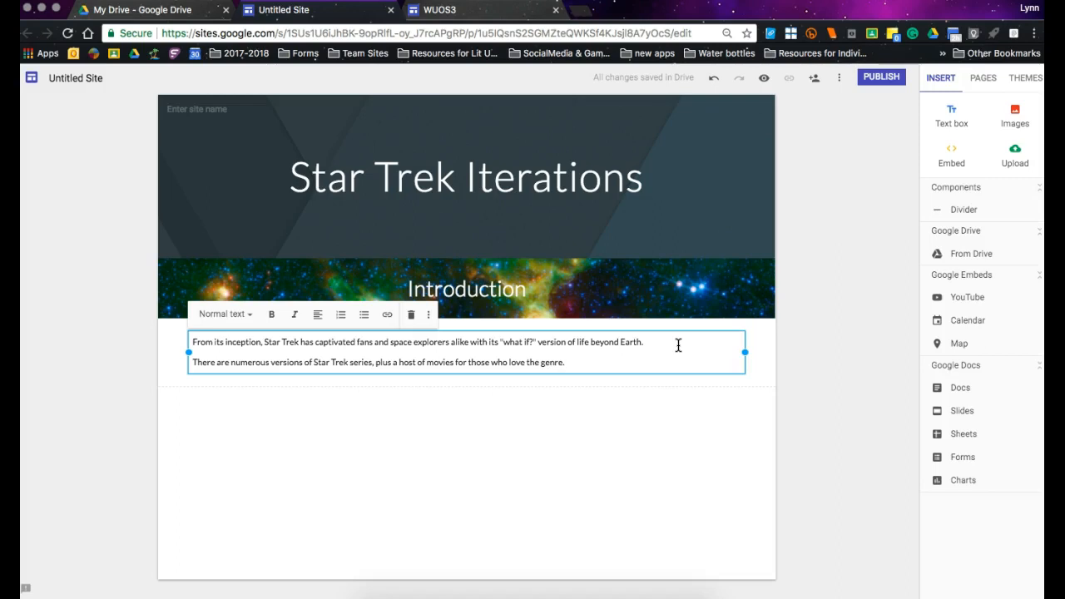
Finish the second paragraph with ", plus a host of movies for those who love the genre.".
click(715, 416)
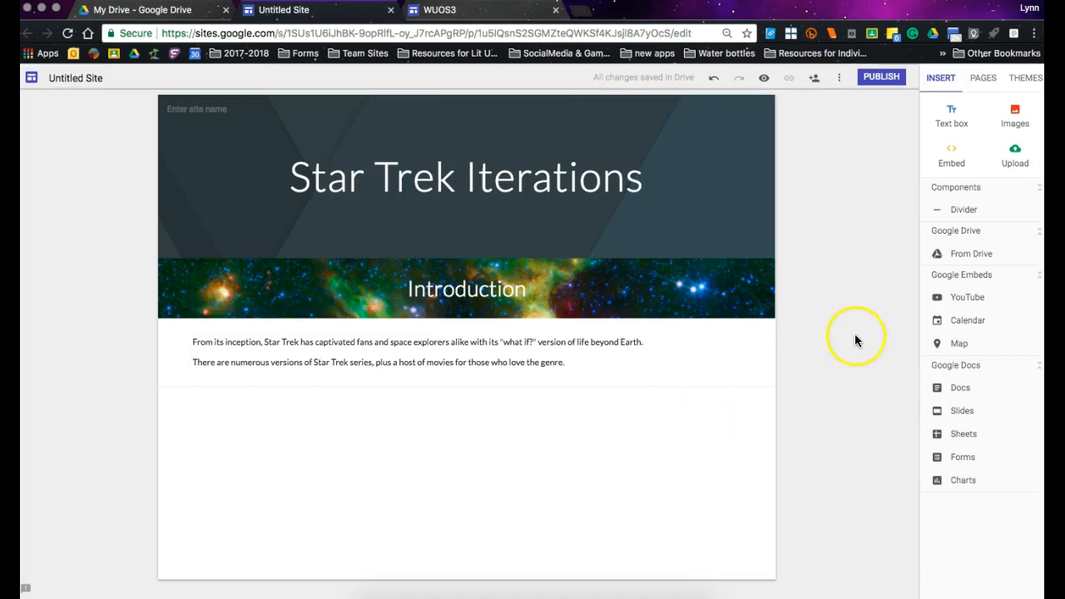
Add a text box reading "Series" below the introduction text and format it as a centered Heading.
click(952, 120)
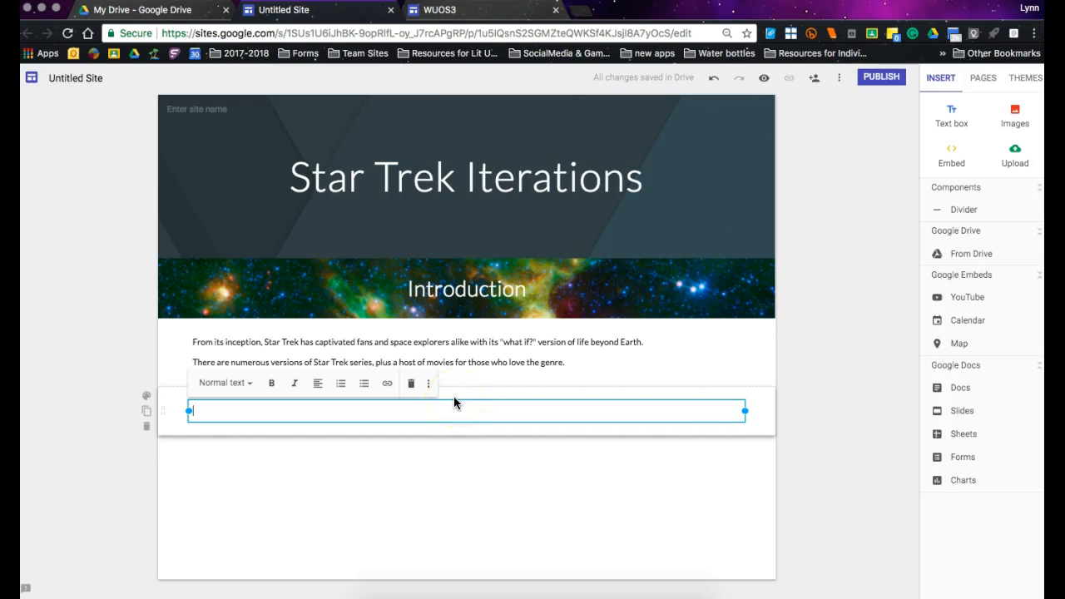
text(Series)
click(241, 383)
click(249, 438)
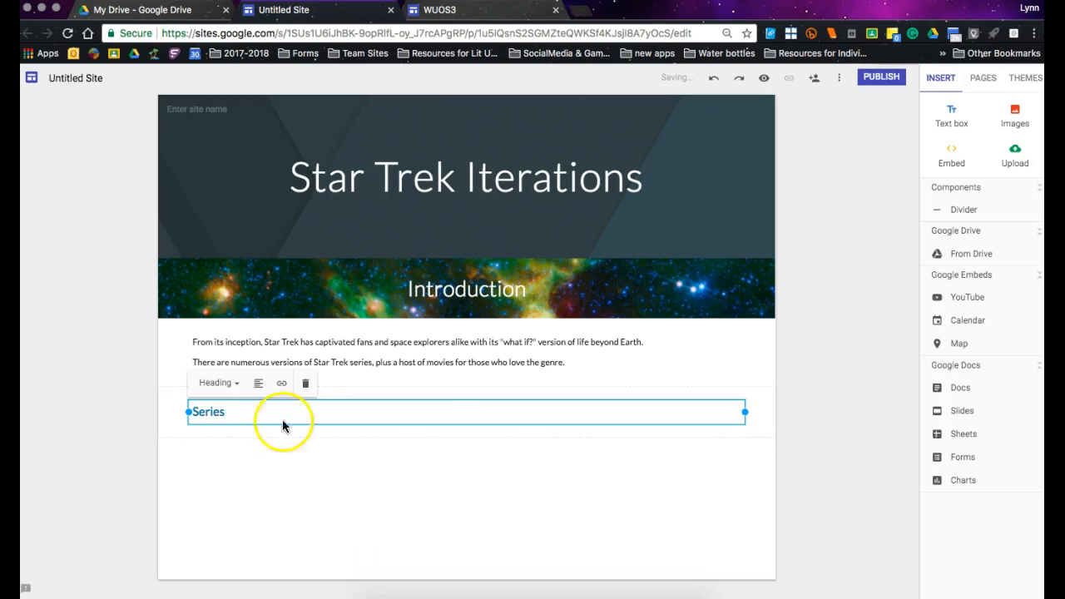
click(264, 385)
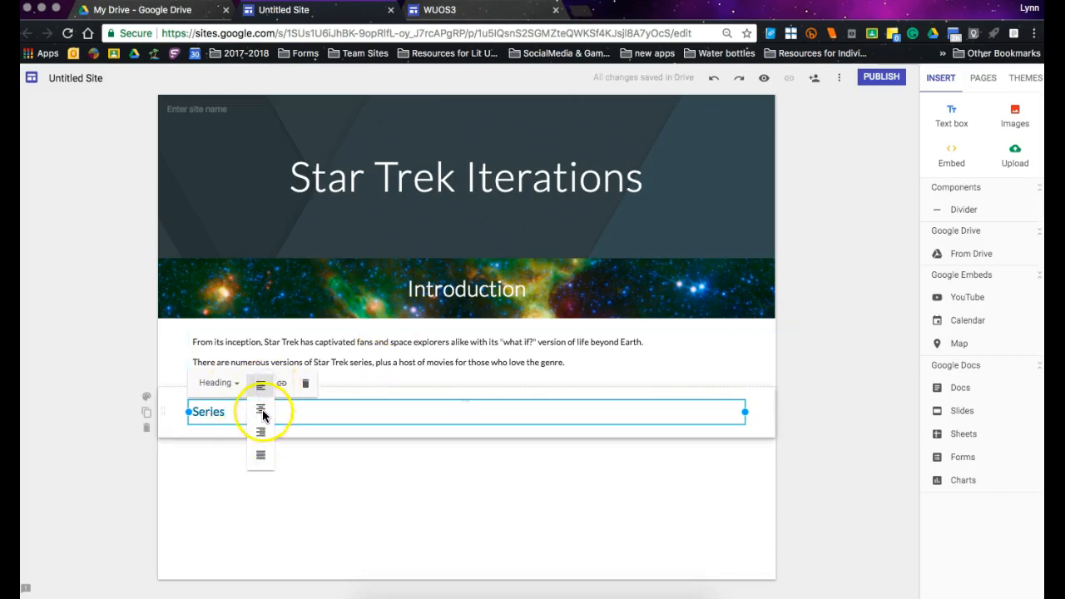
click(261, 413)
click(517, 494)
click(543, 479)
Add an empty text box below the Series heading and set the Series section's style to Emphasis 1.
click(951, 115)
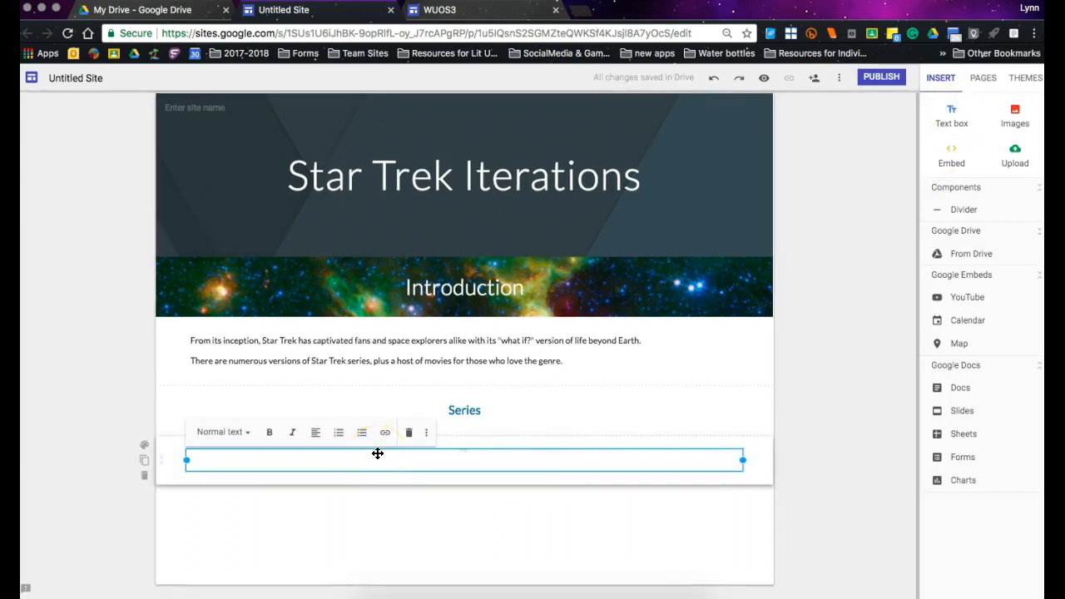
click(524, 416)
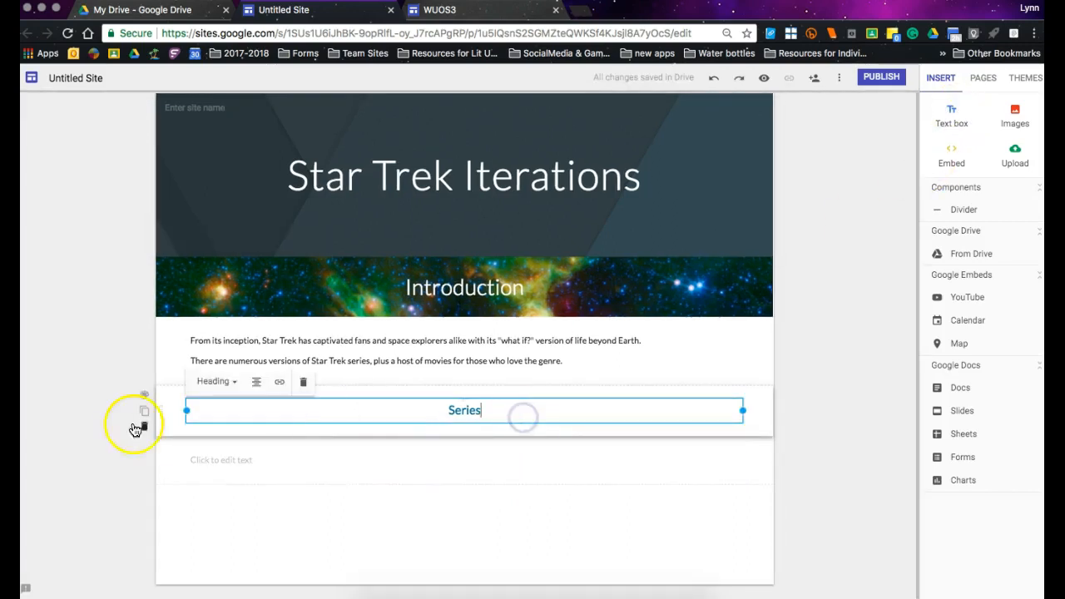
click(146, 397)
click(178, 410)
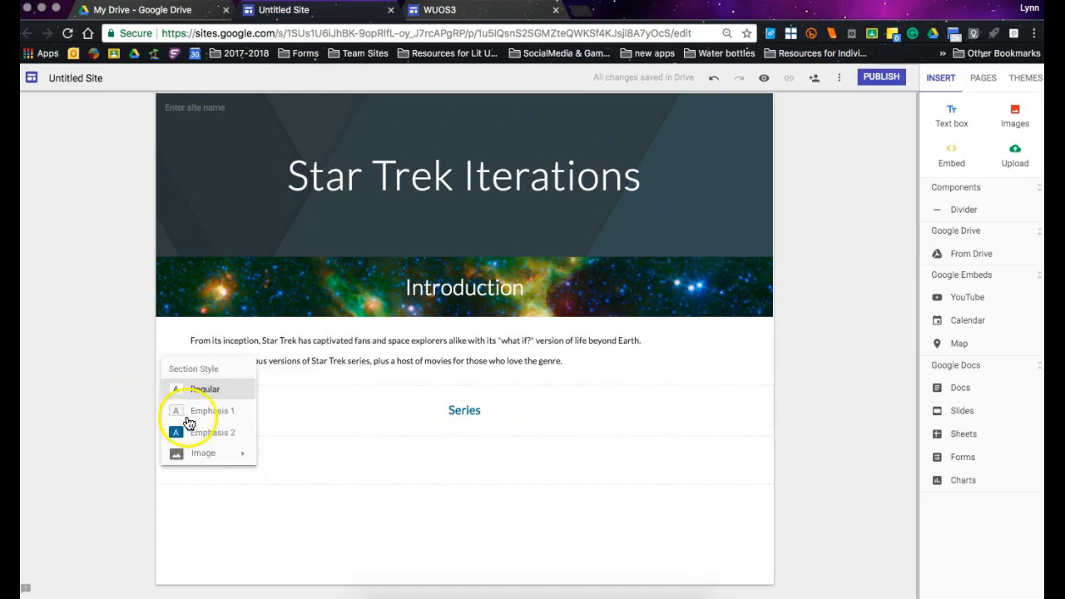
Start a numbered list in the empty text box below Series with the item "Star Trek: The Original Series".
click(328, 450)
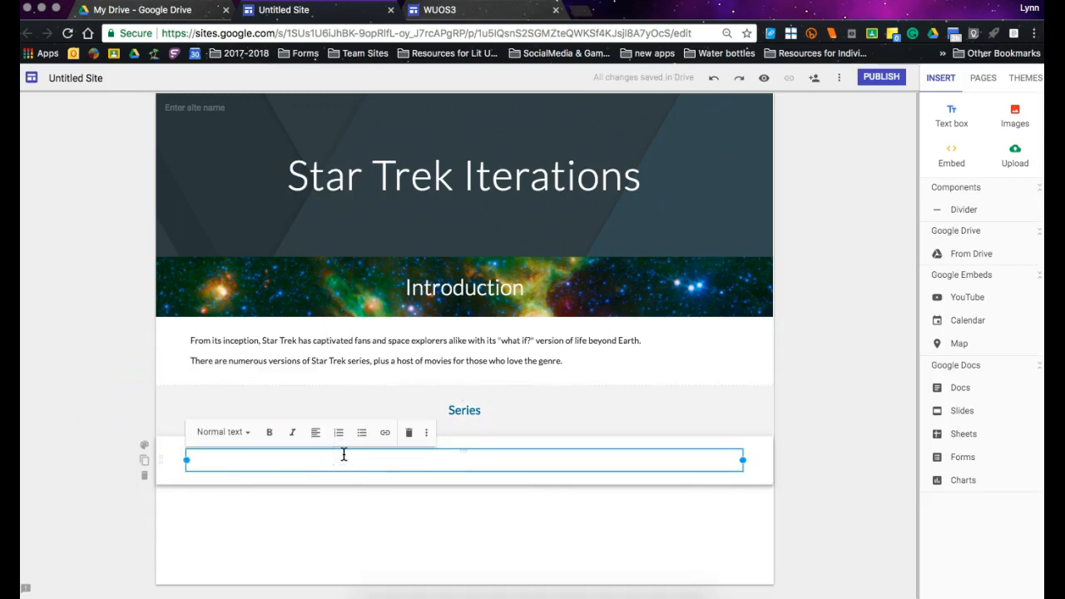
click(339, 434)
text(Star T)
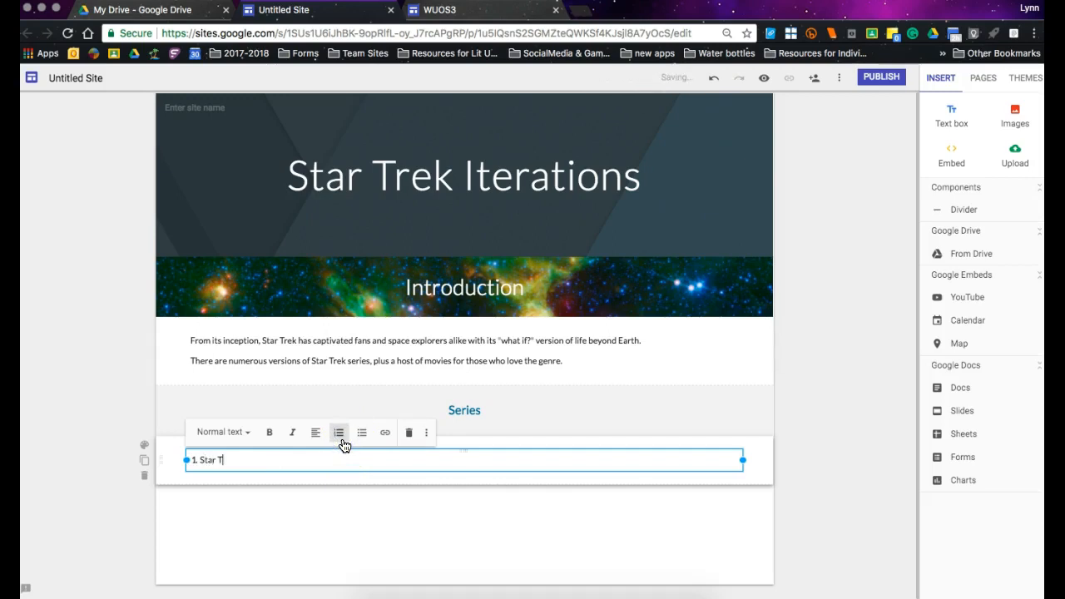
text(rek: Thge Original Series)
Correct the misspelled "Thge" to "The" in the first list item.
click(260, 409)
click(256, 460)
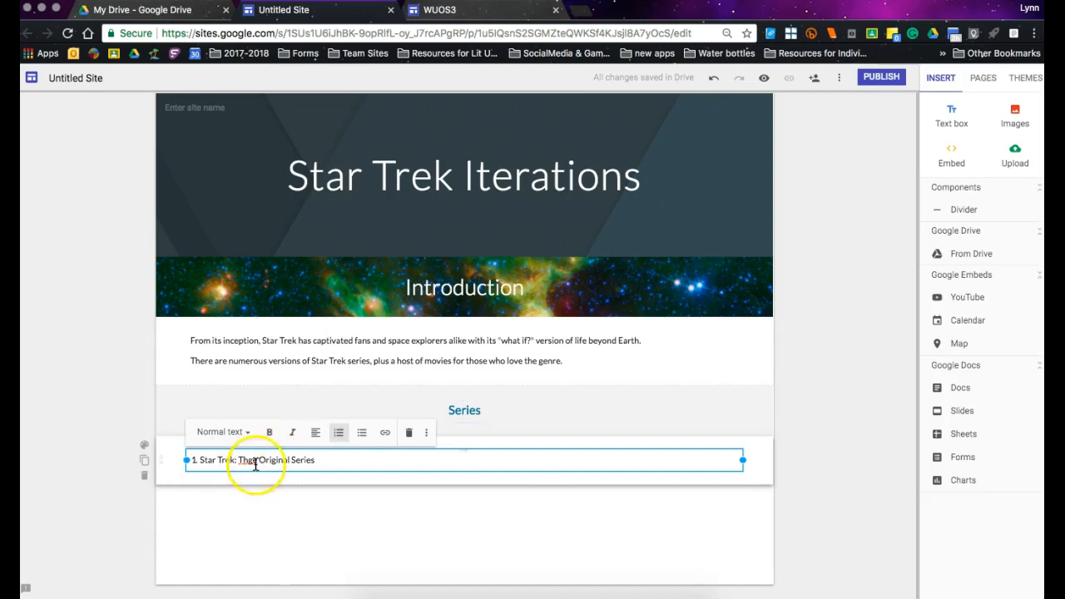
click(253, 463)
key(BackSpace)
click(338, 465)
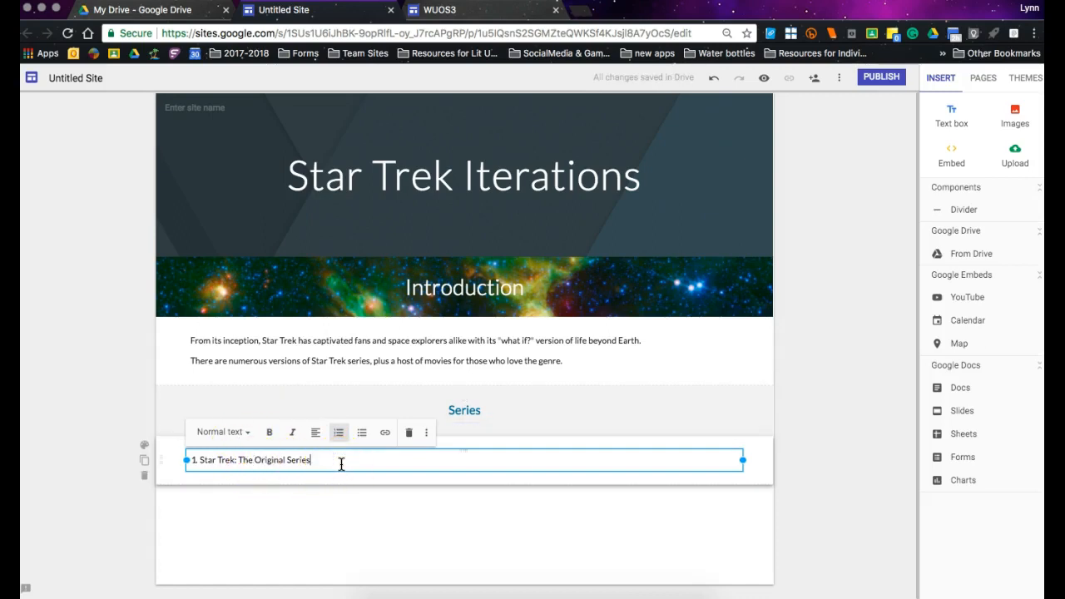
click(341, 416)
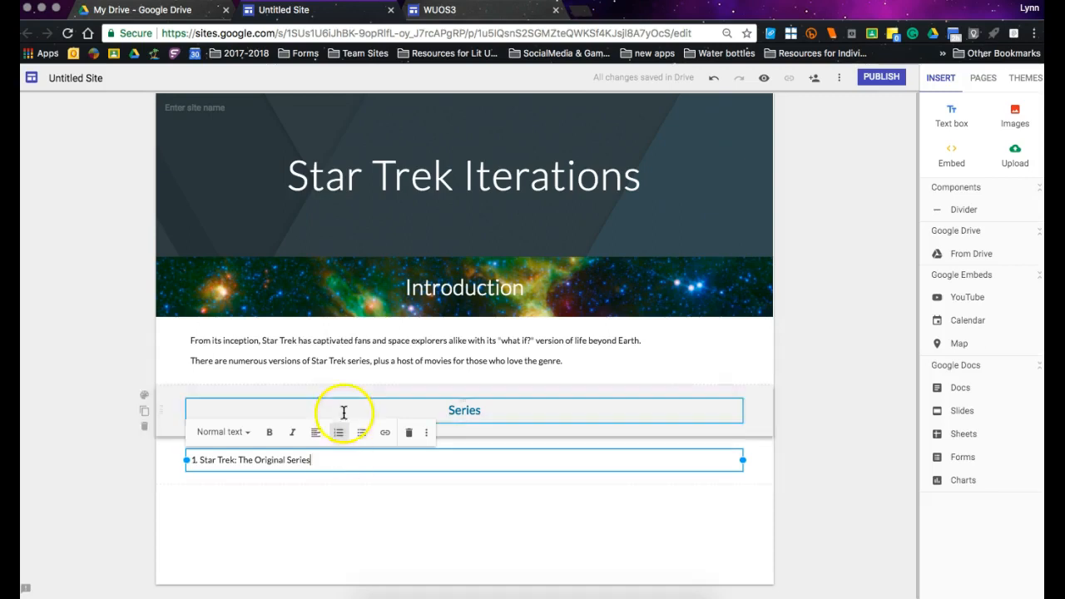
click(325, 453)
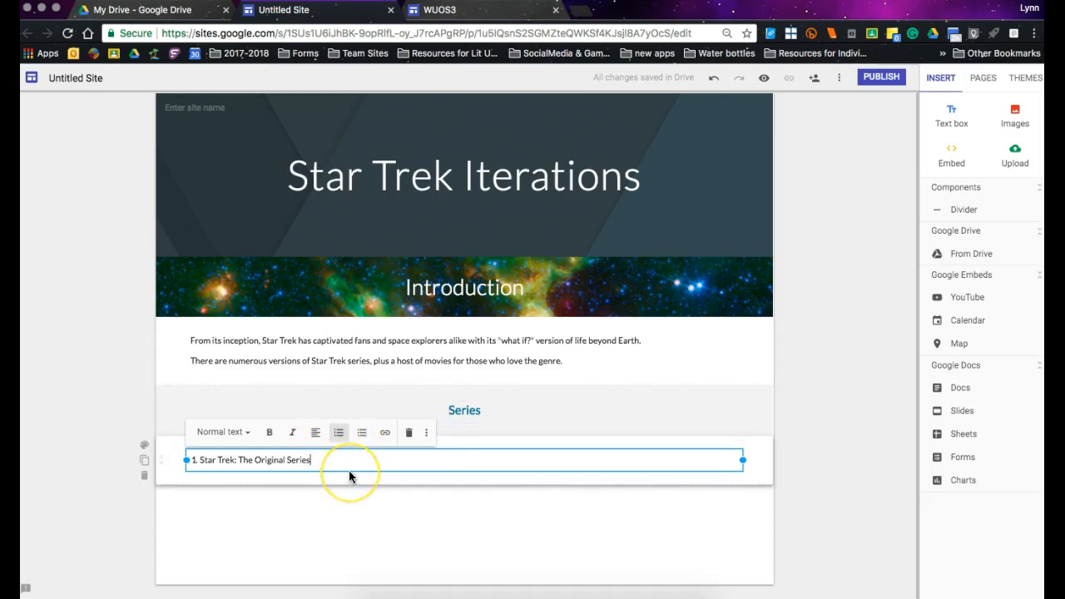
Add "Star Trek: The Next Generation" as the second item of the numbered list, including the colon after "Trek".
key(Return)
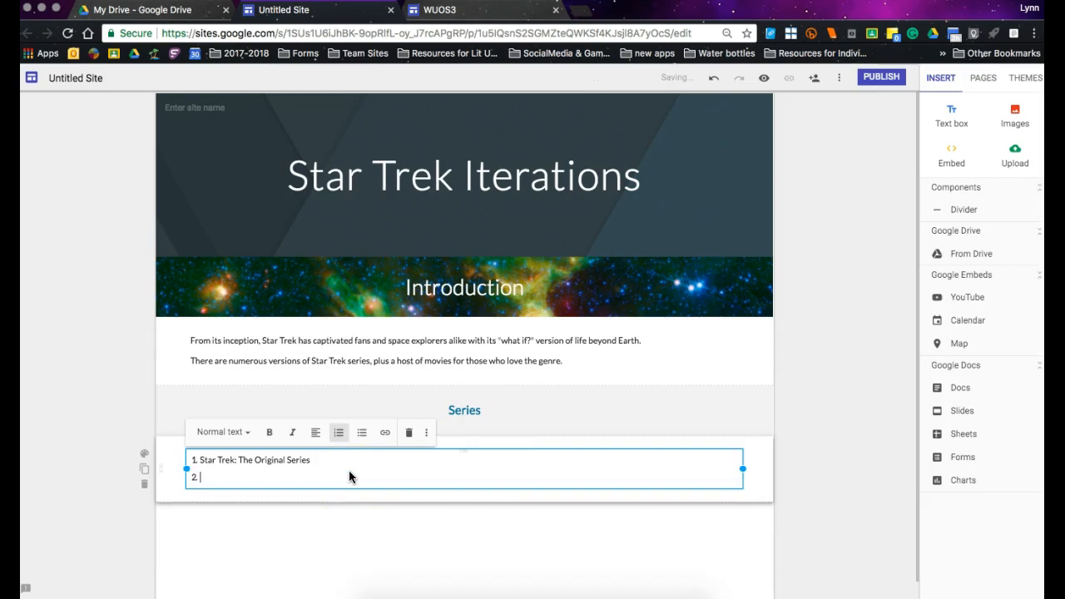
text(Star Trek: The Next Generation)
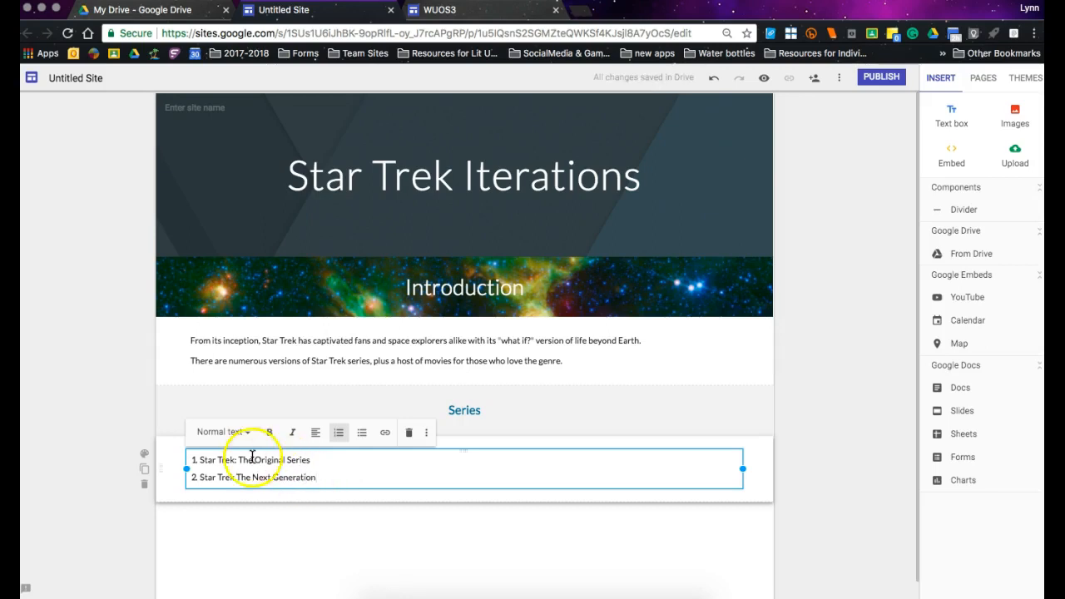
click(237, 477)
text(:)
click(333, 479)
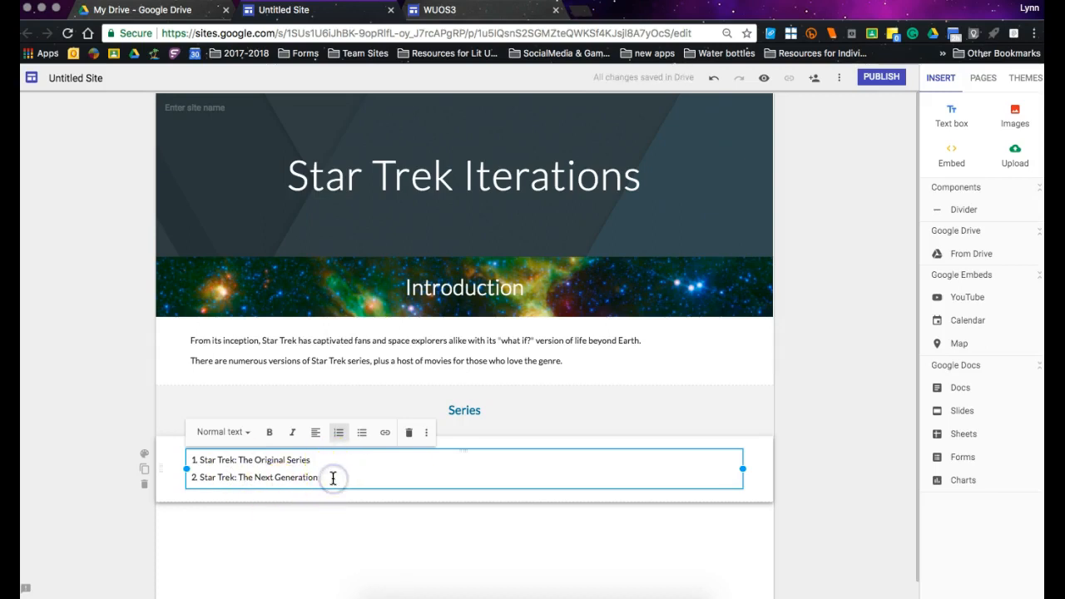
Add "Star Trek: Deep Space Nine" as the third item of the numbered list.
key(Return)
text(Star Trek: )
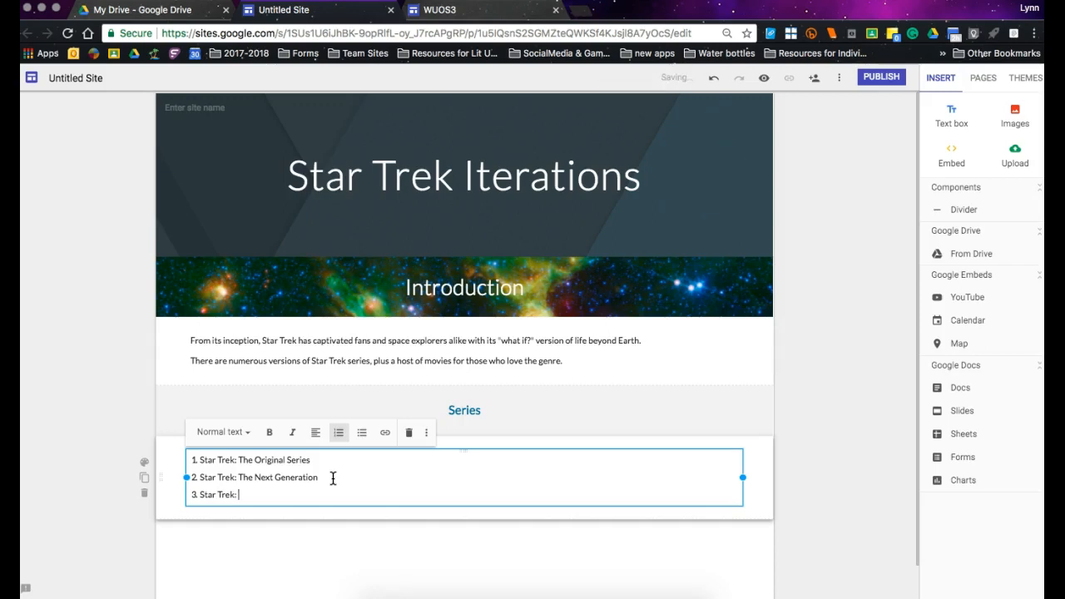
text(Deep Space Nine)
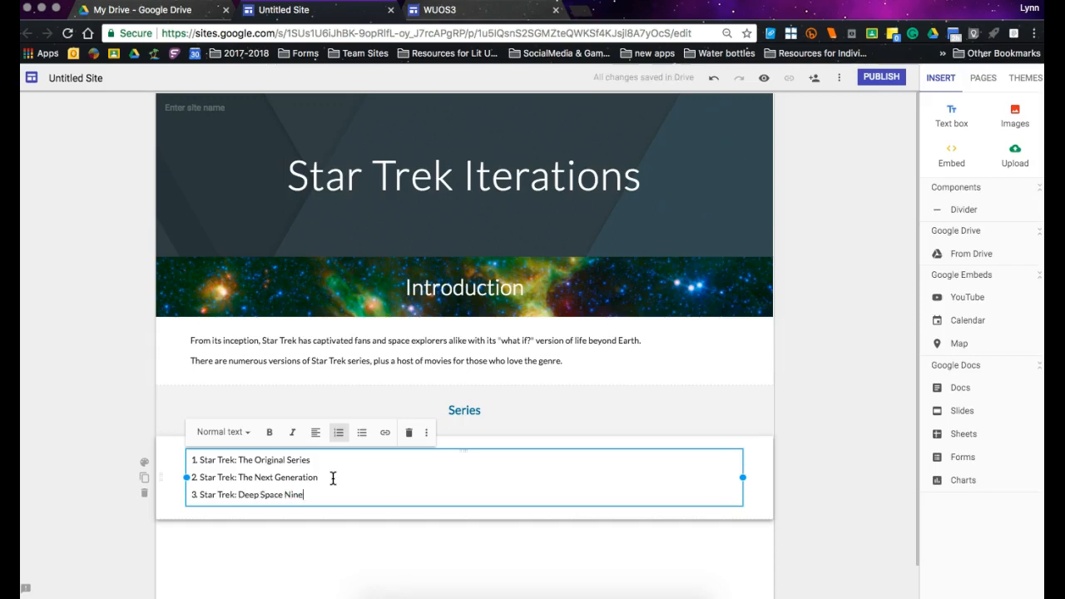
Add "Star Trek: Voyager" as the fourth item of the numbered list.
key(Return)
text(Star Trek:)
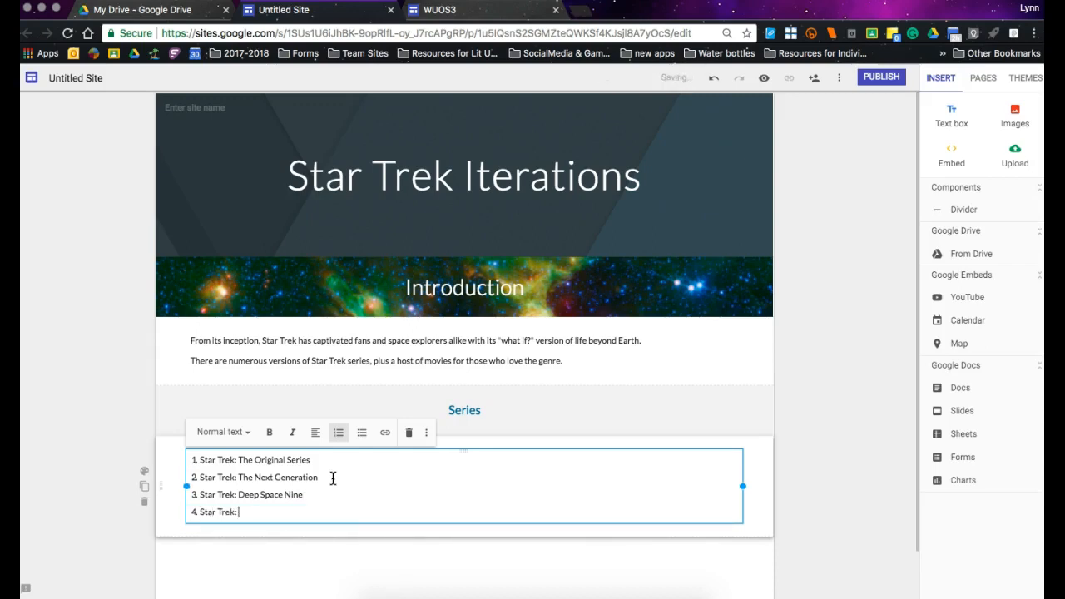
text( Voyager)
Add "Star Trek: Enterprise" as the fifth list item, correcting the spelling of "Trek" and including the colon.
key(Return)
text(Star Trel Enterprise)
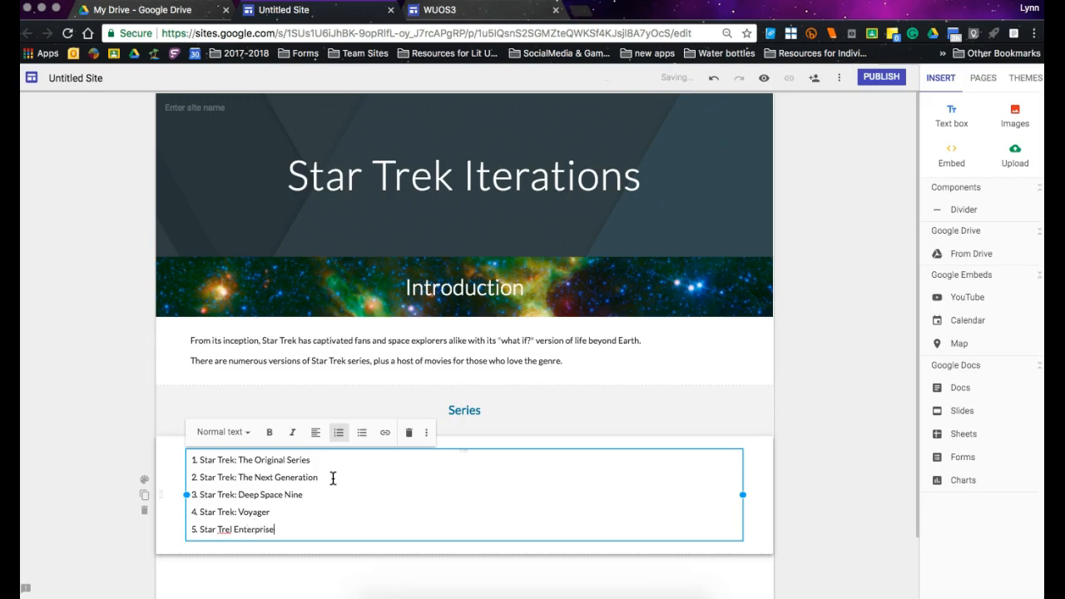
click(231, 529)
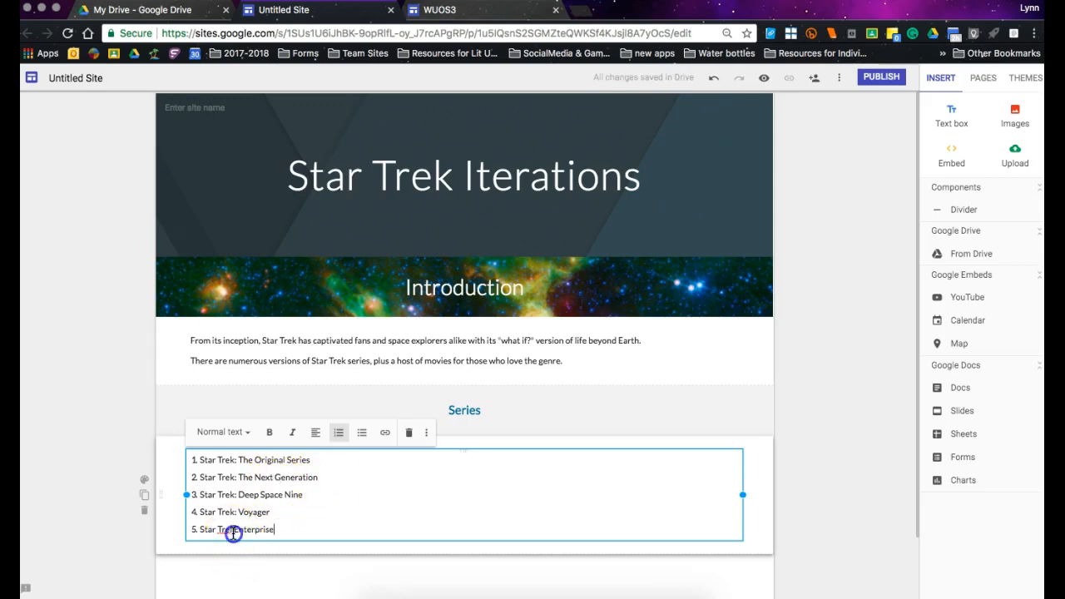
key(BackSpace)
text(k)
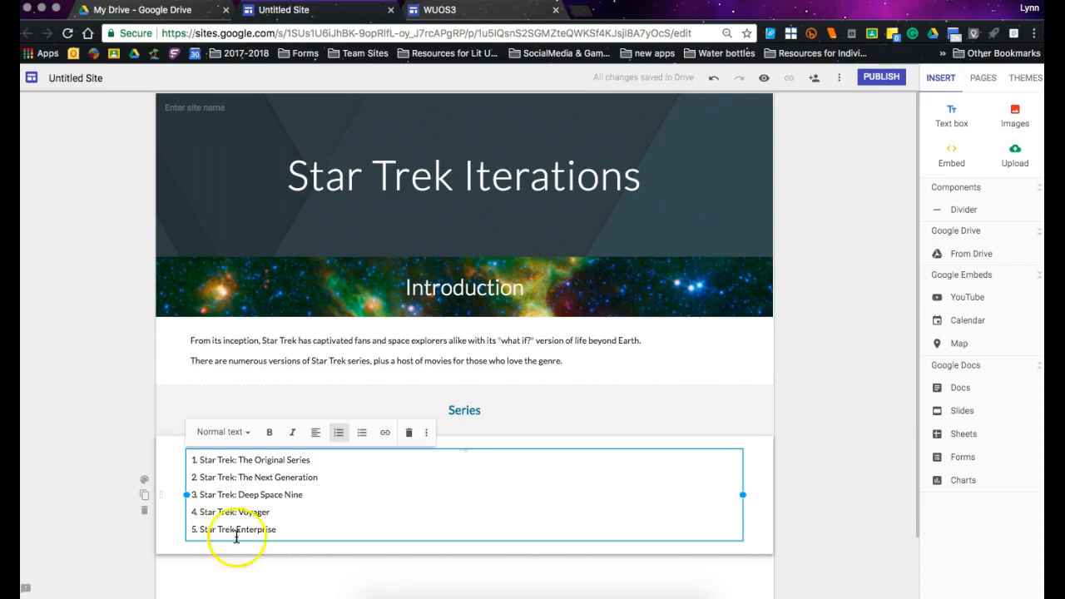
text(:)
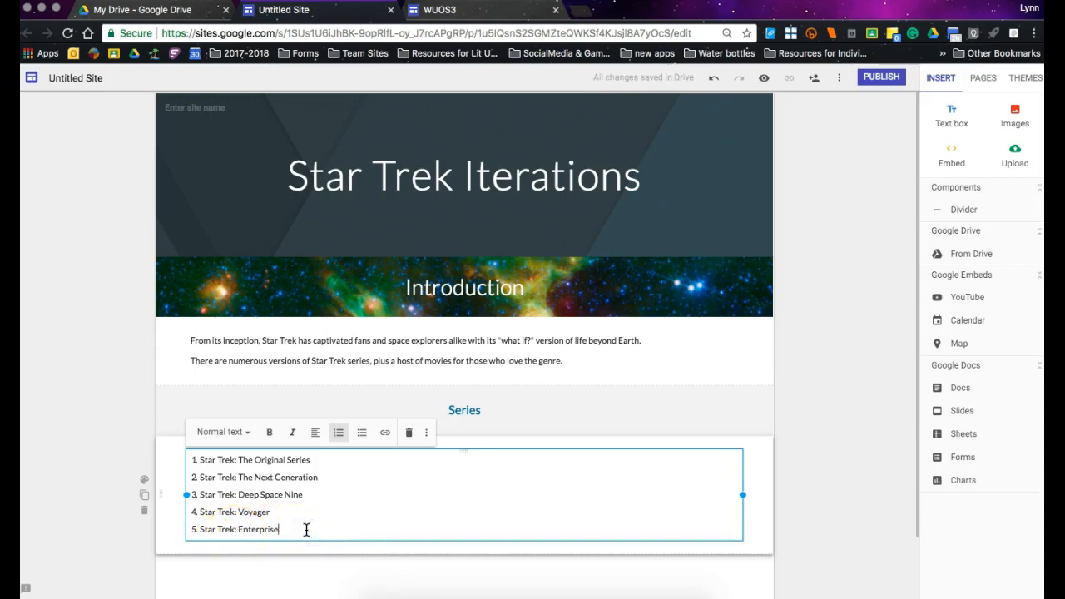
Add a text box reading "Movies" below the series list and format it as a centered Heading.
click(479, 589)
click(951, 116)
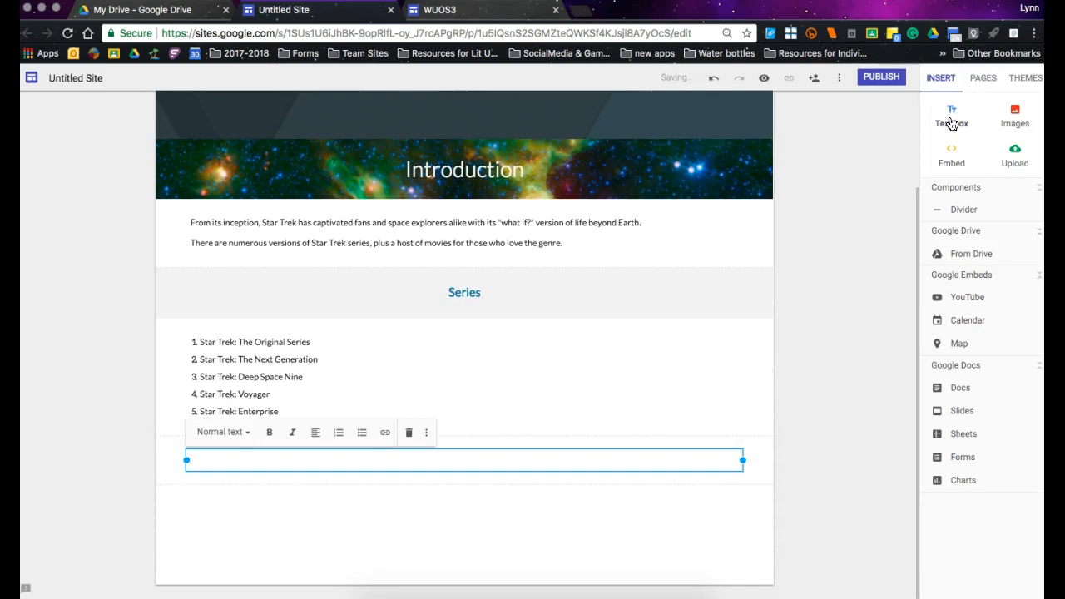
click(241, 432)
text(Movies)
click(256, 432)
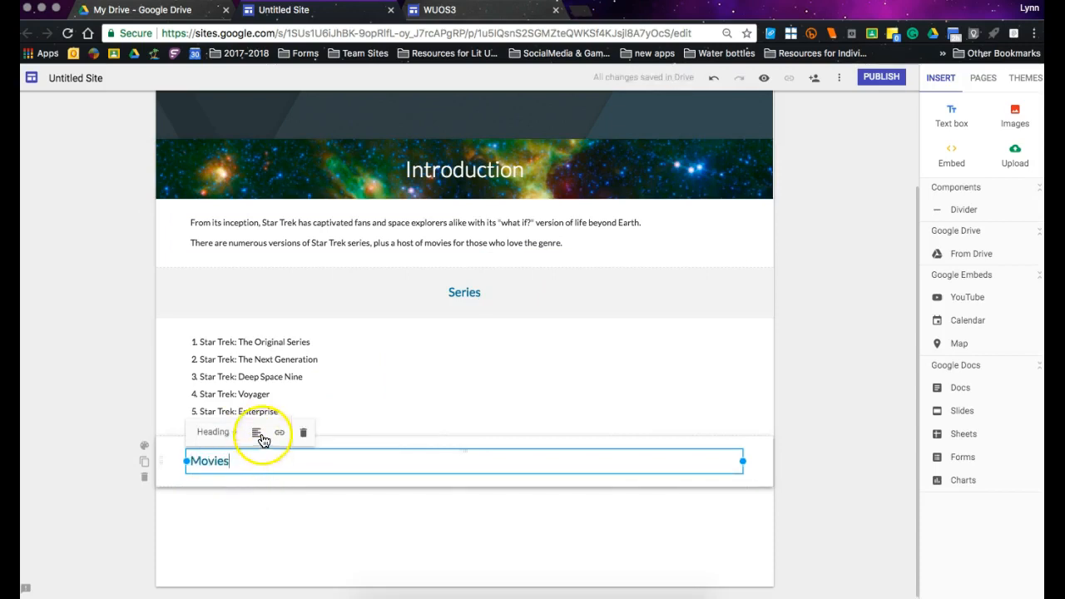
click(257, 475)
click(478, 519)
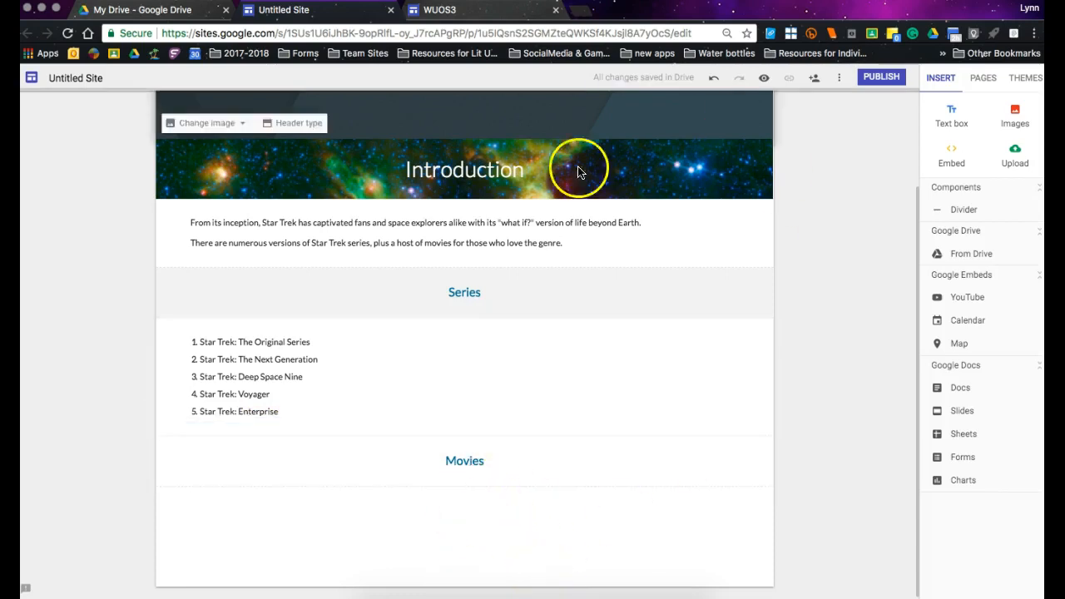
Narrow the numbered list's text box to less than half the section's width, leaving free space to its right.
click(748, 370)
click(633, 388)
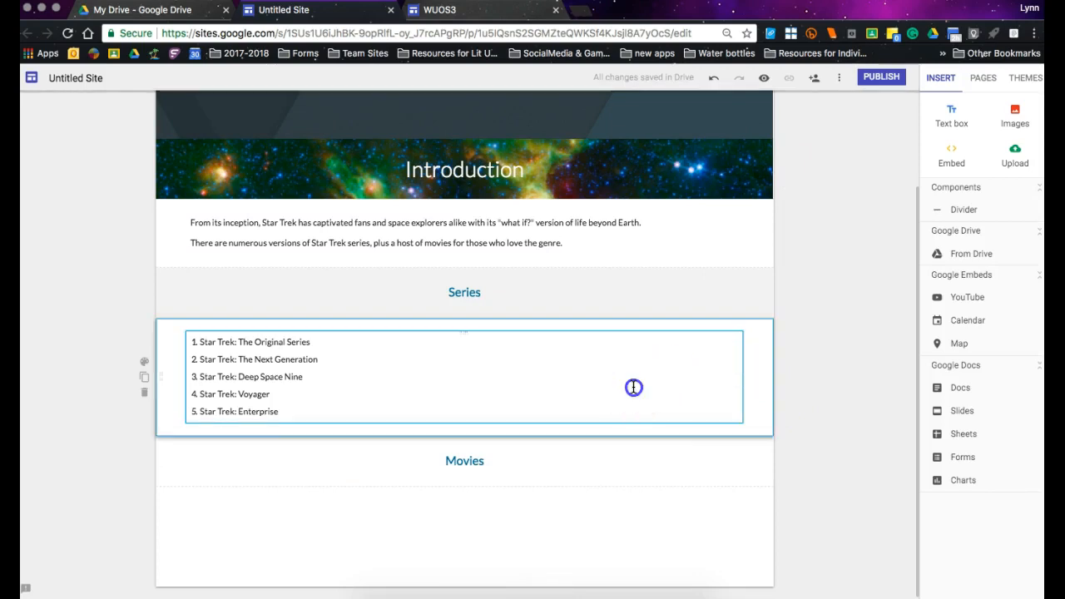
drag(742, 376, 423, 365)
click(464, 377)
click(428, 350)
Open image insertion and search Google images for "Star Trek Series logos".
click(1007, 117)
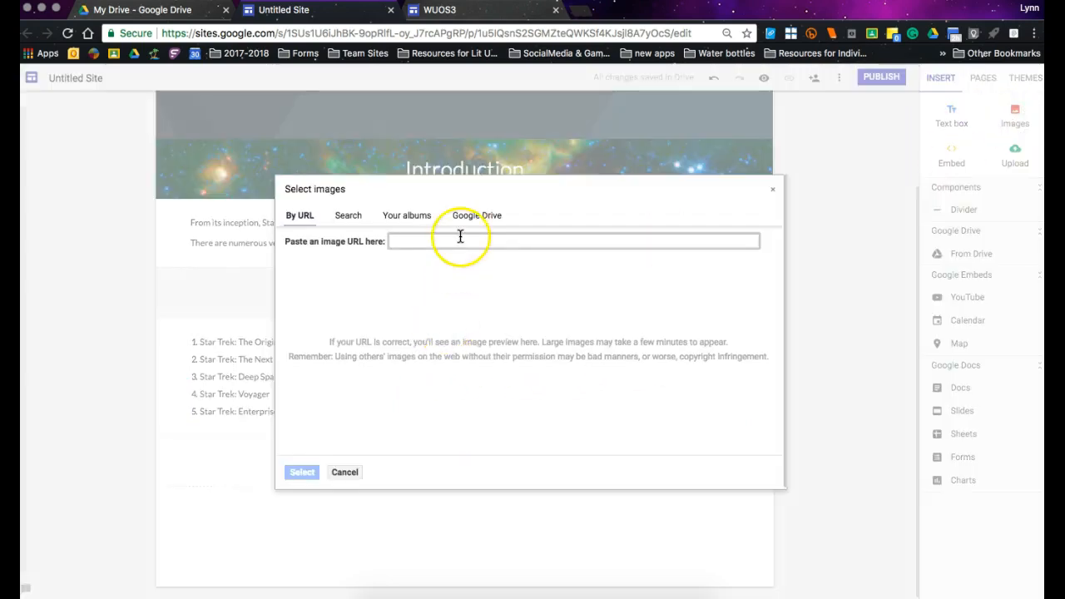
click(348, 216)
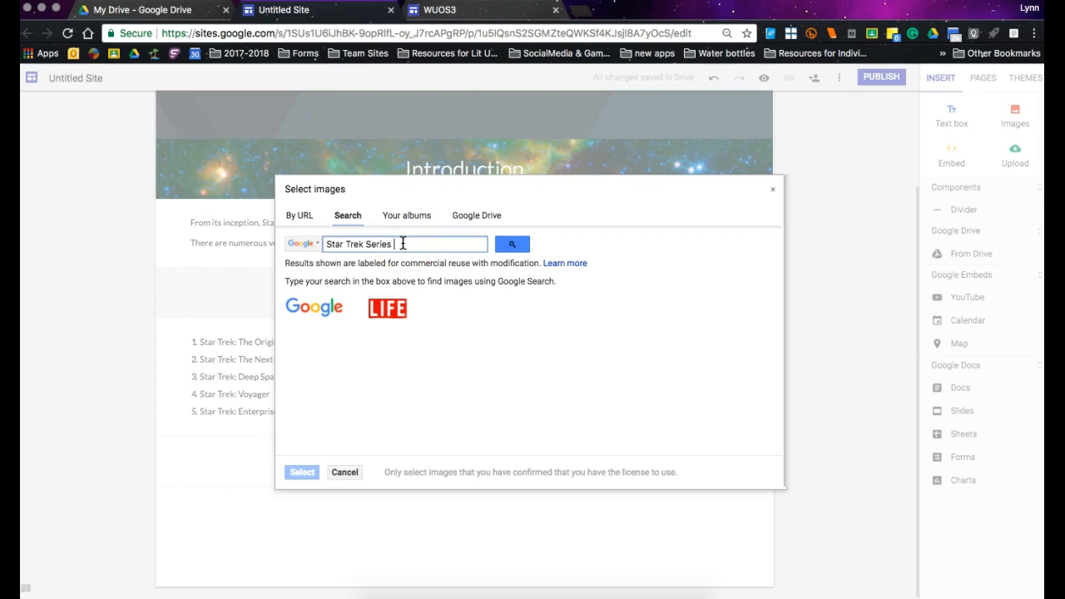
text(s)
key(Return)
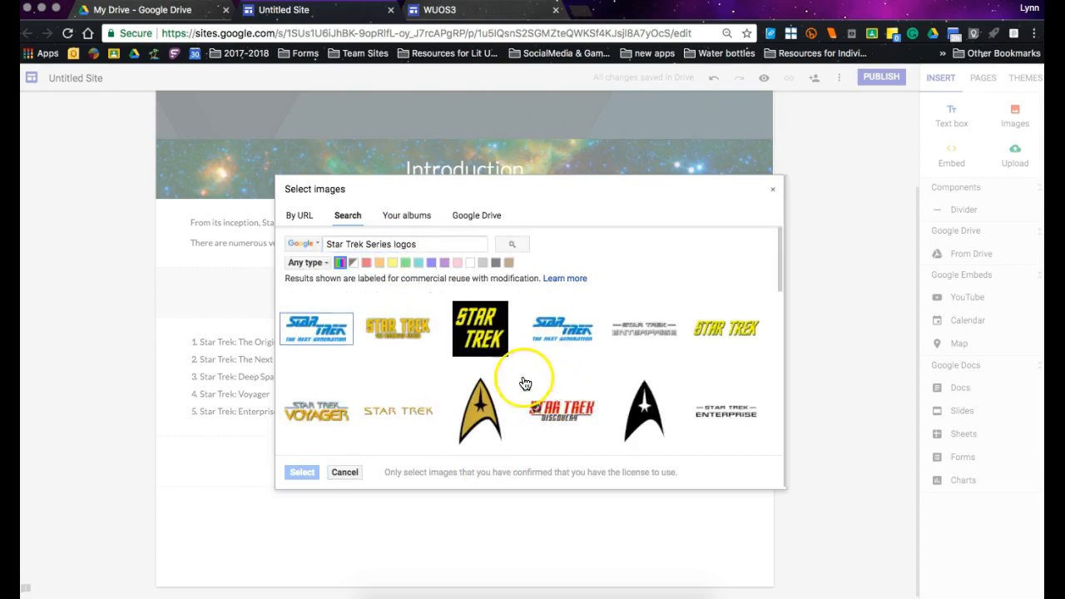
Insert the black square logo with yellow "STAR TREK" lettering and place it beside the numbered series list.
click(480, 335)
click(300, 540)
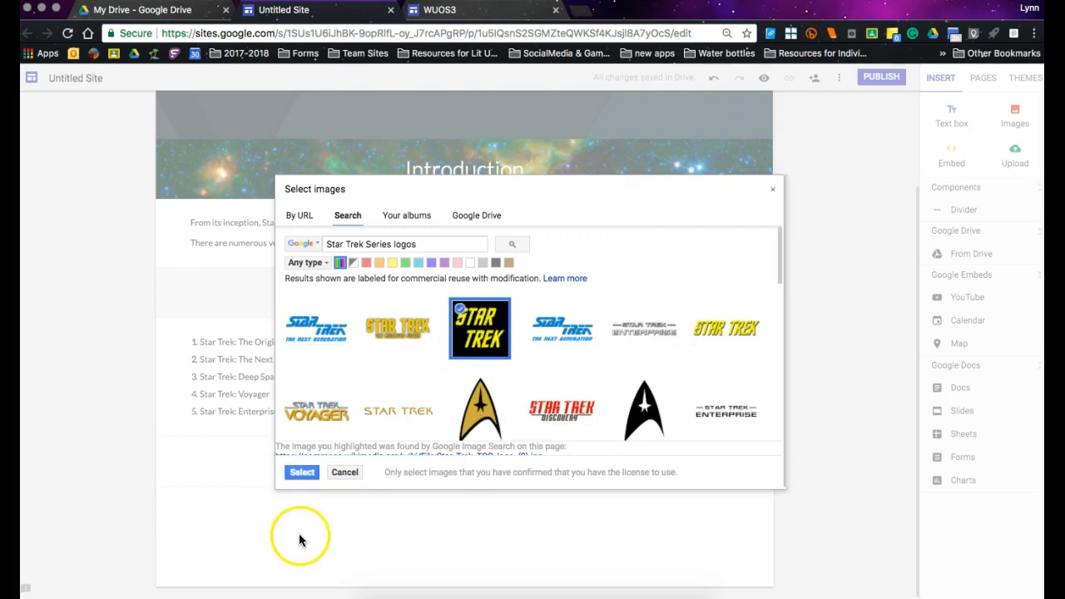
click(301, 471)
drag(266, 364, 496, 337)
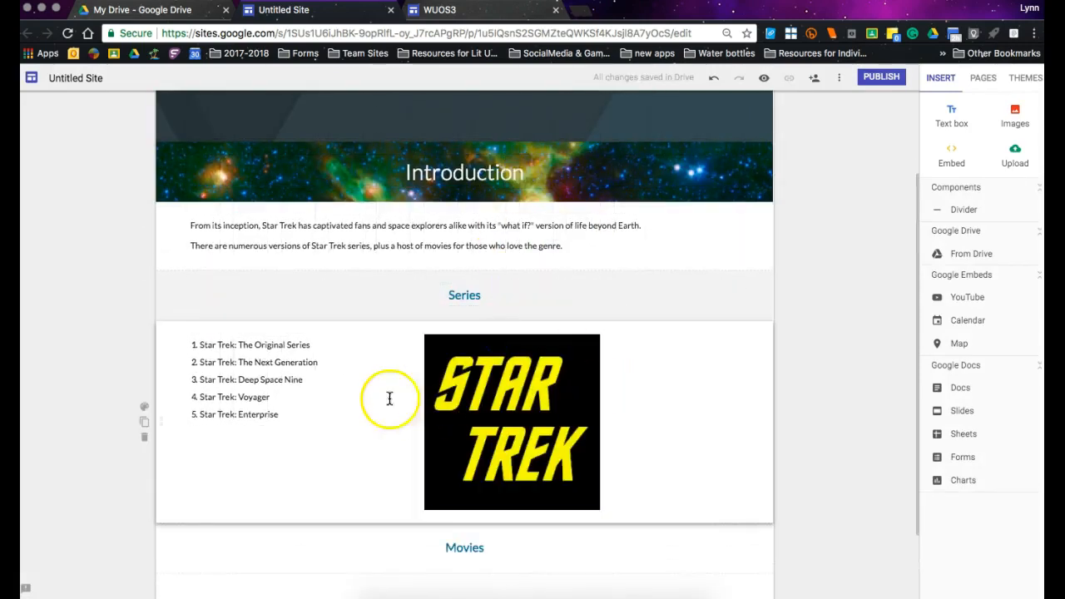
Shrink the Star Trek logo to about the numbered list's height and move it toward the section's right side.
click(191, 346)
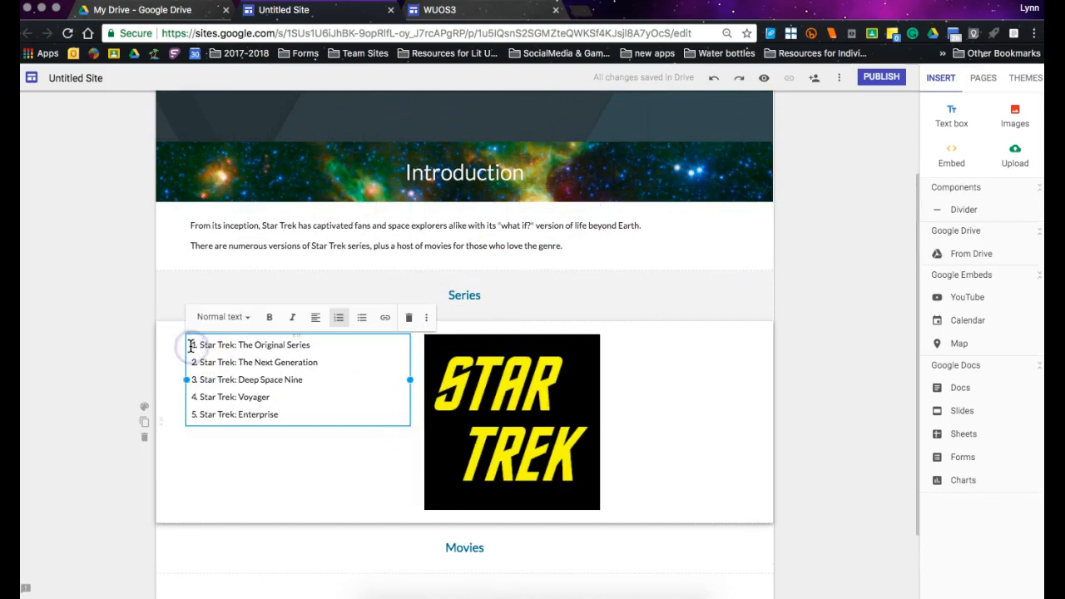
click(555, 390)
drag(599, 507, 521, 429)
drag(505, 380, 547, 383)
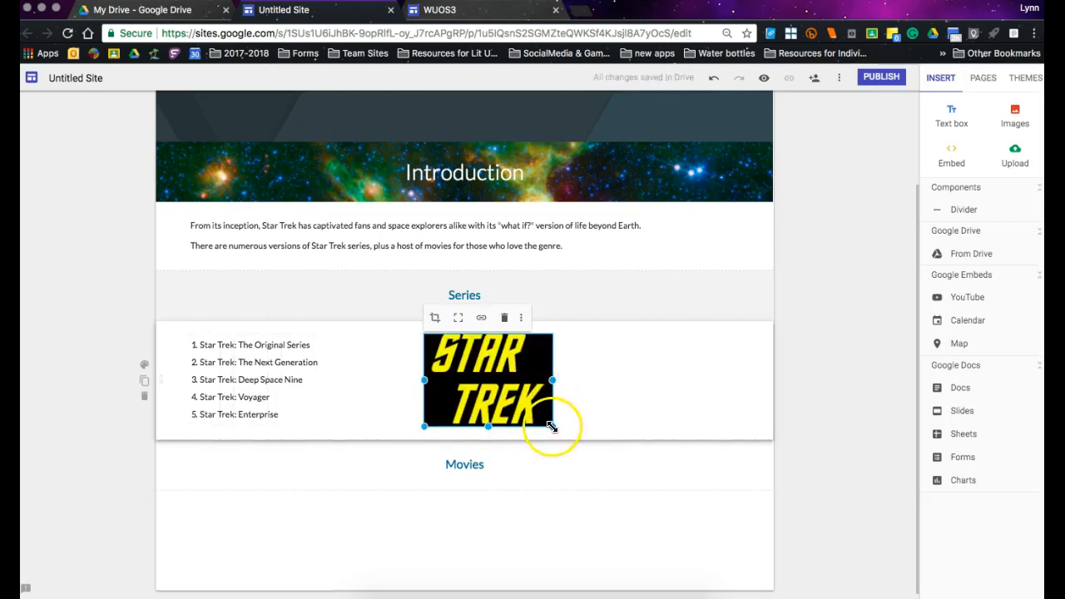
drag(510, 391, 633, 368)
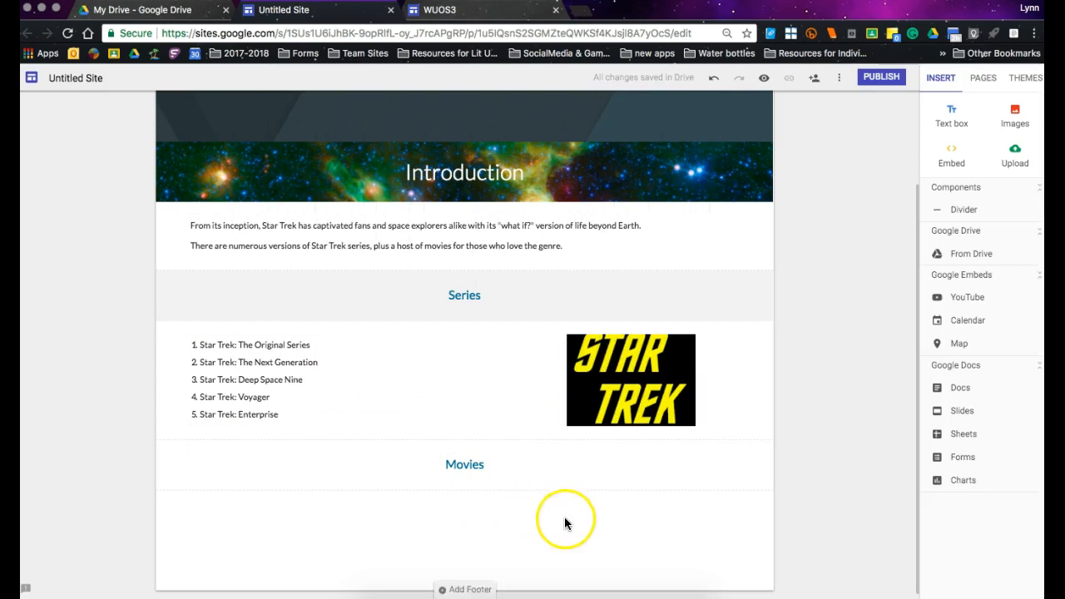
Extend the Star Trek logo's lower edge slightly so the image shows its full lettering.
click(641, 398)
drag(567, 427, 567, 436)
click(616, 497)
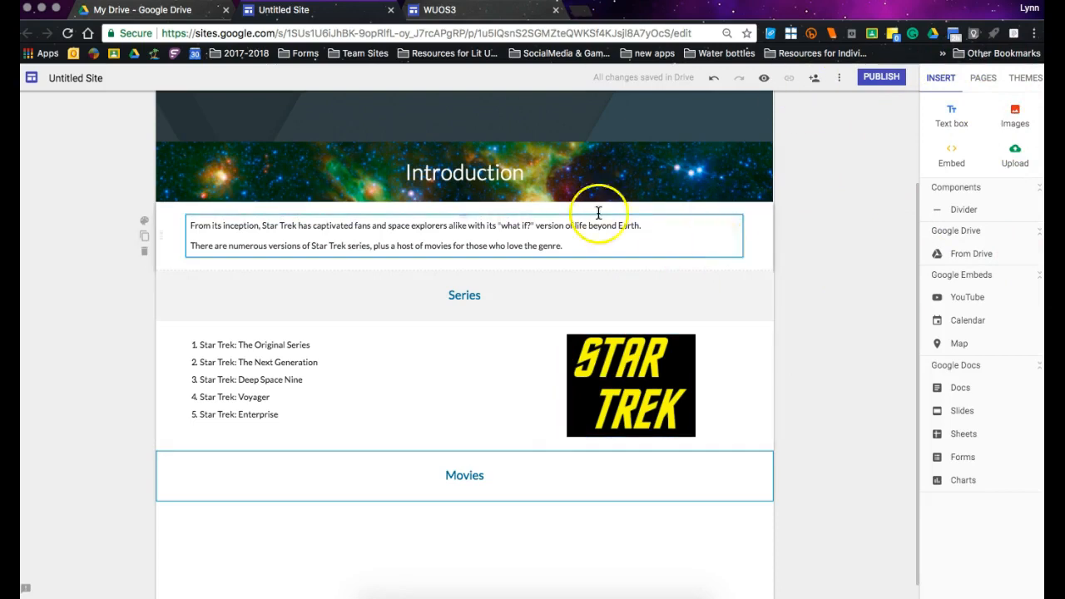
Enter "Star Trek" as the site name in the Home page header.
click(199, 110)
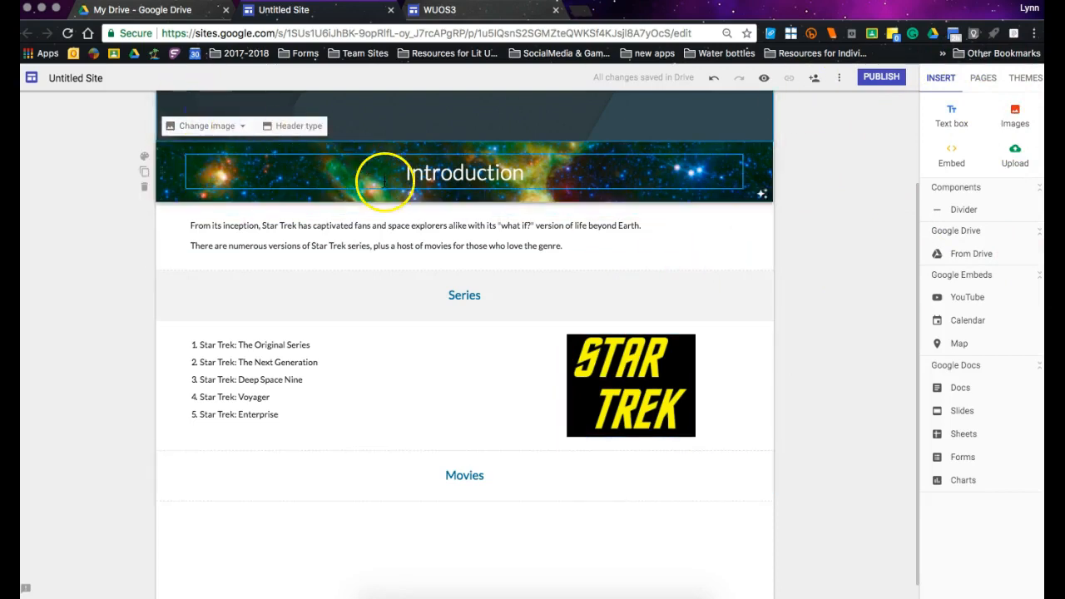
scroll(474, 142, up, 3)
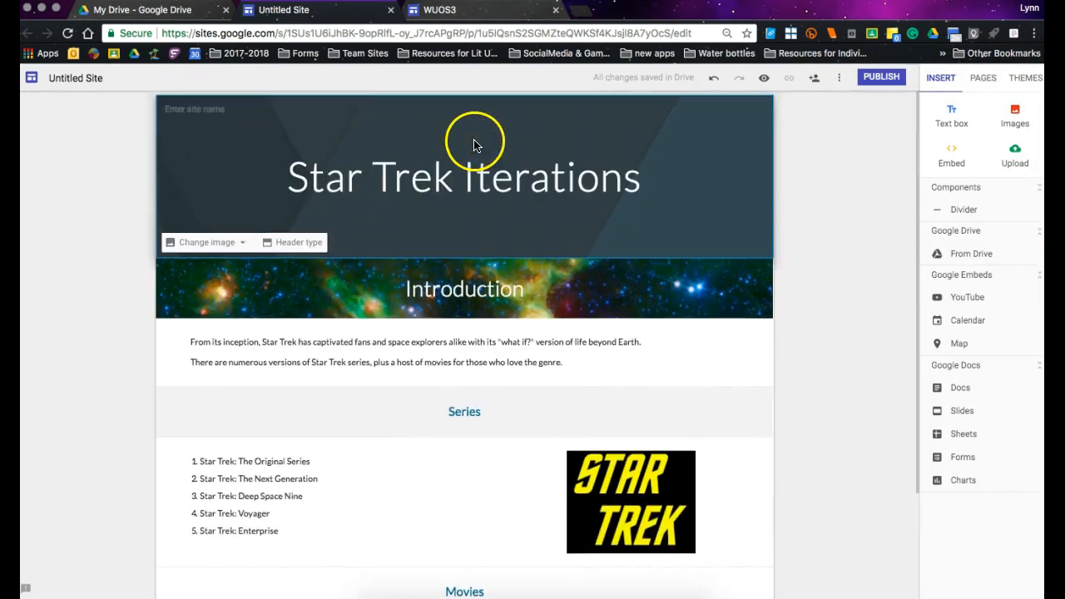
click(192, 108)
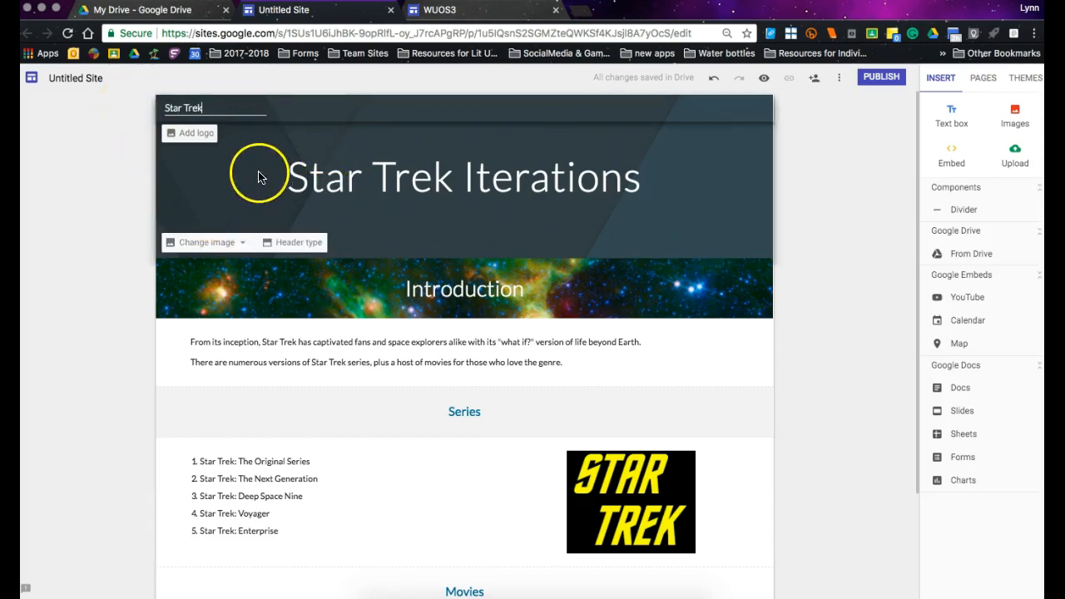
click(468, 221)
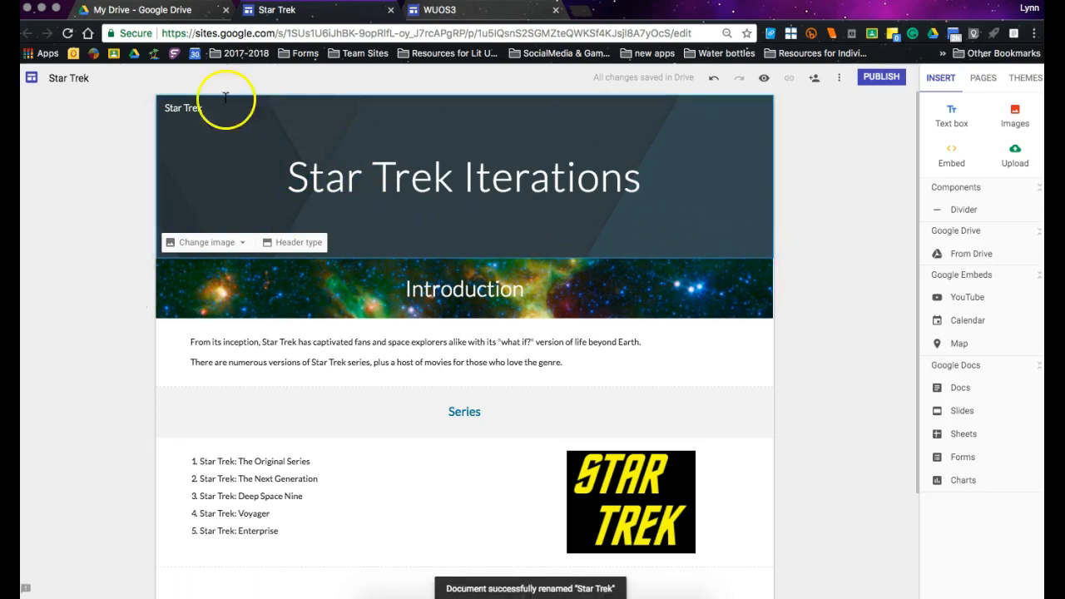
Add a new page to the site named "The Original Series".
click(983, 79)
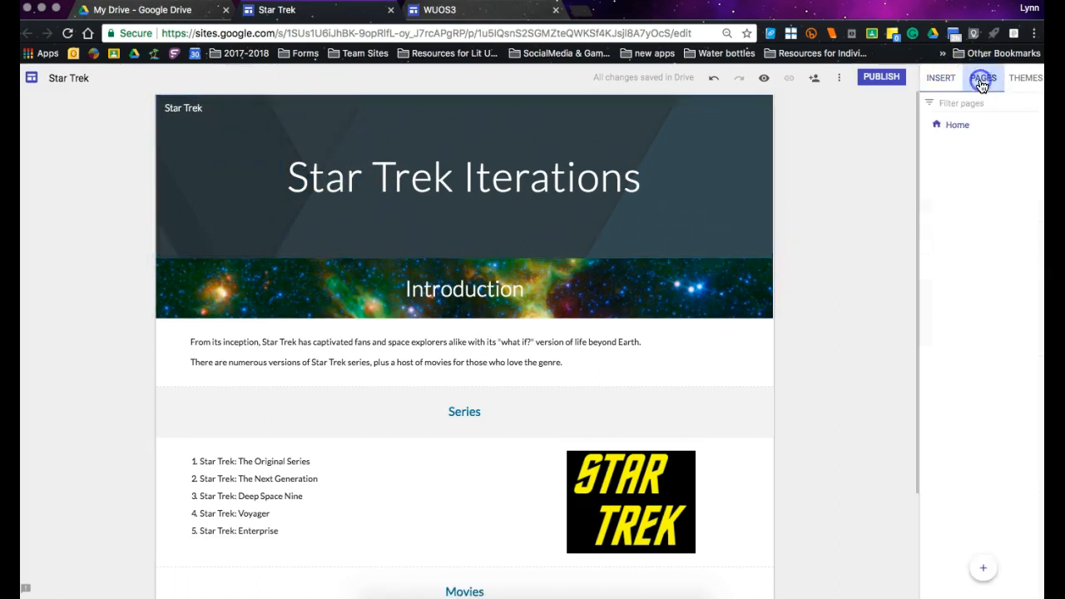
click(983, 567)
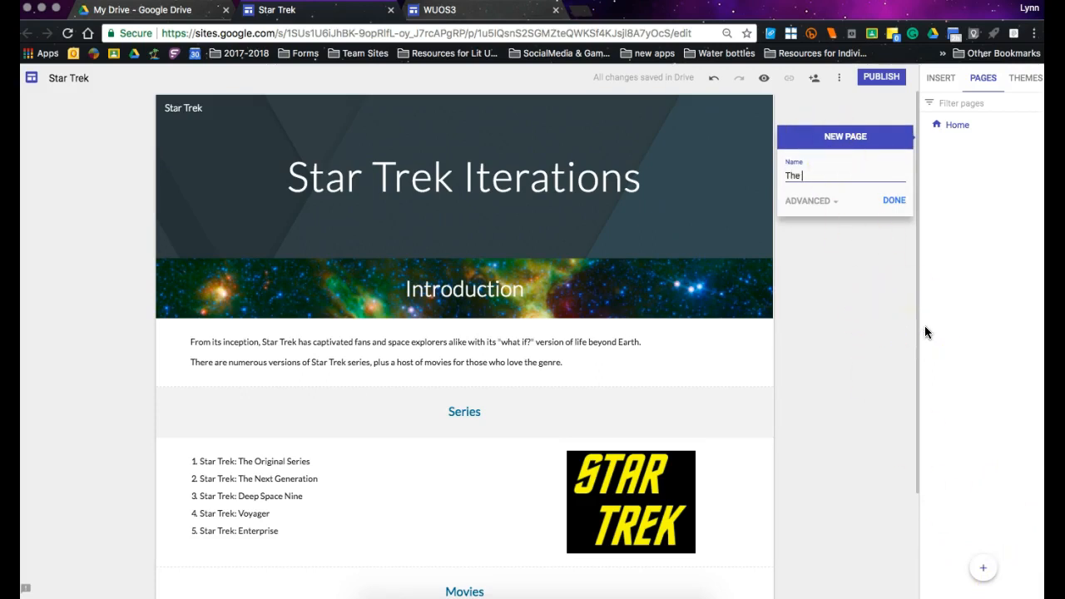
text(Series)
click(894, 199)
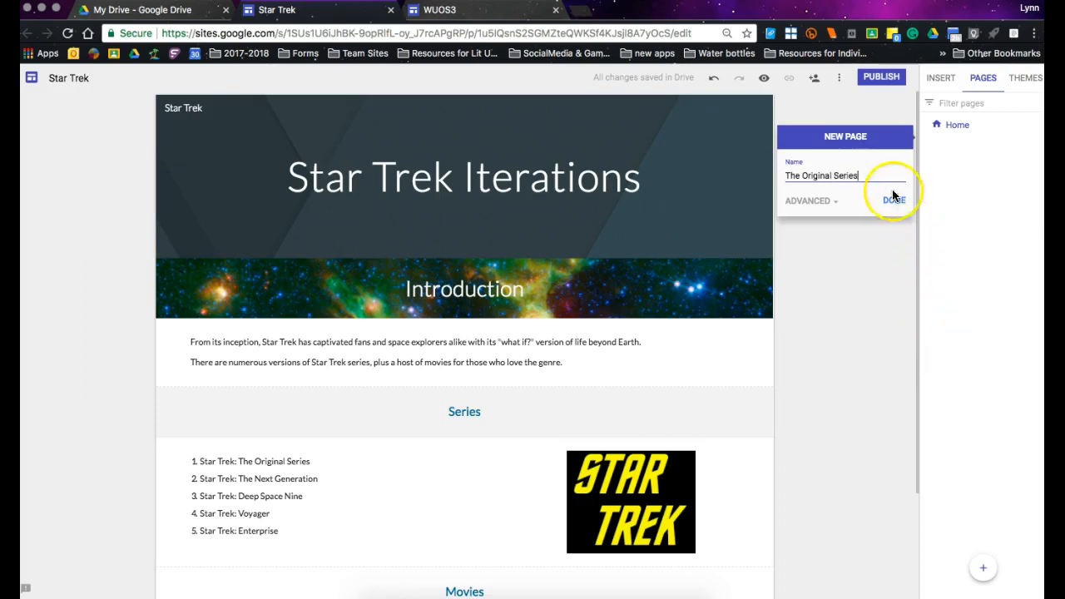
Add another new page named "The Next Generation", correcting the misspelled word before creating it.
click(984, 574)
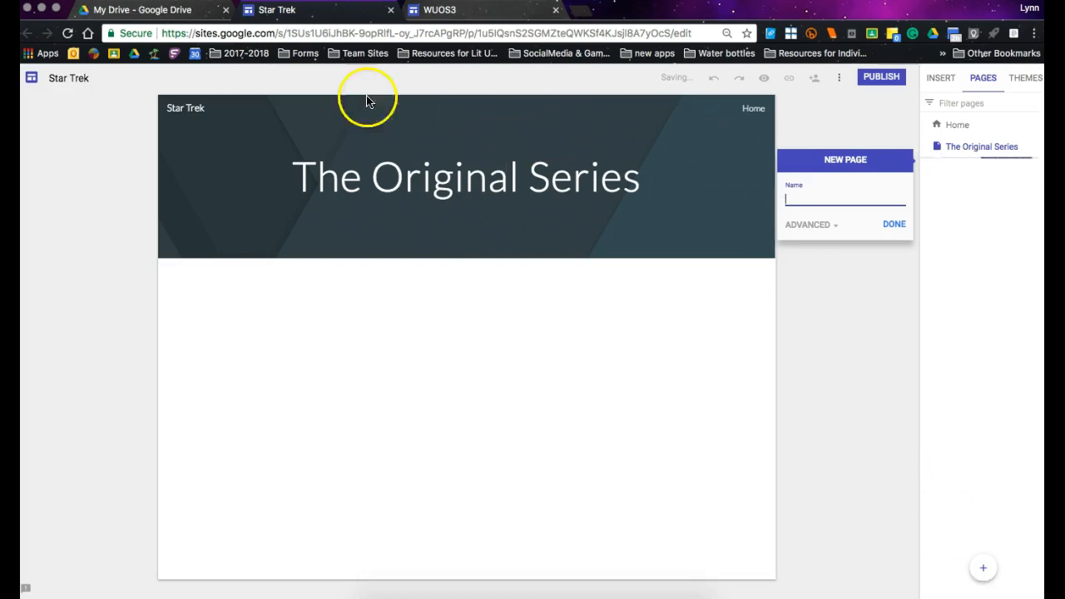
click(817, 202)
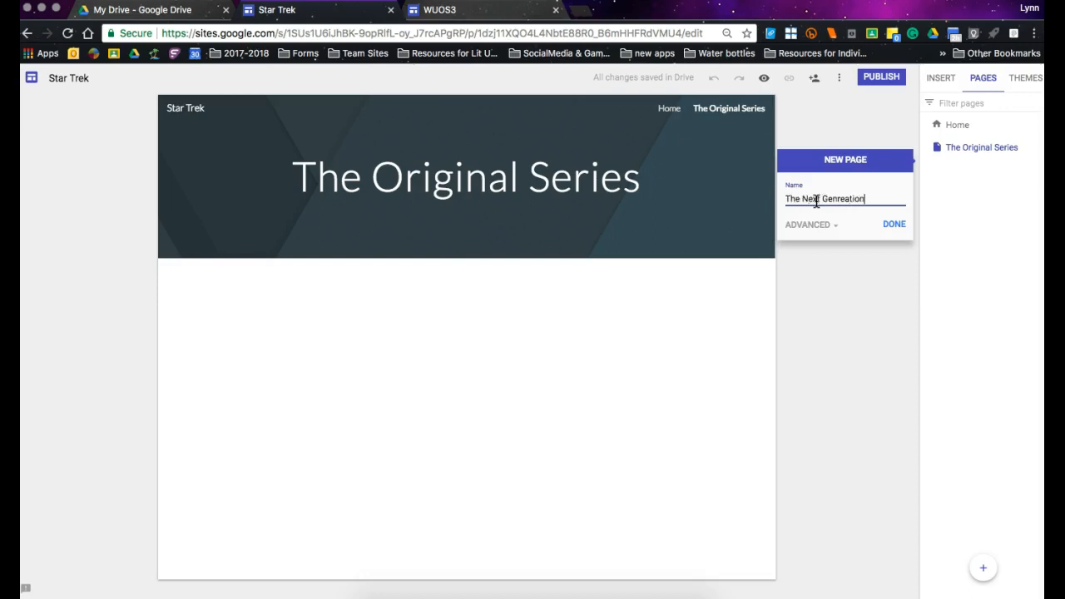
click(844, 199)
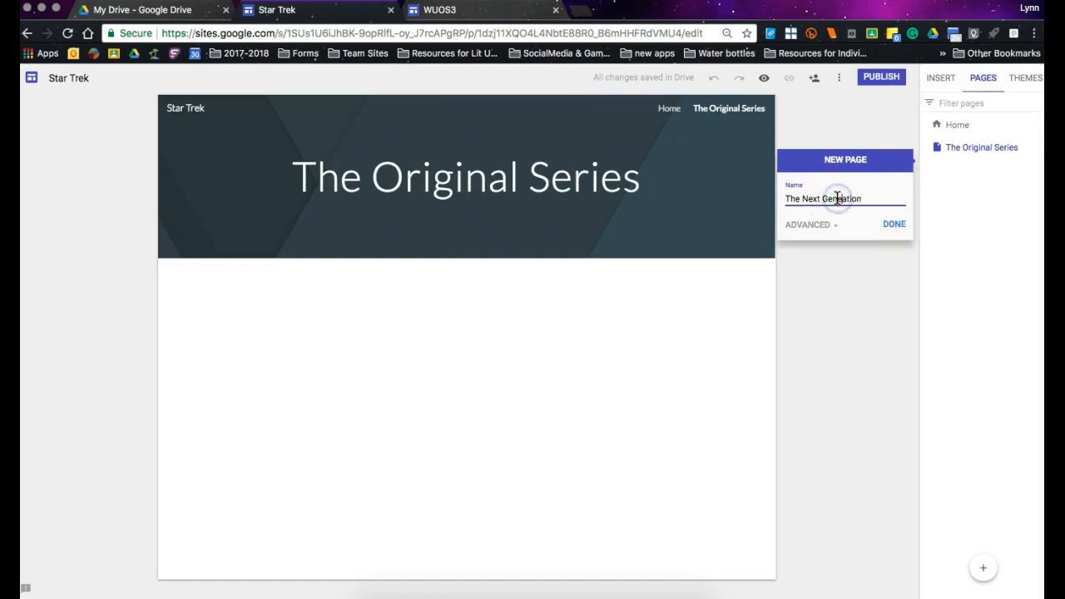
click(901, 225)
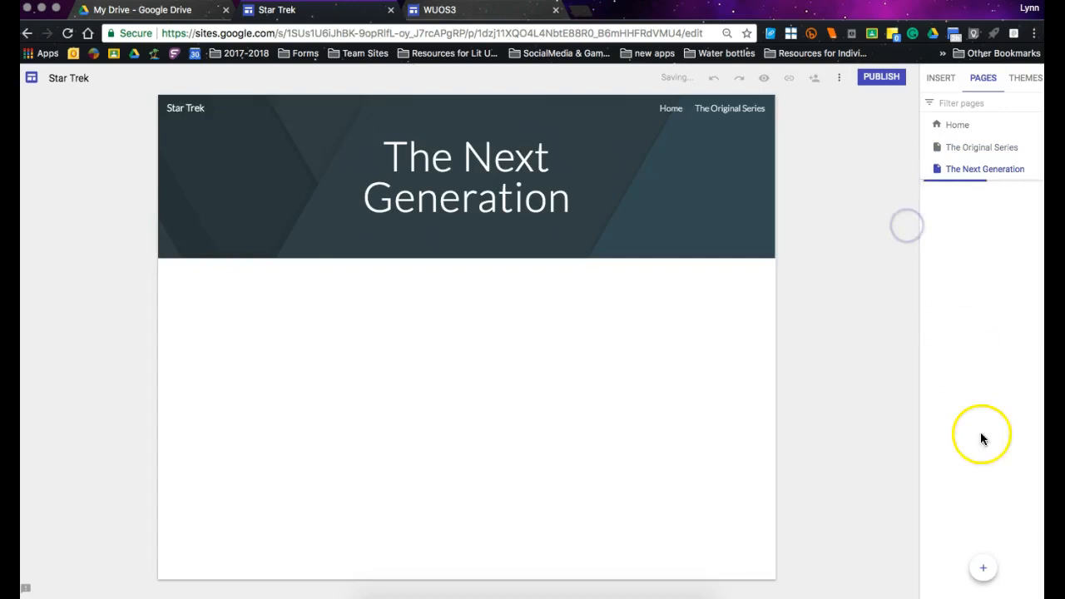
Add two more pages to the site, named "Deep Space Nine" and "Voyager".
click(984, 566)
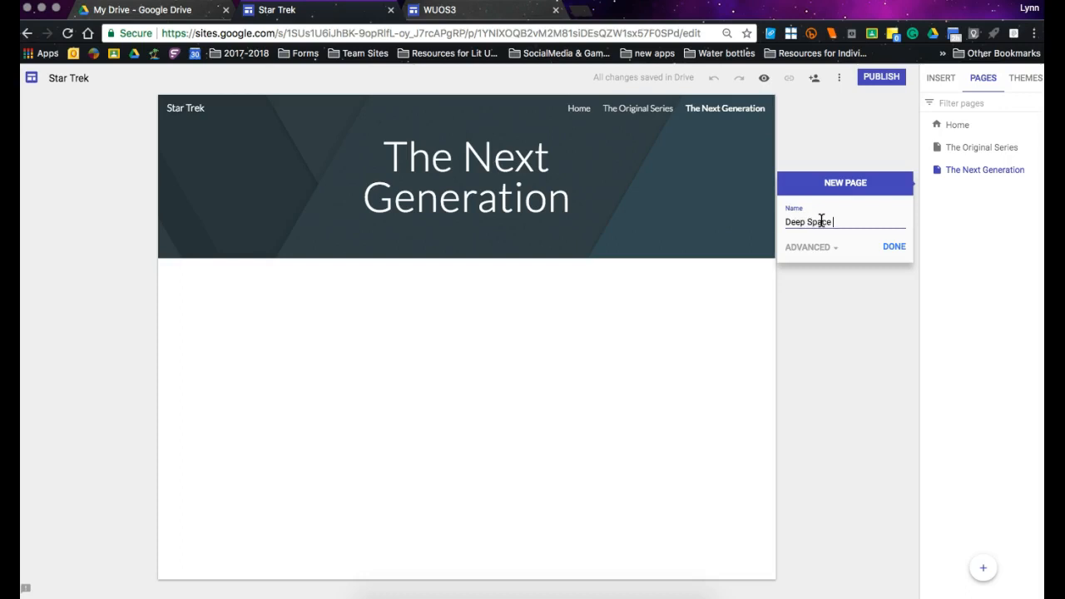
key(Return)
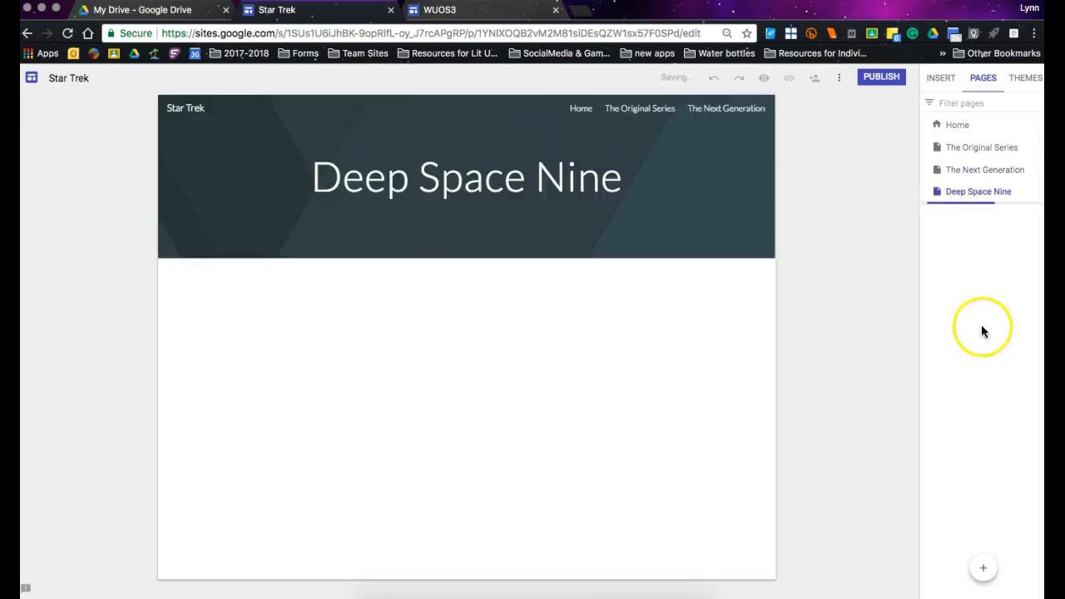
click(982, 569)
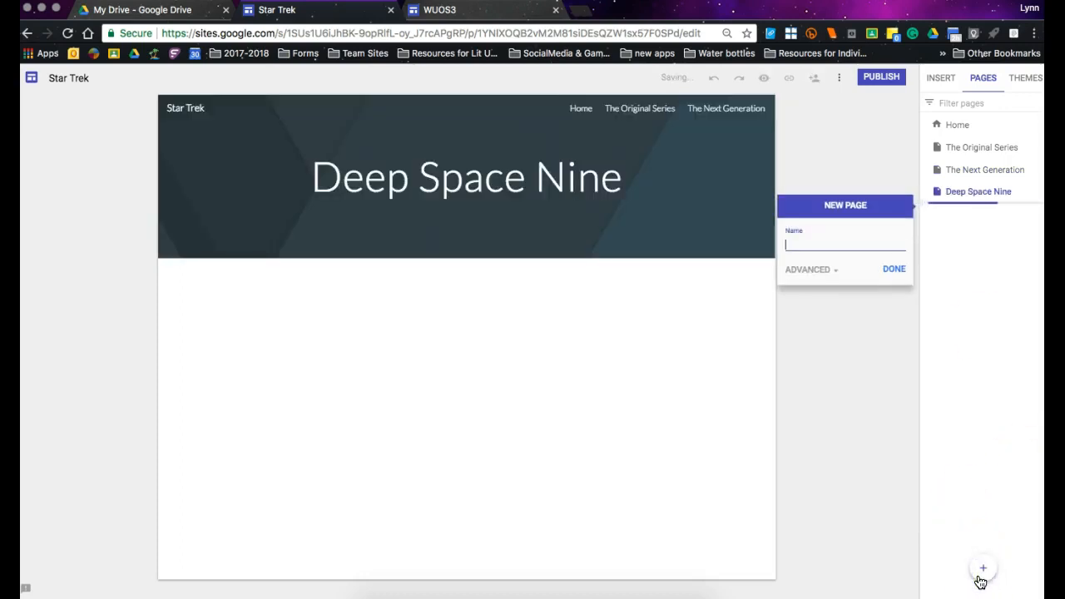
text(Voyager)
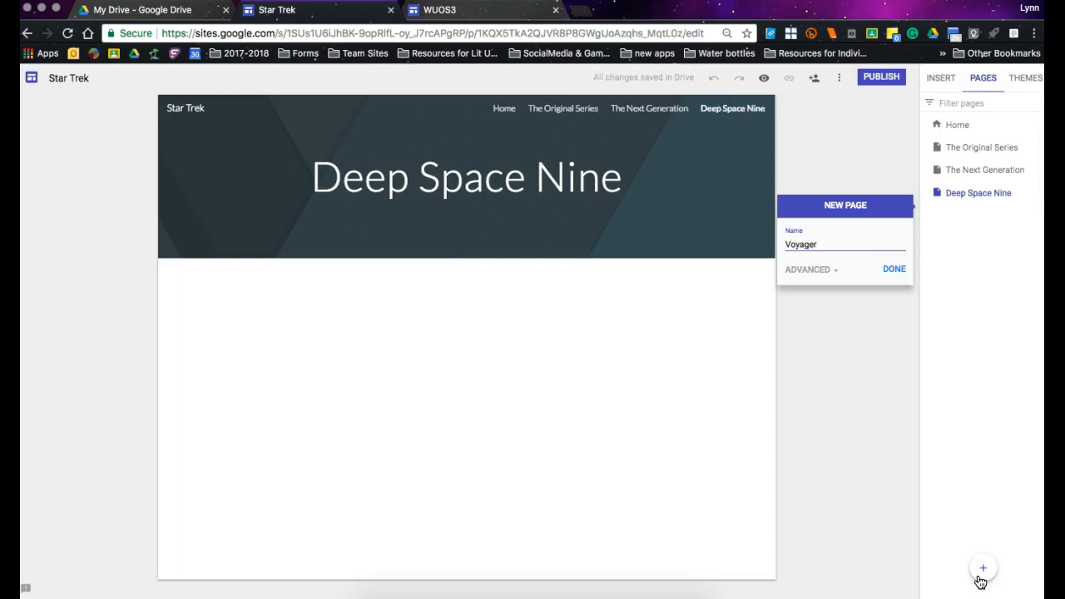
key(Return)
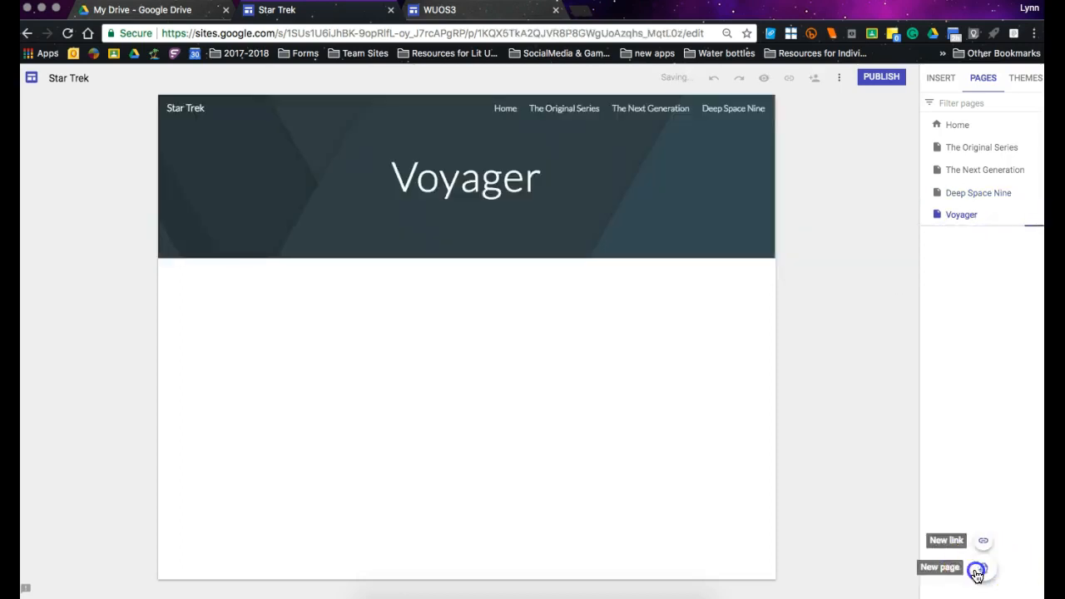
Add a fifth series page named "Enterprise" to the site.
click(977, 569)
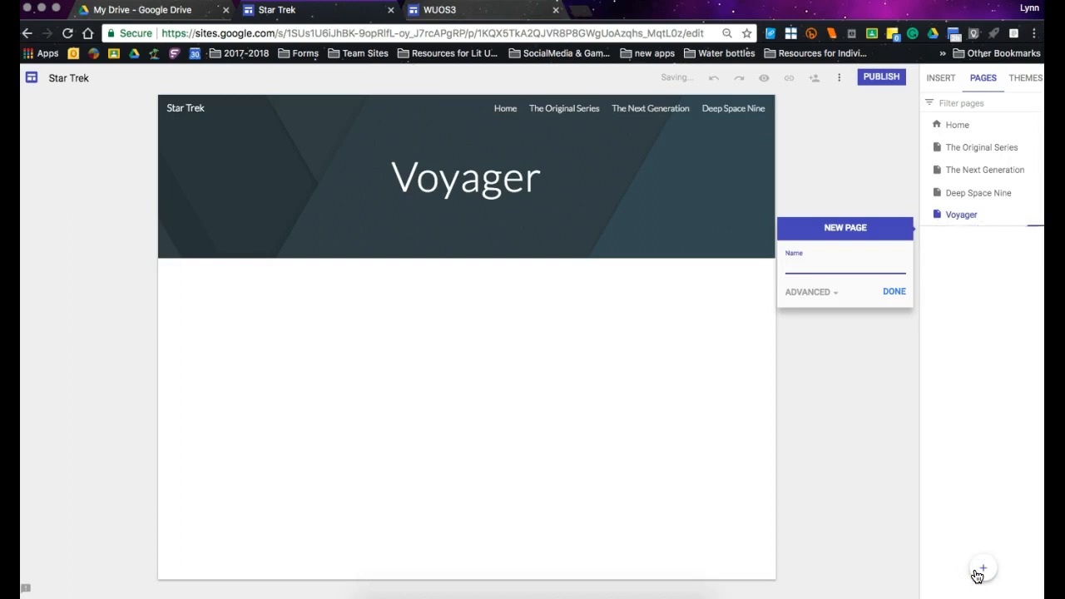
text(Enterprise)
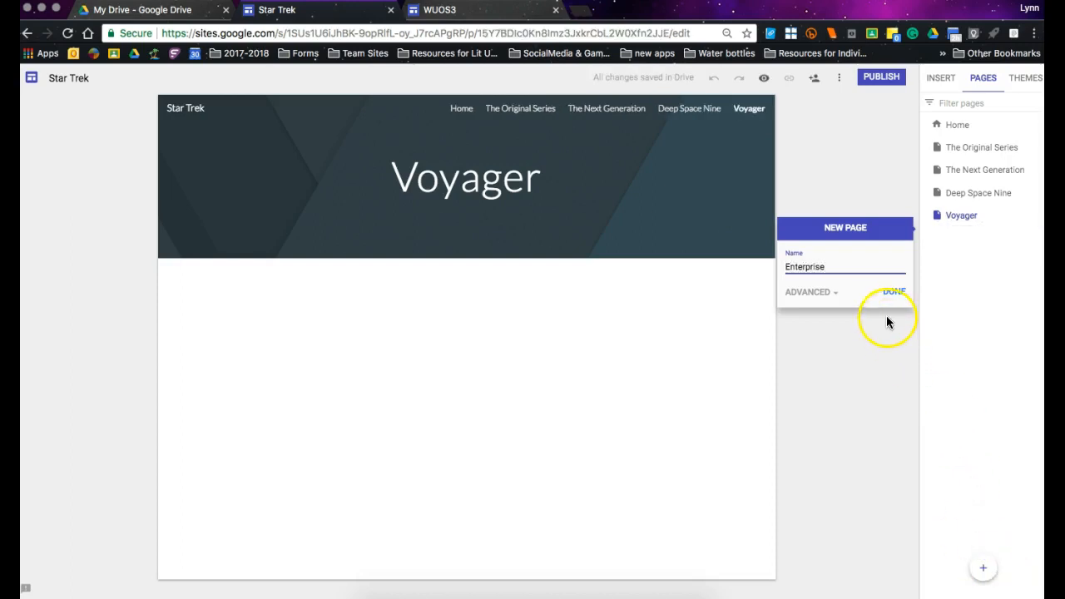
click(893, 291)
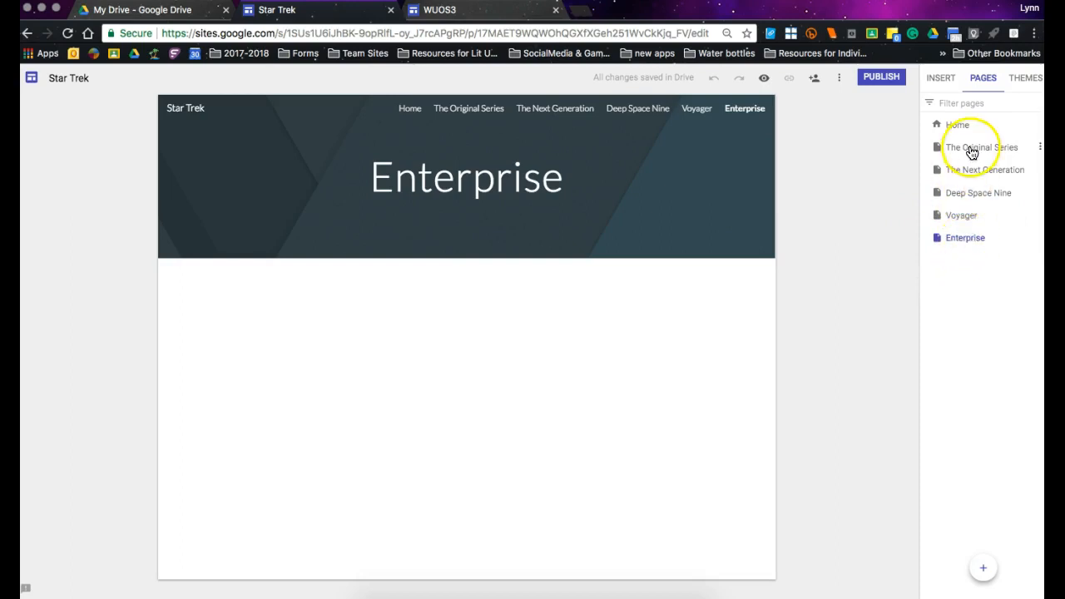
Nest the Enterprise page under The Original Series as a subpage, and undo that move.
mouse_move(965, 140)
mouse_down()
mouse_move(966, 199)
mouse_move(951, 244)
mouse_move(951, 146)
mouse_up()
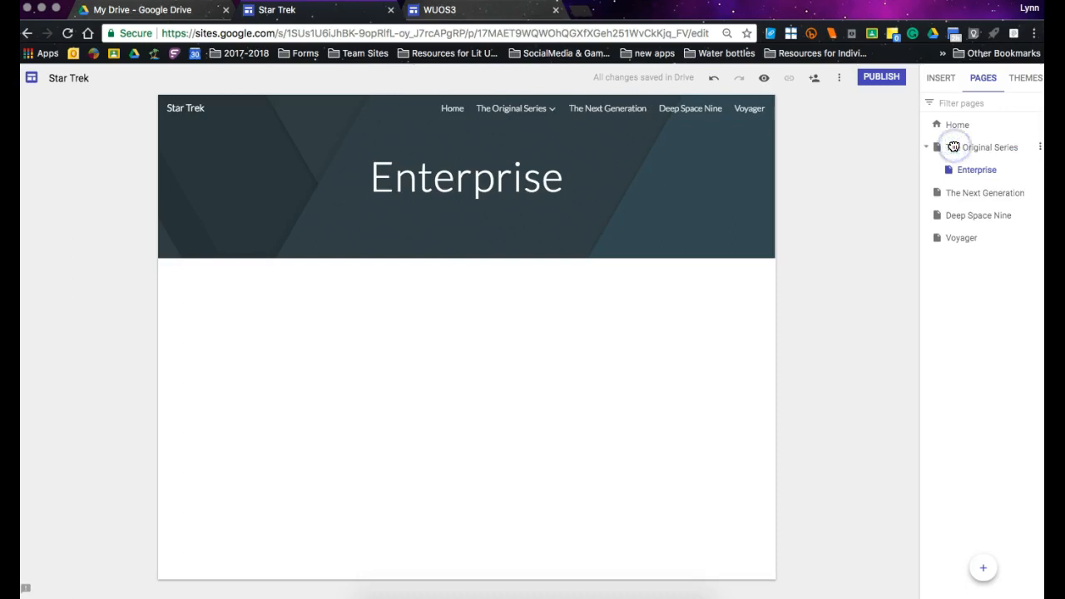
click(713, 78)
Open The Original Series page and reorder the Enterprise page to just below Home, returning it to the end of the page order.
click(989, 154)
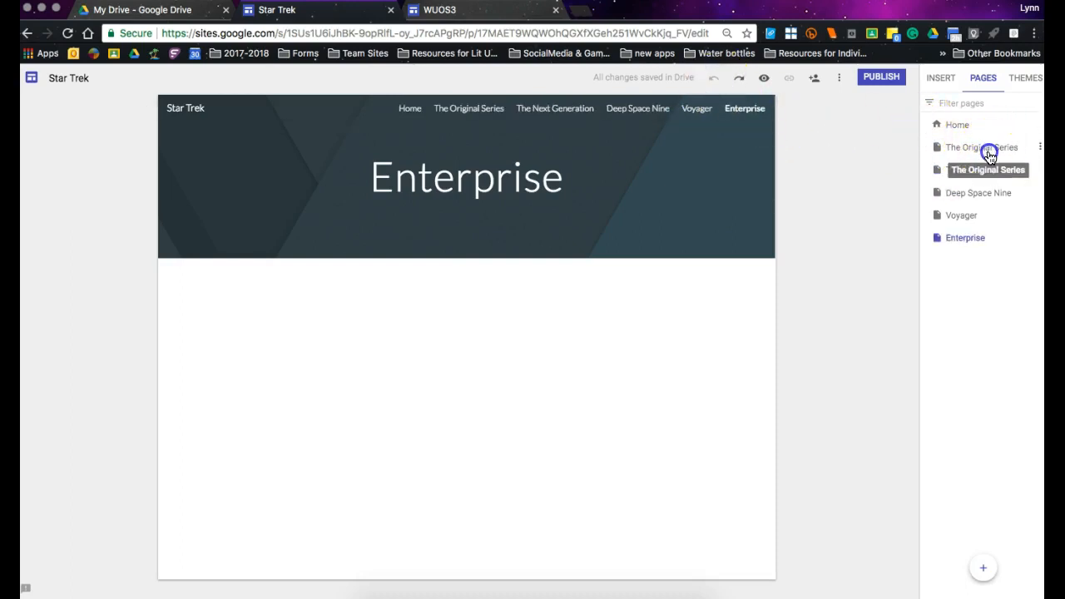
drag(970, 240, 971, 167)
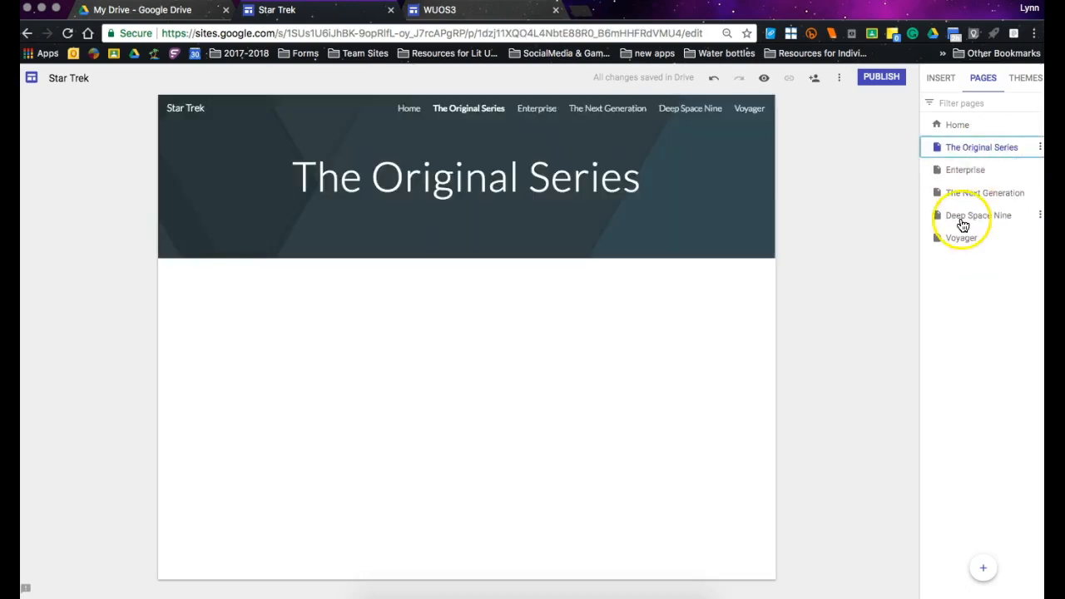
drag(970, 169, 966, 132)
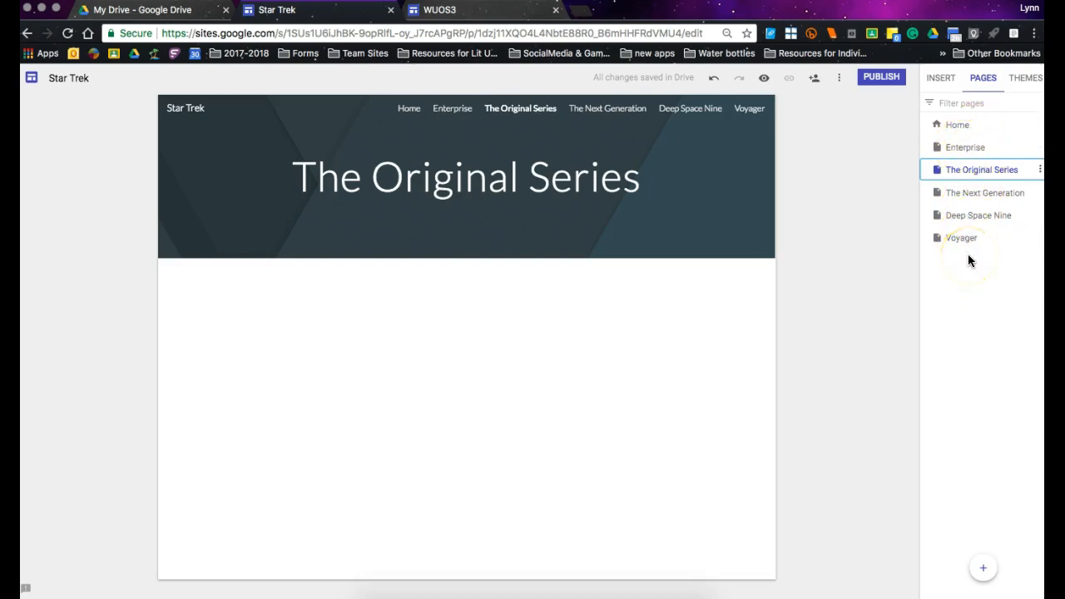
drag(982, 171, 982, 250)
drag(969, 146, 968, 253)
click(962, 277)
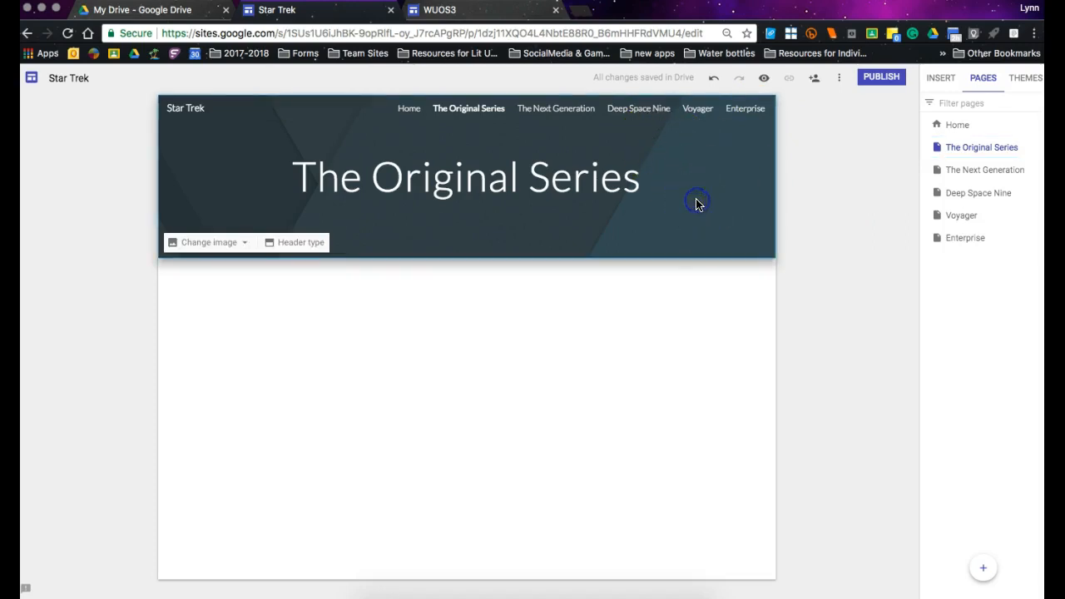
Search Google images for "Star Trek the original series" and set the first result, a group in red, blue and gold uniforms, as the header image.
click(212, 242)
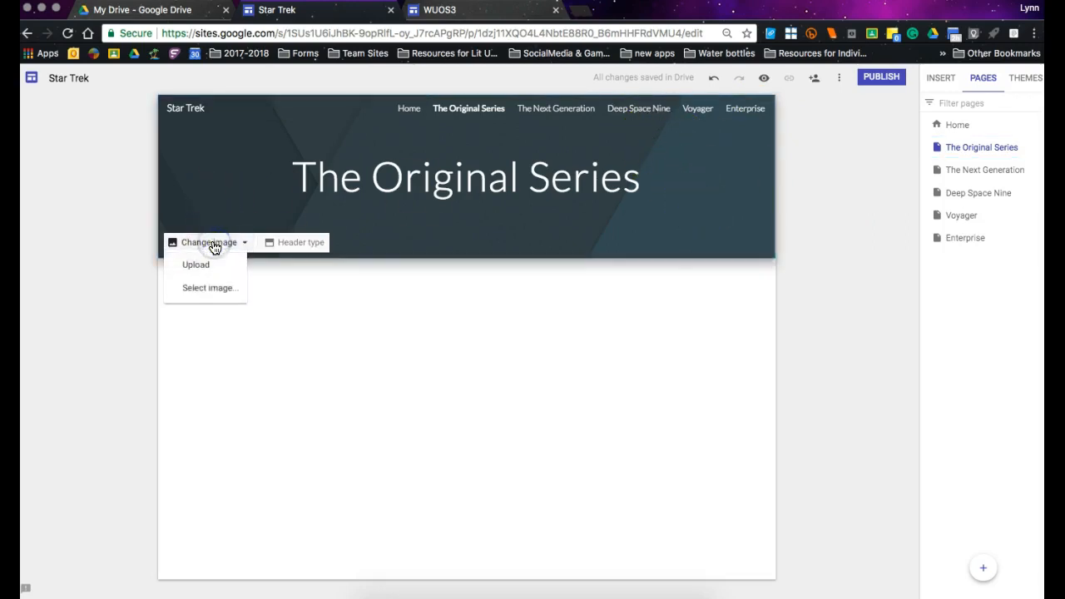
click(224, 291)
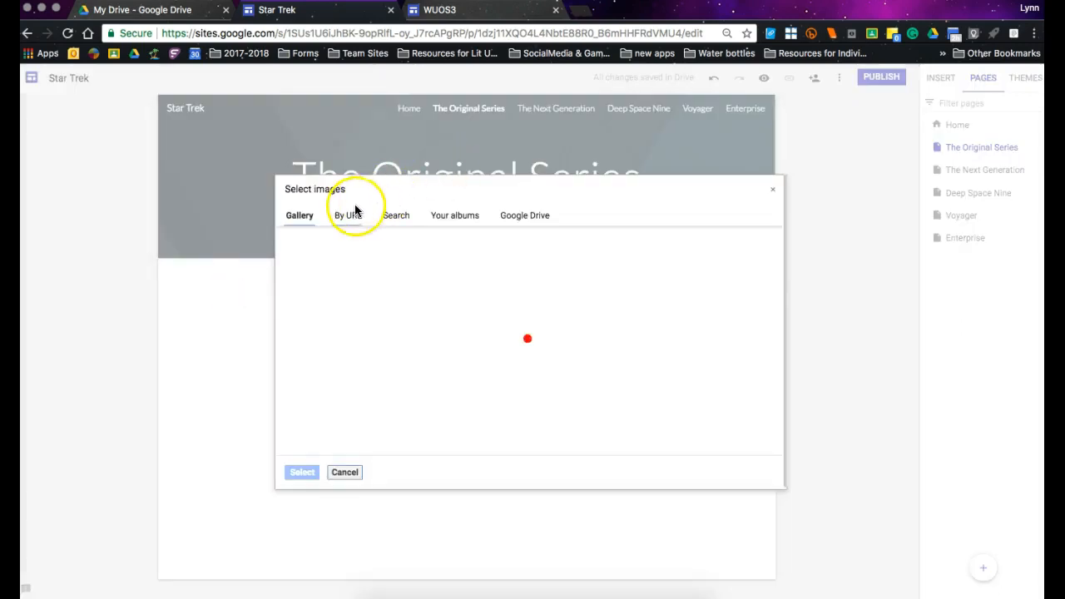
click(396, 215)
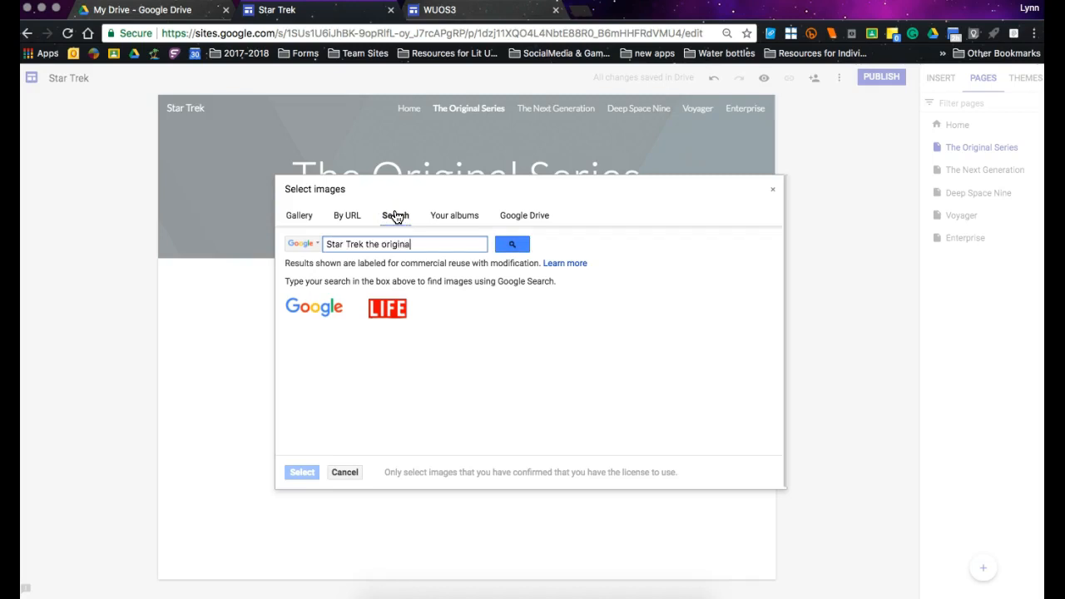
text(es)
key(Return)
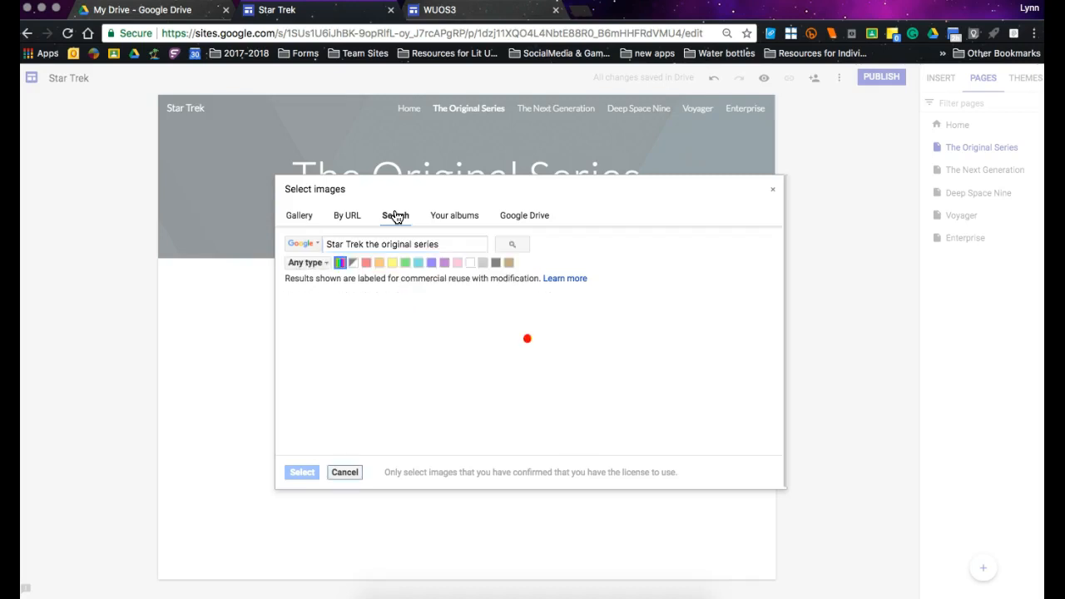
click(320, 333)
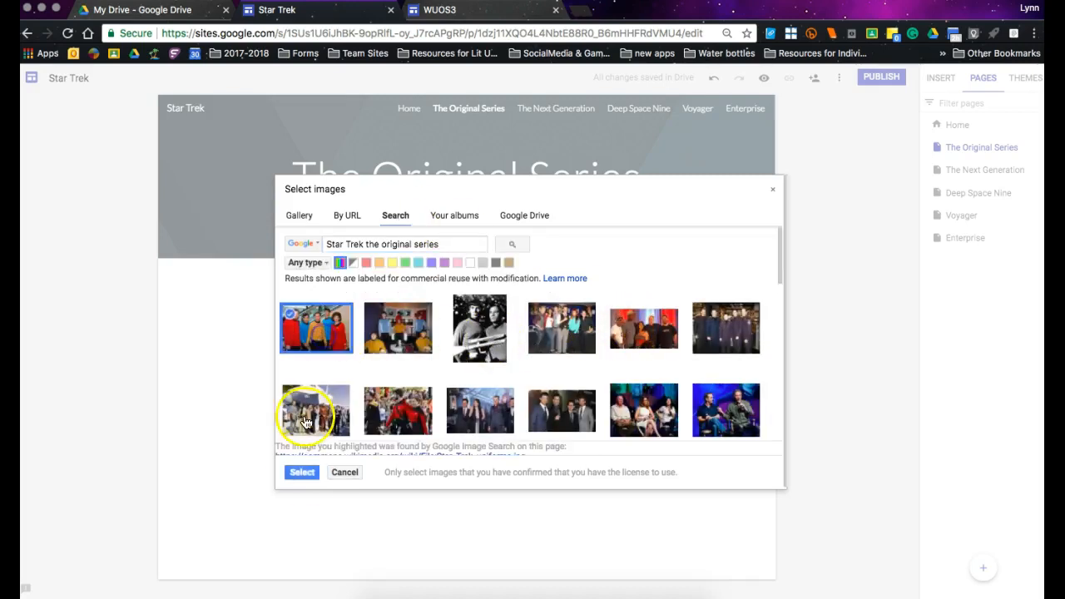
click(301, 472)
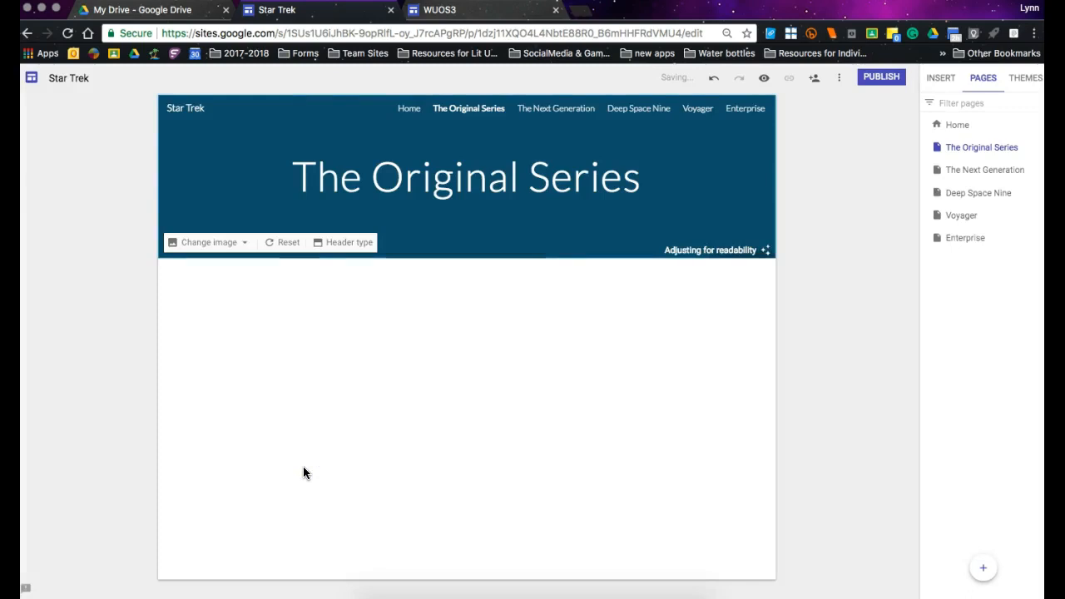
Change The Original Series page's header type to Large banner.
click(336, 243)
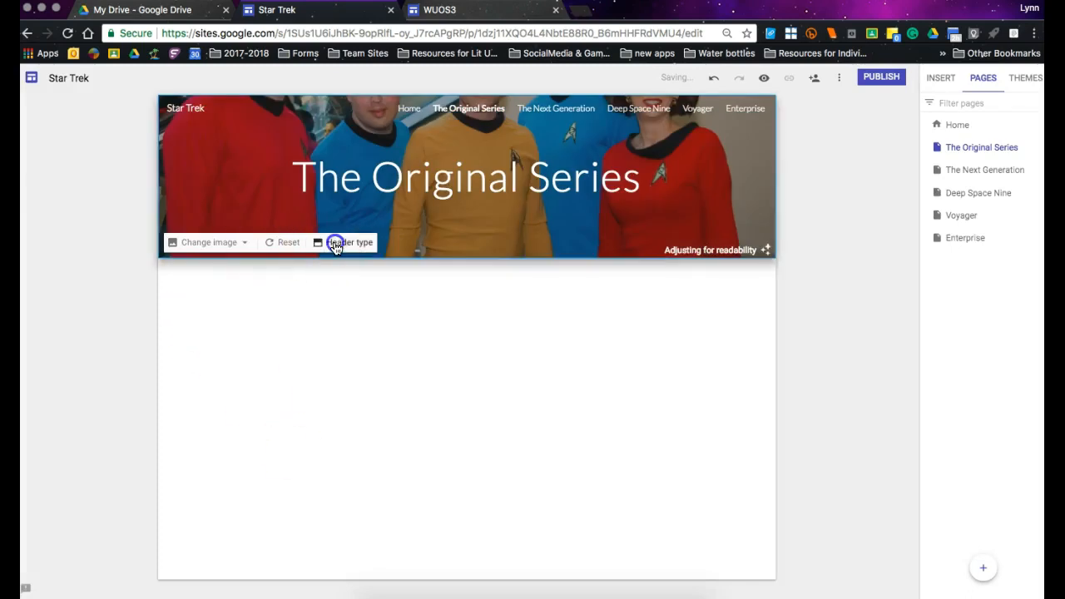
click(214, 242)
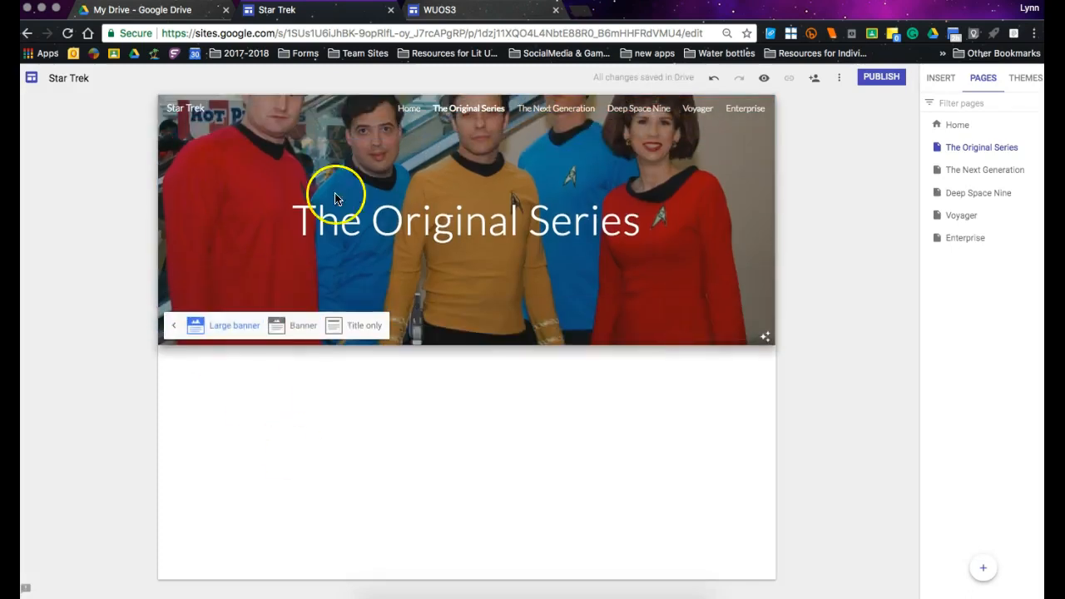
click(466, 343)
Add blank lines below the "The Original Series" title to make the banner taller and raise the title.
click(648, 210)
click(641, 218)
key(Return)
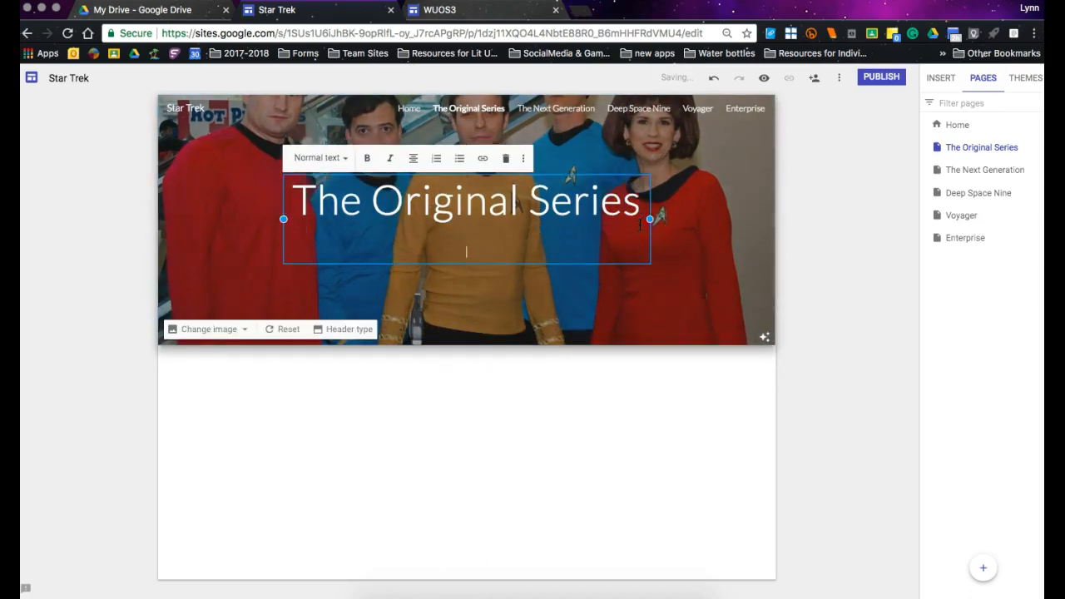
key(Return)
key(Return)
key(Return)
key(Return)
key(Return)
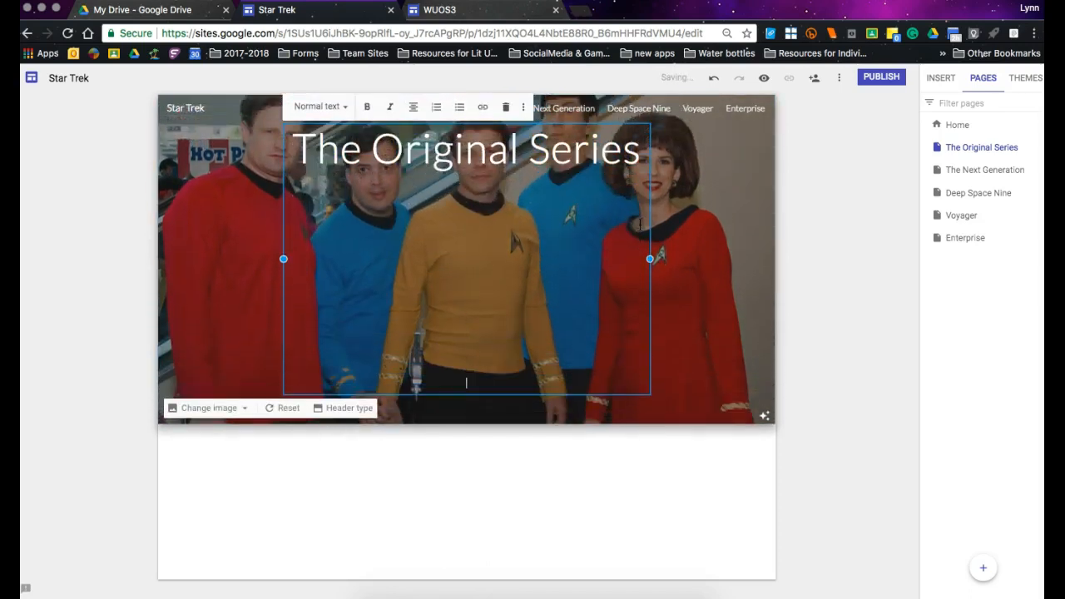
Add more blank lines below the "The Original Series" title to extend the banner down past the group's waists.
key(Return)
key(Return)
key(Return)
key(Return)
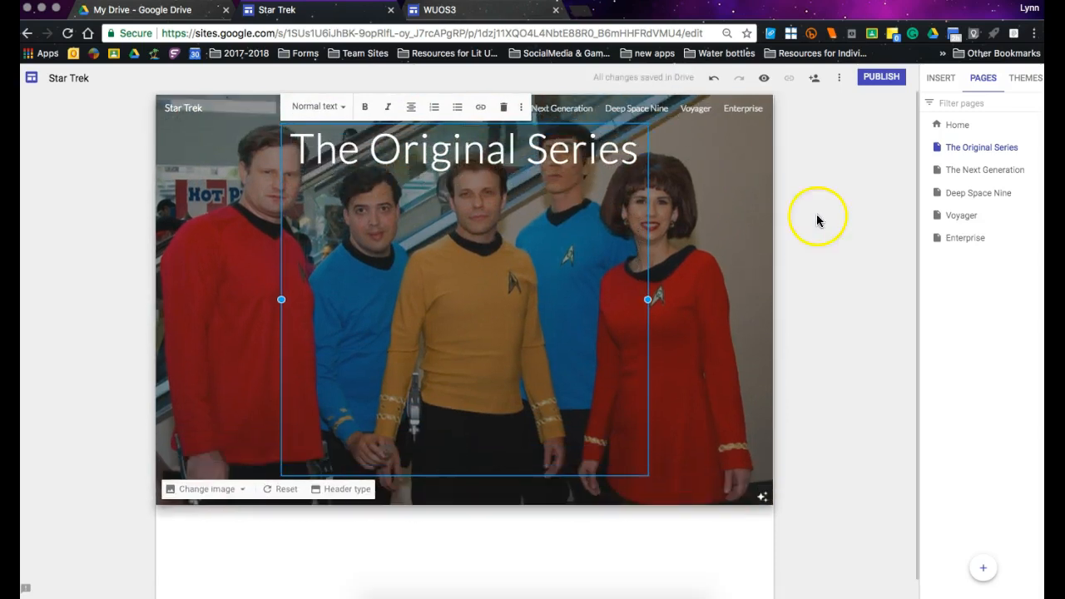
click(732, 259)
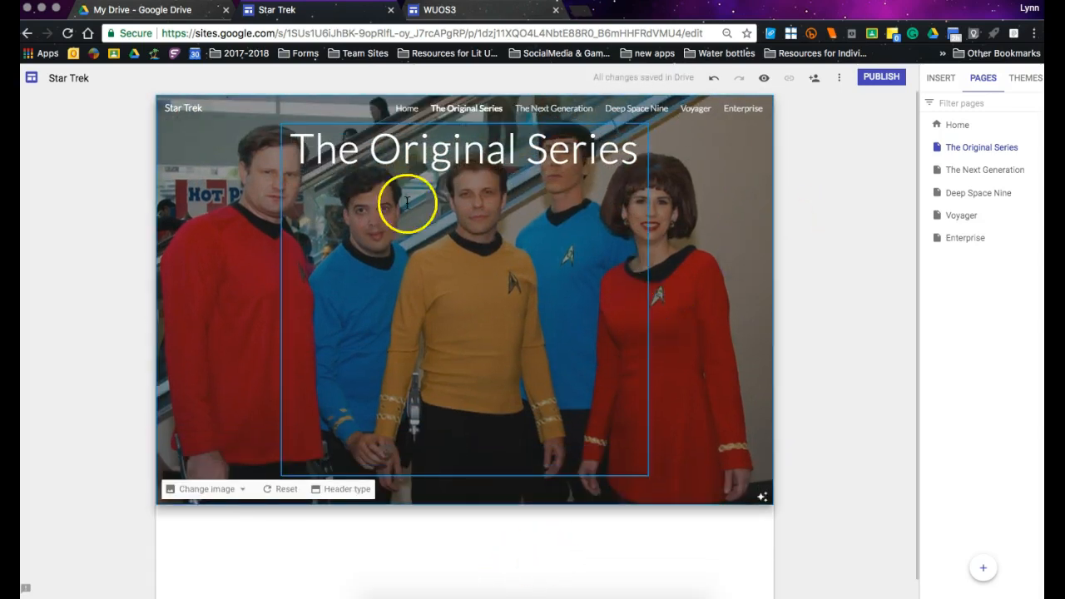
Replace the header image with the second "Star Trek the original series" search result, the crew on the ship's bridge.
click(218, 488)
click(210, 535)
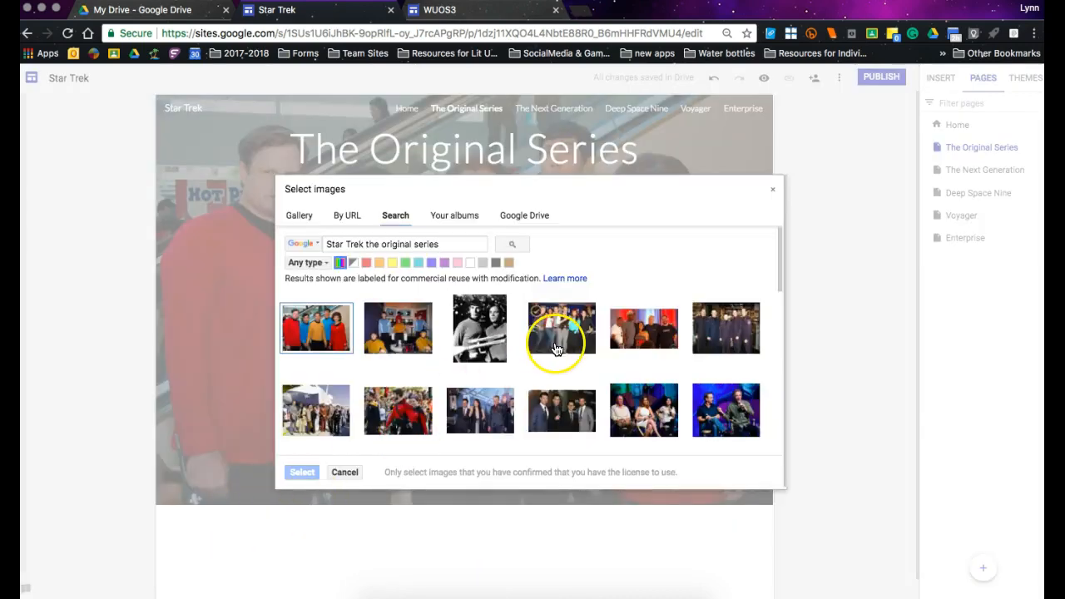
scroll(603, 398, down, 5)
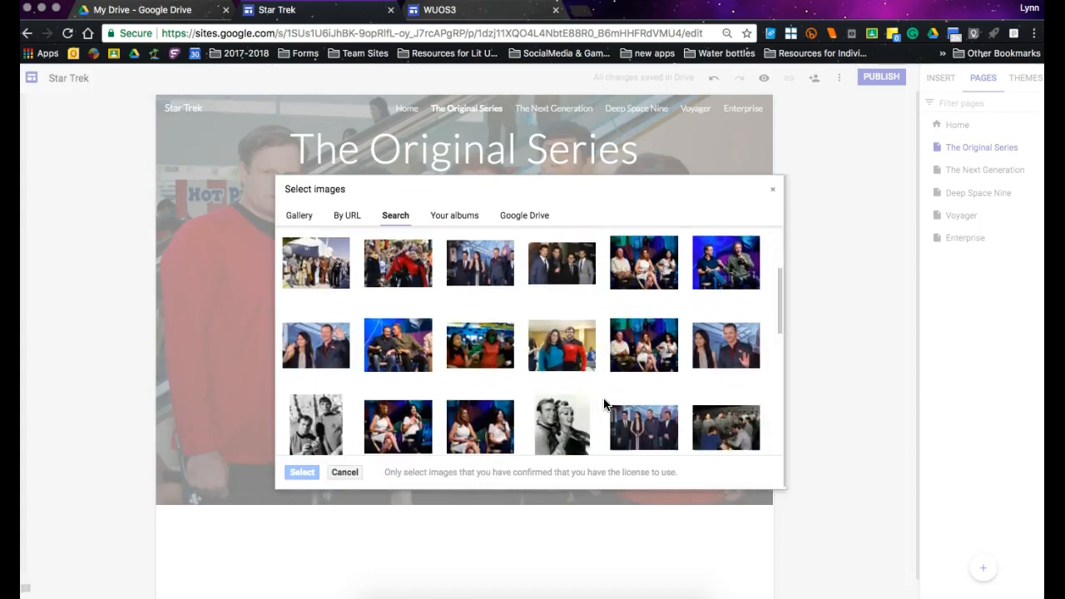
scroll(604, 403, down, 5)
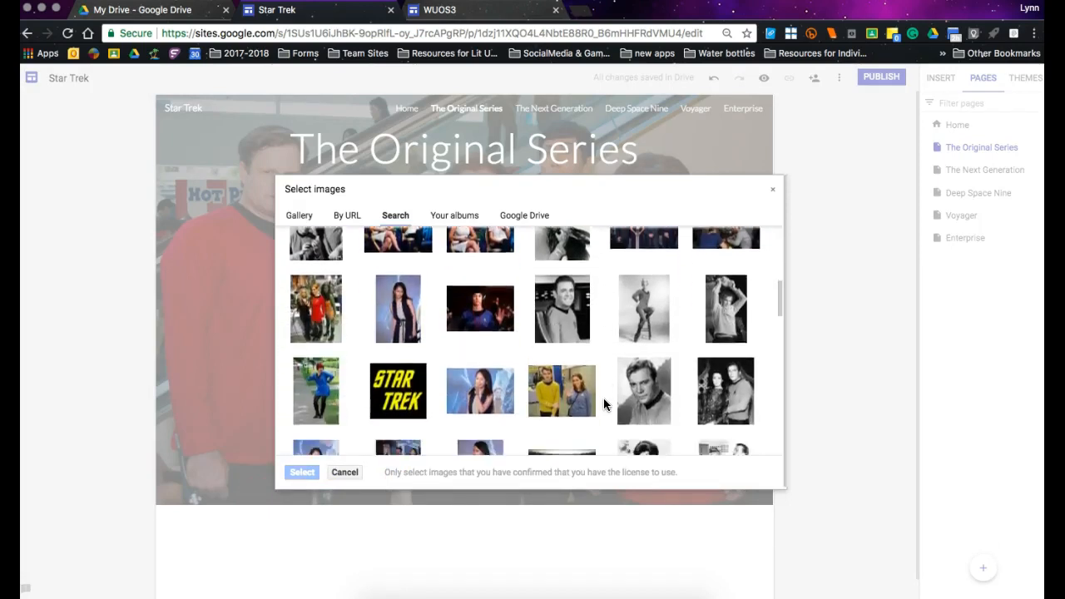
scroll(603, 398, up, 10)
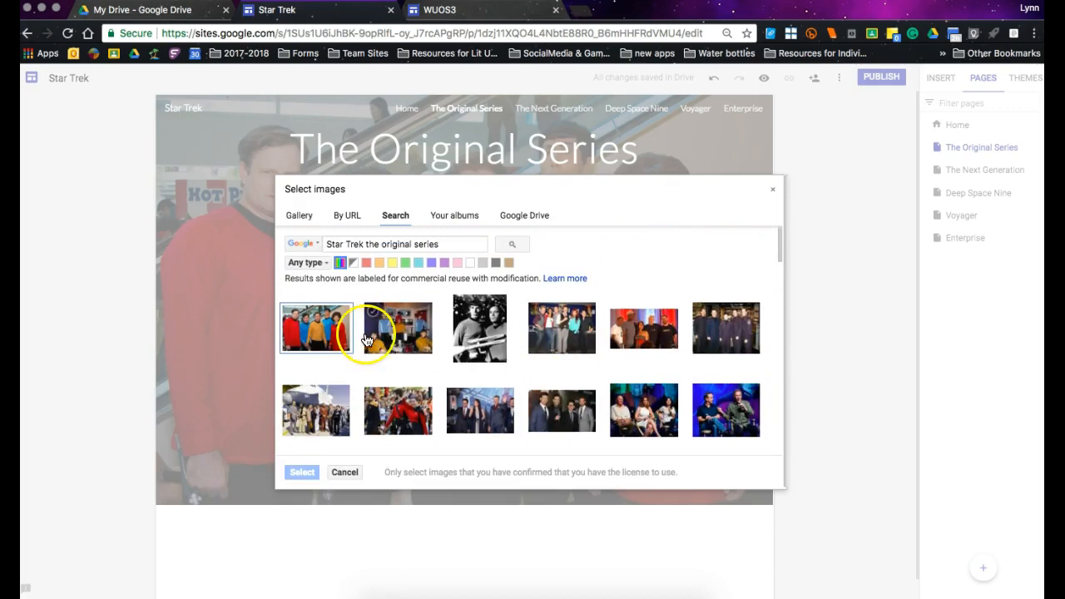
click(414, 338)
click(308, 471)
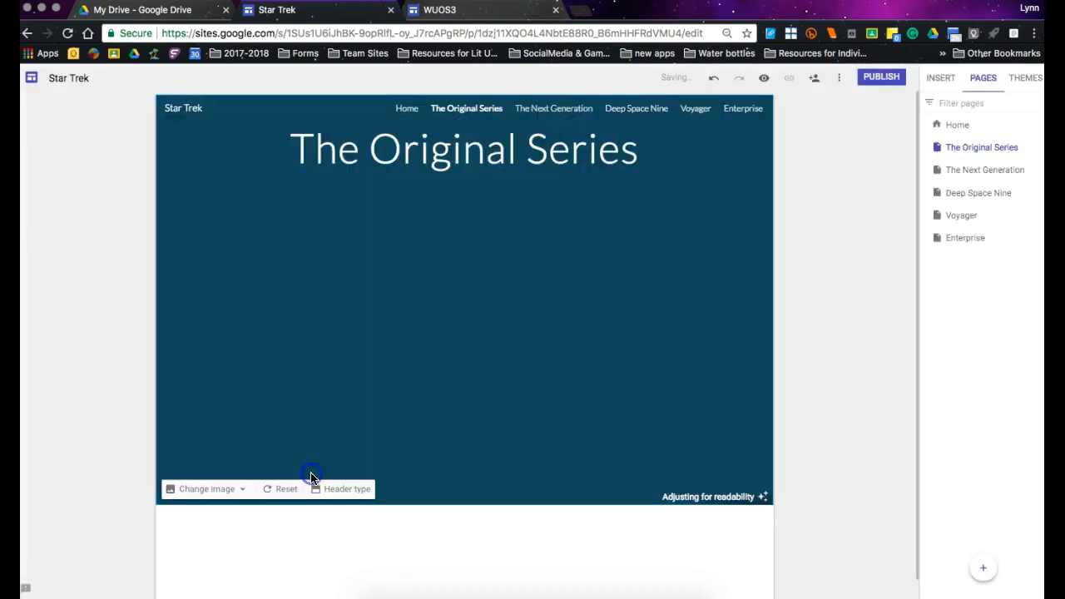
Delete the surplus blank lines below the "The Original Series" title to shorten the banner.
click(466, 433)
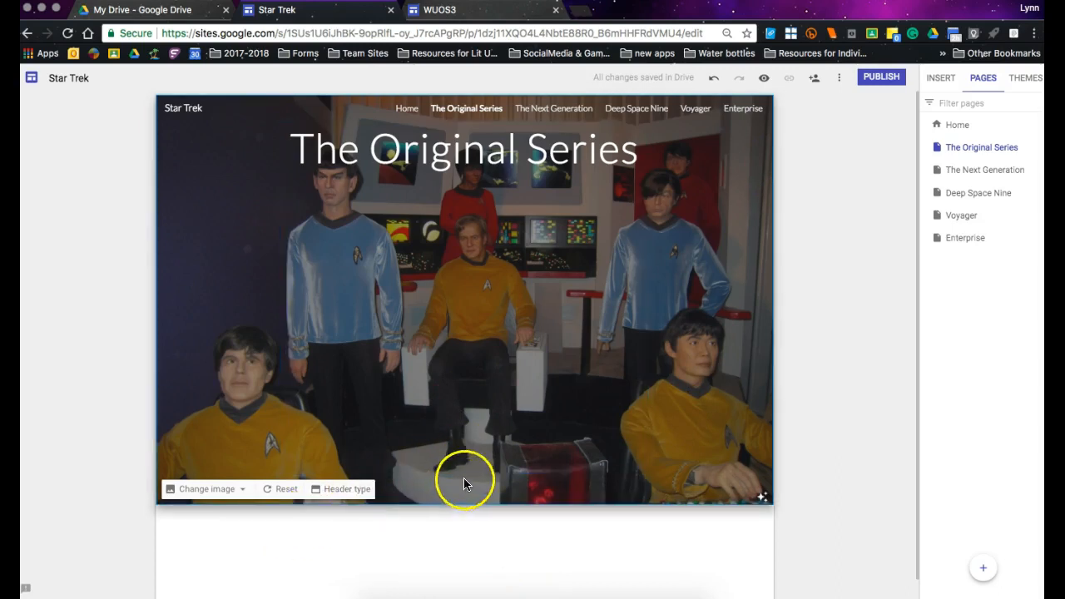
click(475, 442)
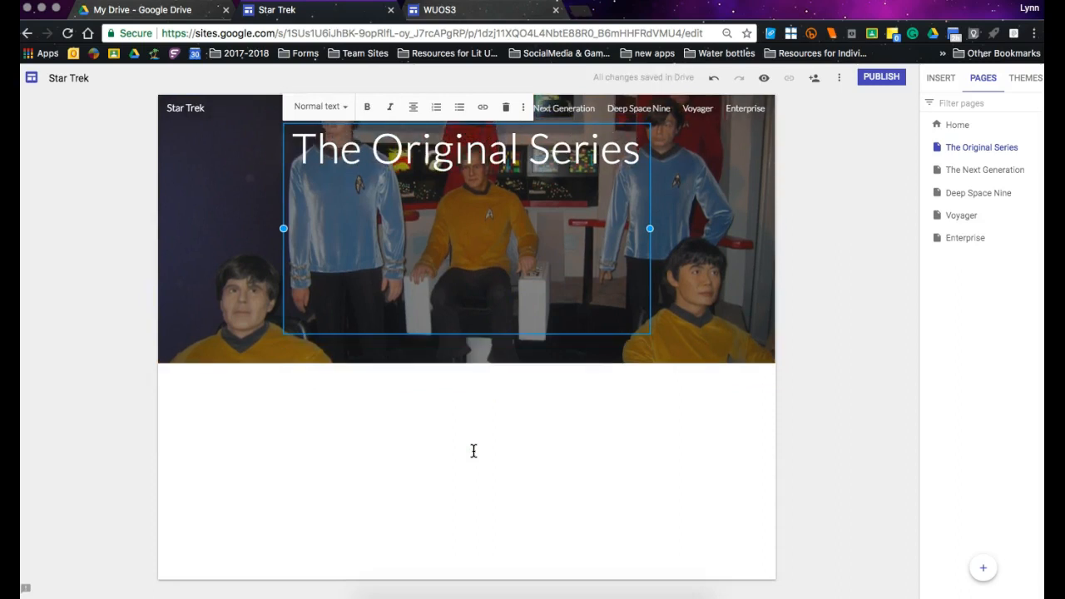
key(BackSpace)
click(608, 463)
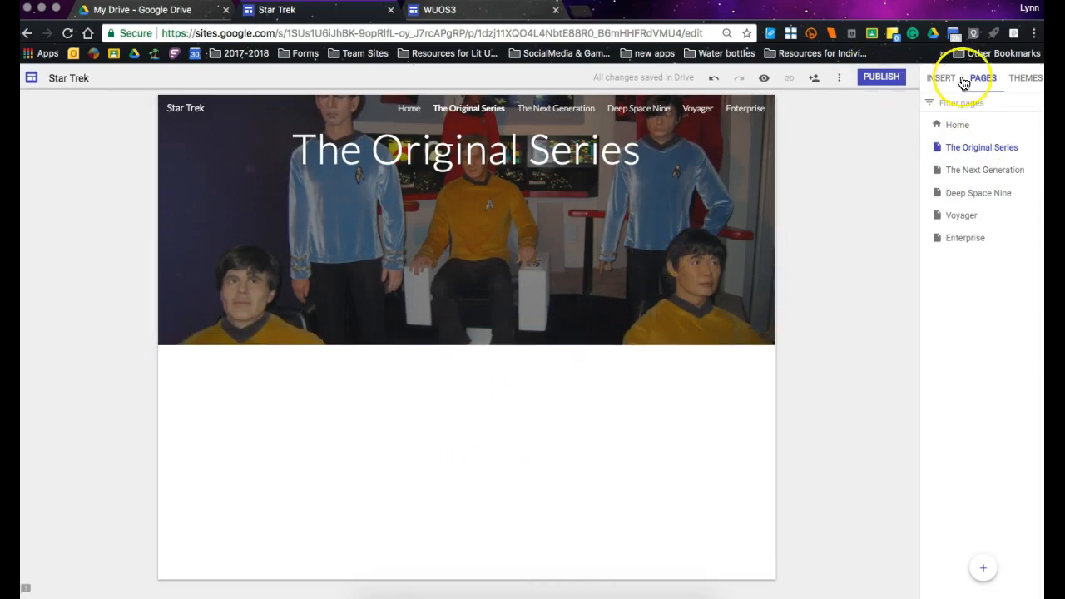
Try the Classic and Heavy font styles on the Simple theme.
click(1030, 79)
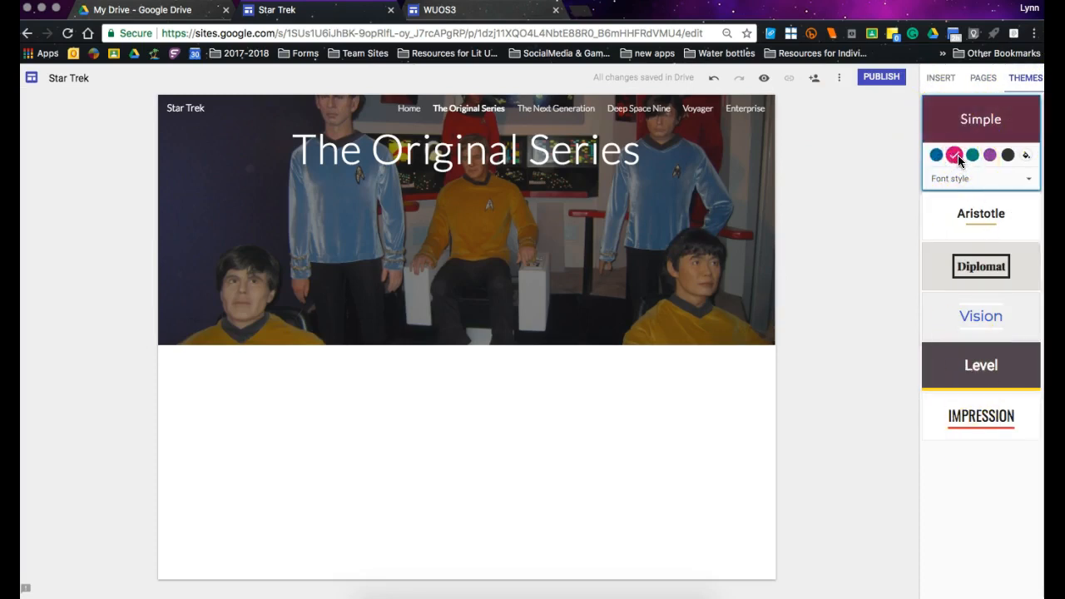
click(976, 182)
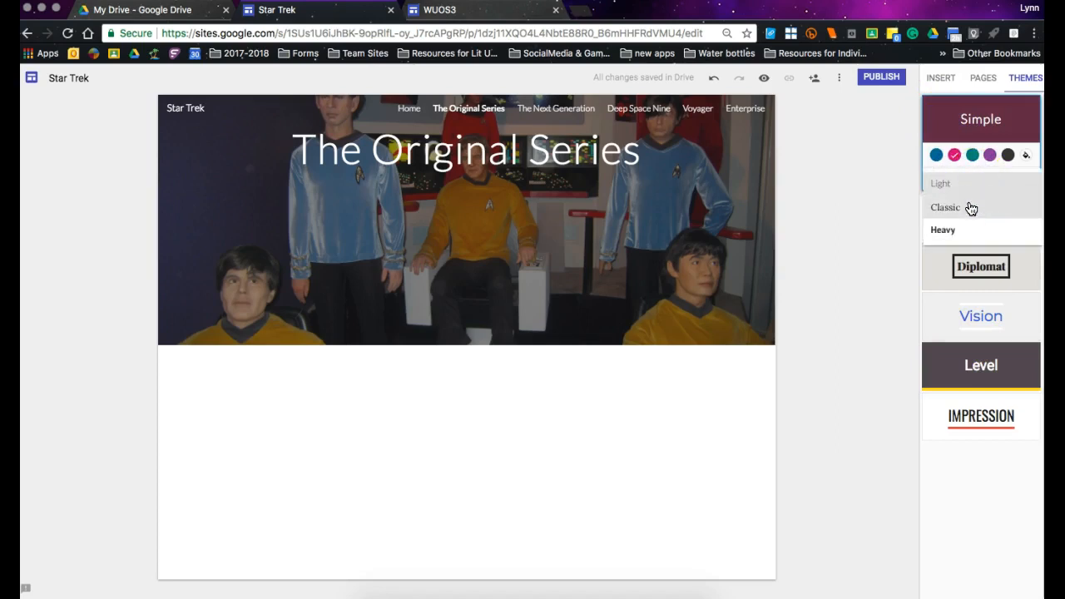
click(968, 206)
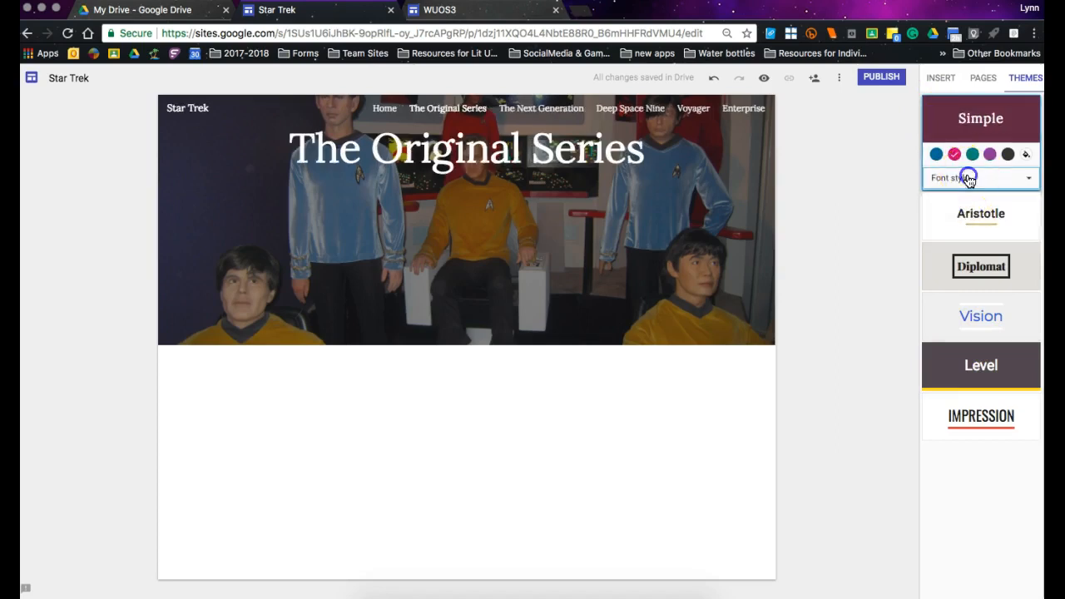
click(963, 177)
click(965, 233)
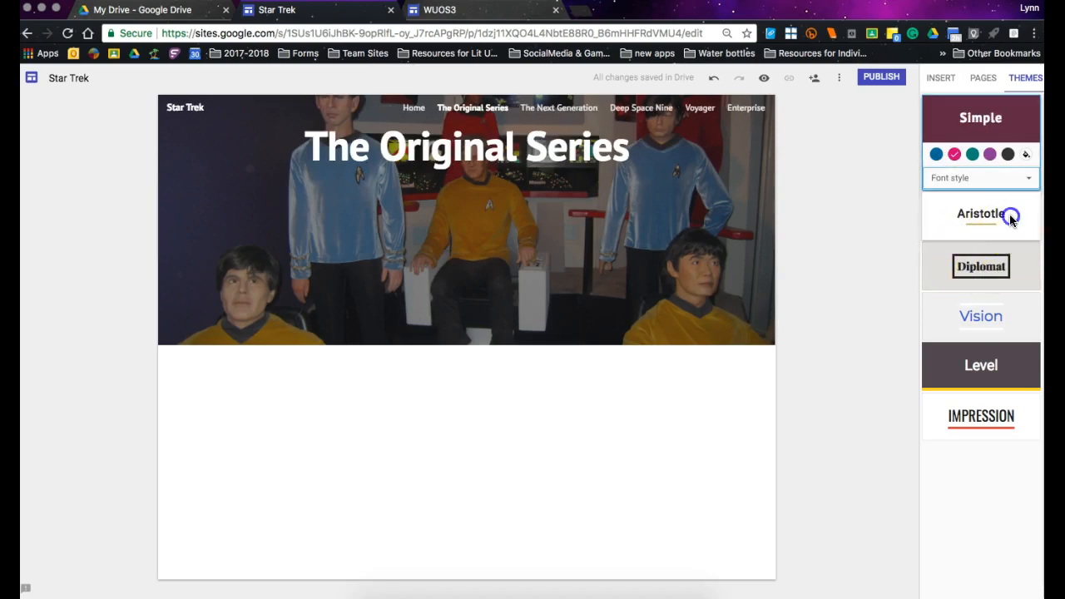
Try the Aristotle theme with the Classic font style and teal colour, and the Diplomat theme.
click(1010, 214)
click(962, 231)
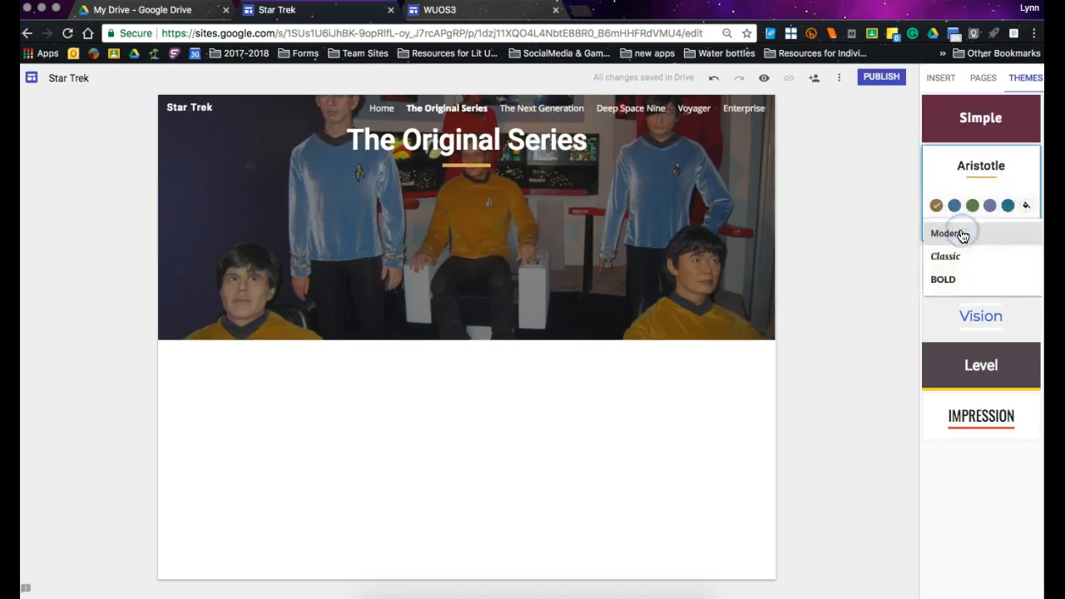
click(960, 257)
click(968, 234)
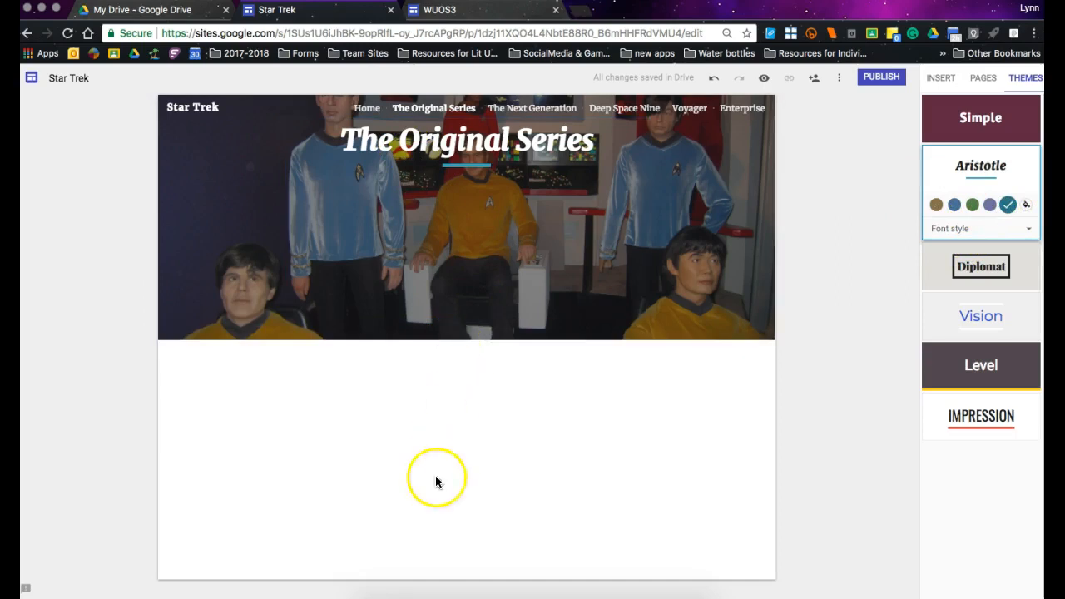
click(1024, 265)
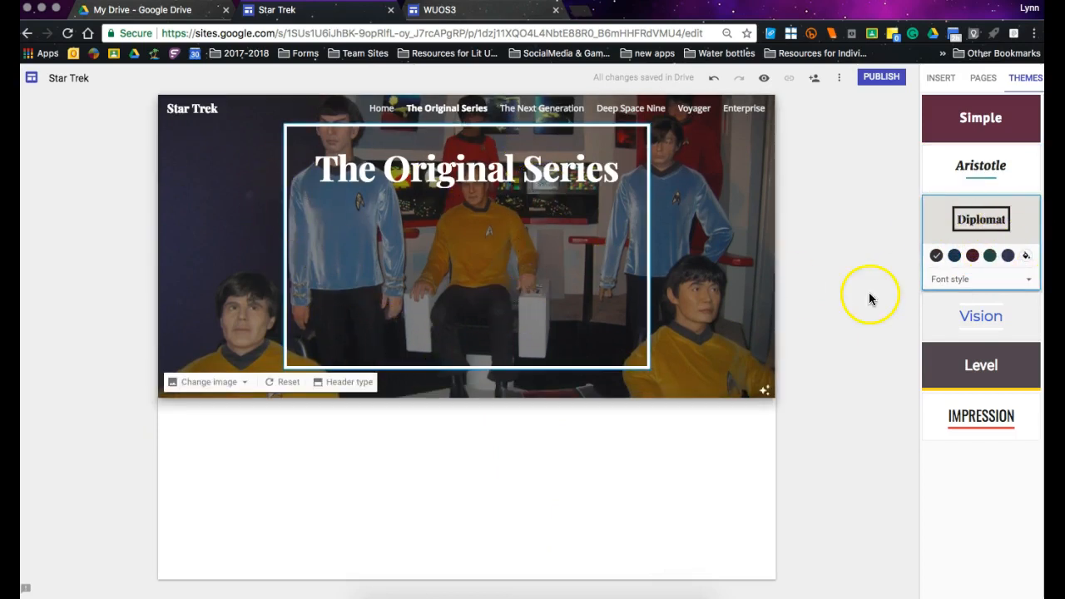
Try the Vision theme in purple with the Modern and Classic font styles.
click(1011, 330)
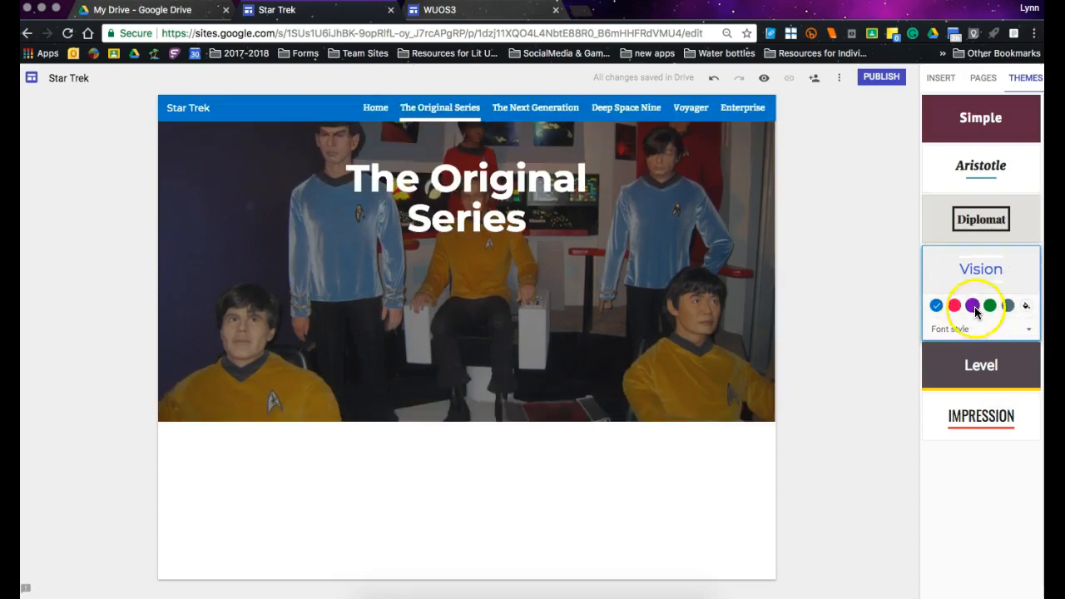
click(971, 305)
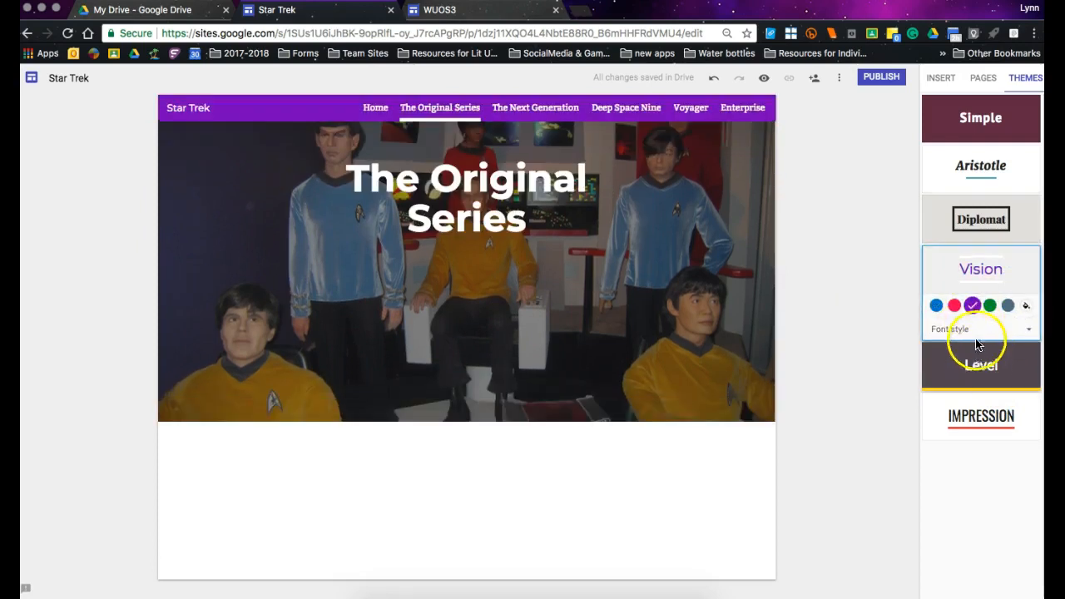
click(982, 328)
click(977, 364)
click(970, 329)
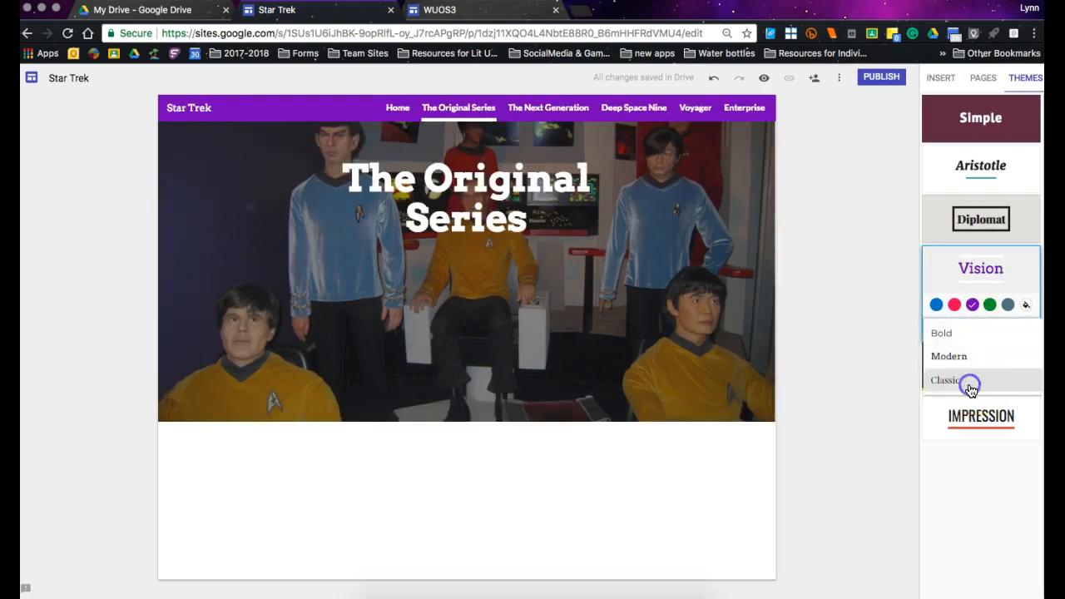
click(972, 379)
Apply the Level theme in yellow with the Narrow font style, trying the pink colour and Slab font first.
click(982, 381)
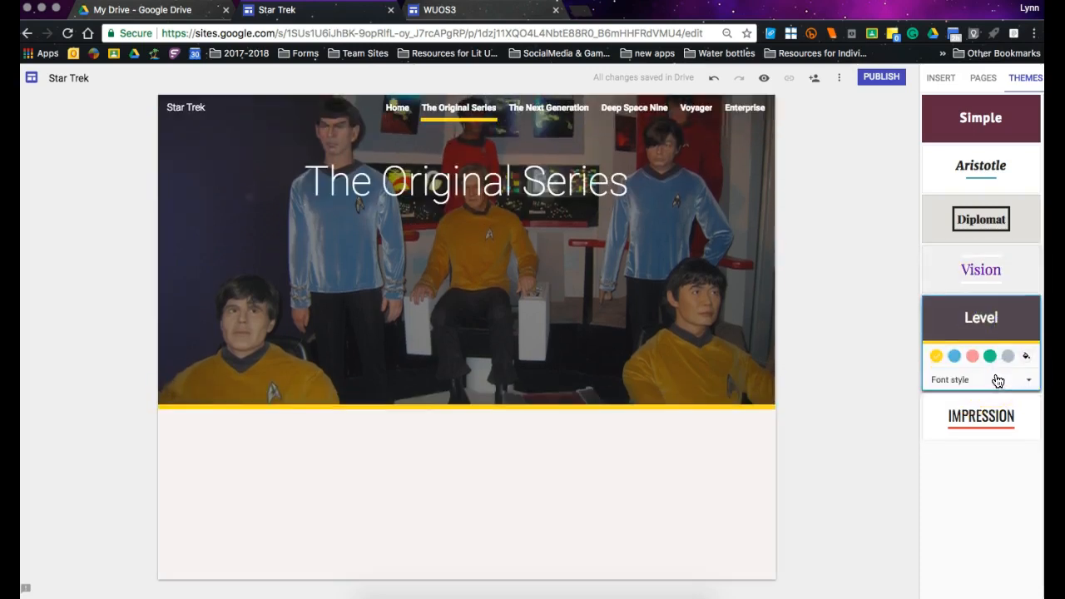
click(972, 358)
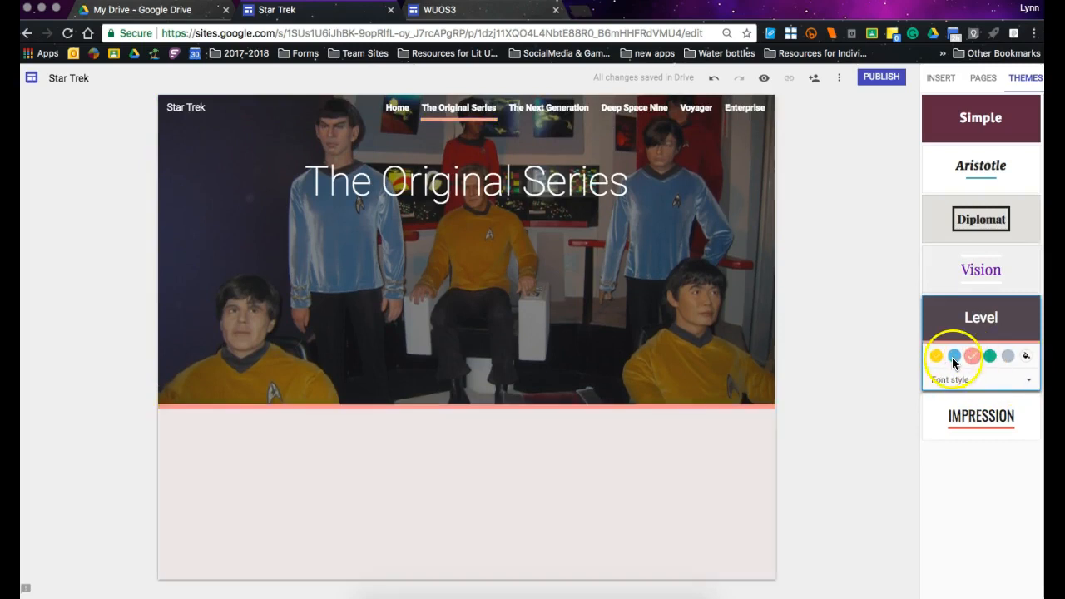
click(936, 356)
click(936, 380)
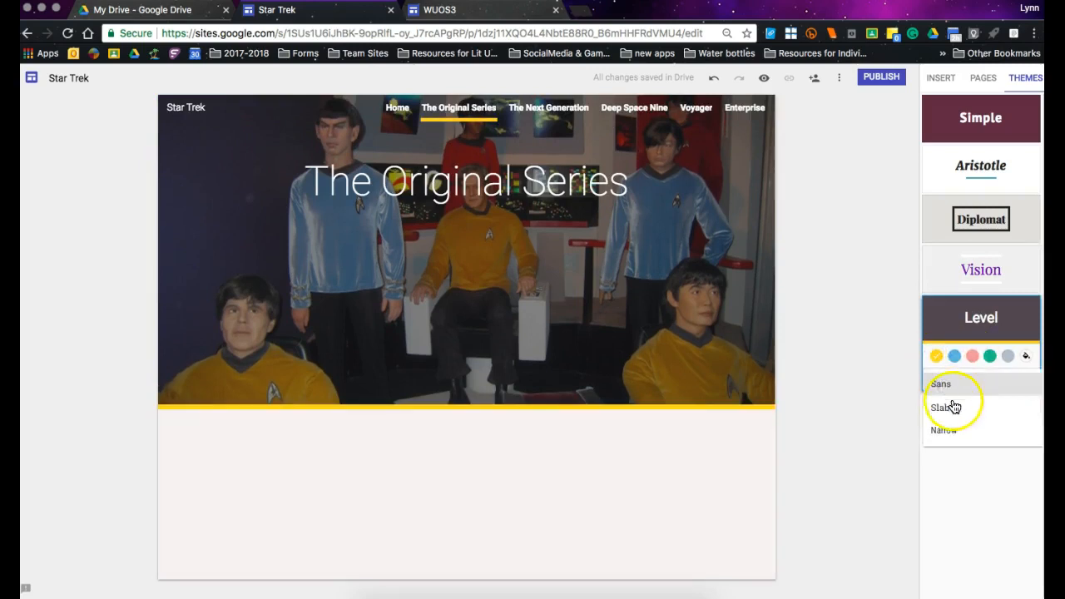
click(953, 407)
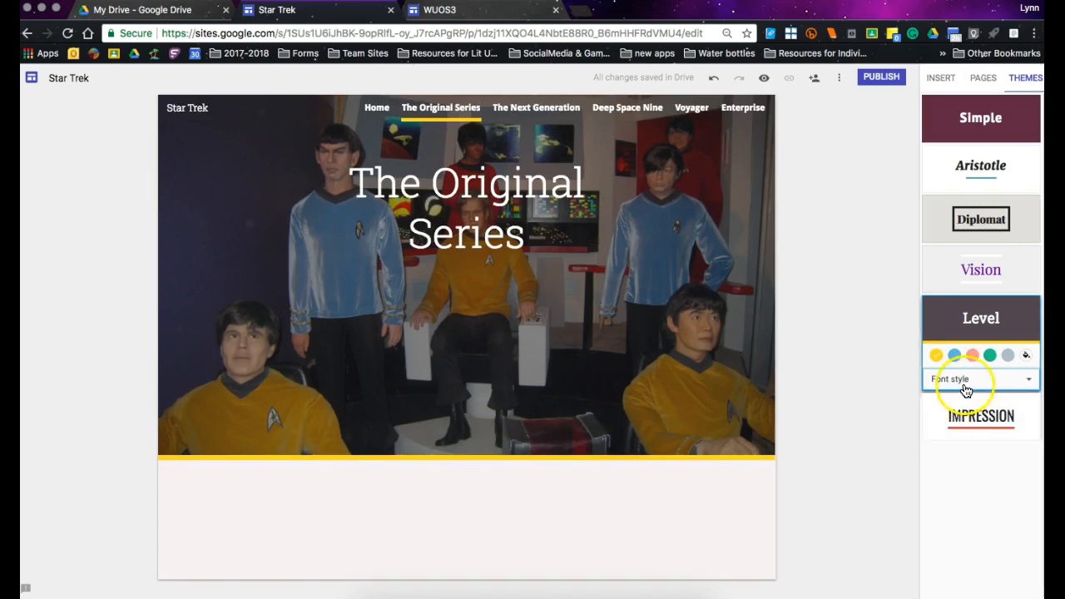
click(956, 380)
click(965, 432)
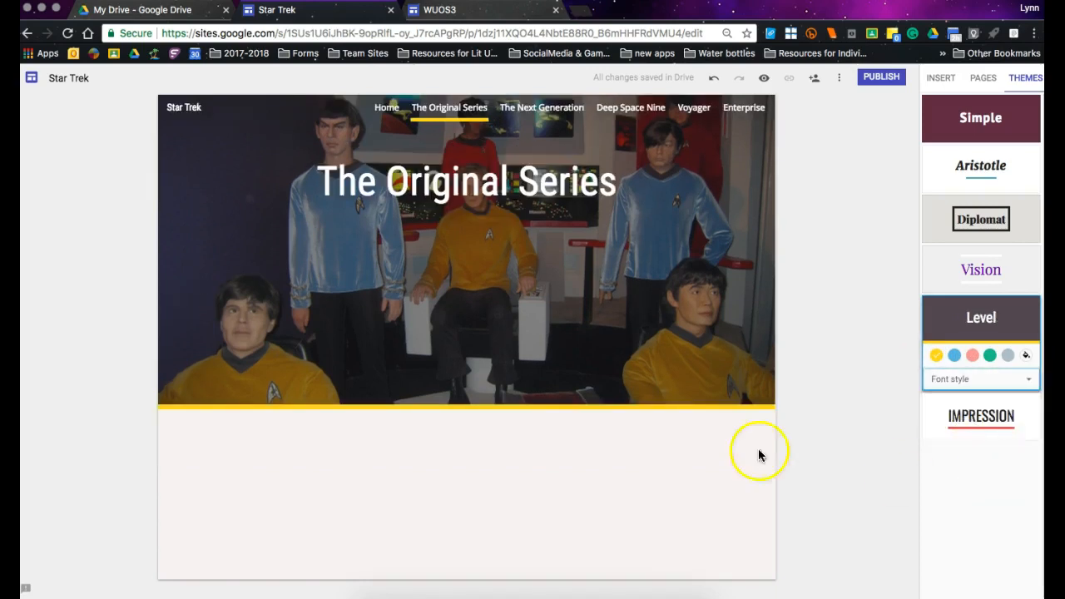
Open the options for inserting content on The Original Series page.
click(680, 470)
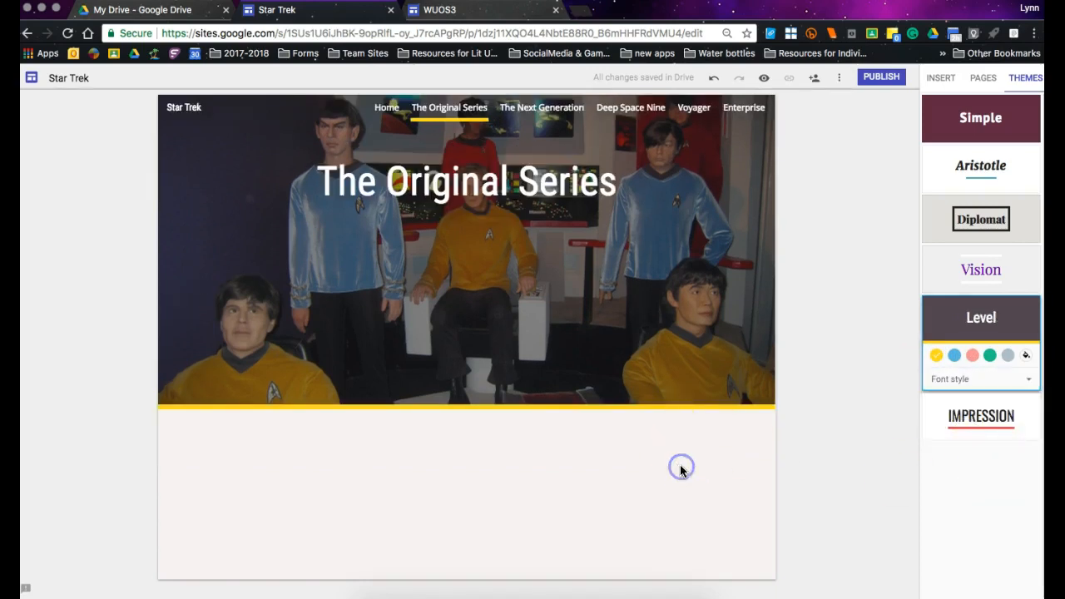
click(943, 80)
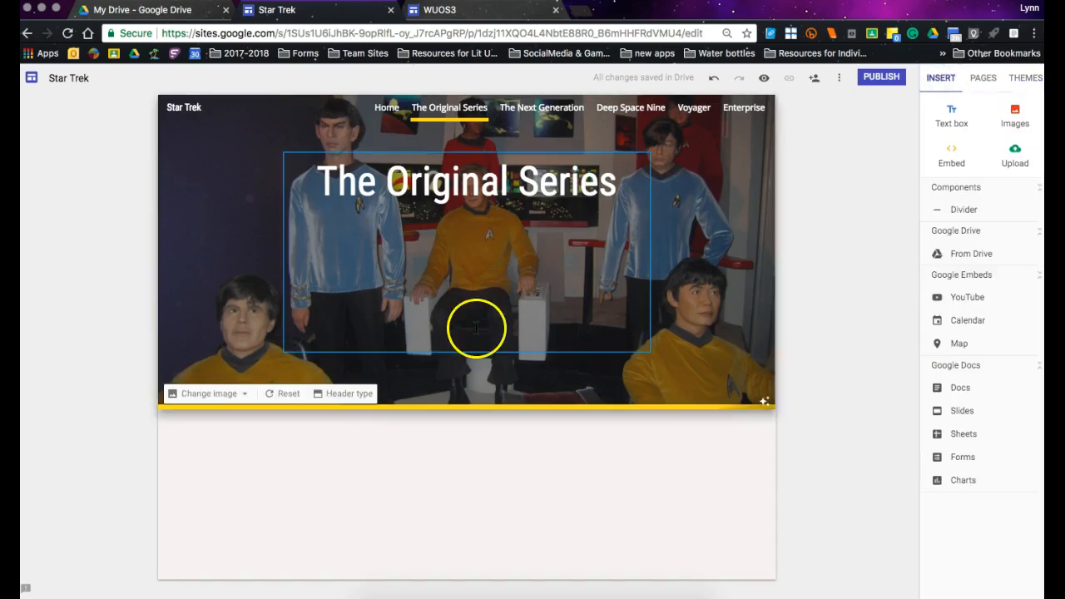
click(644, 461)
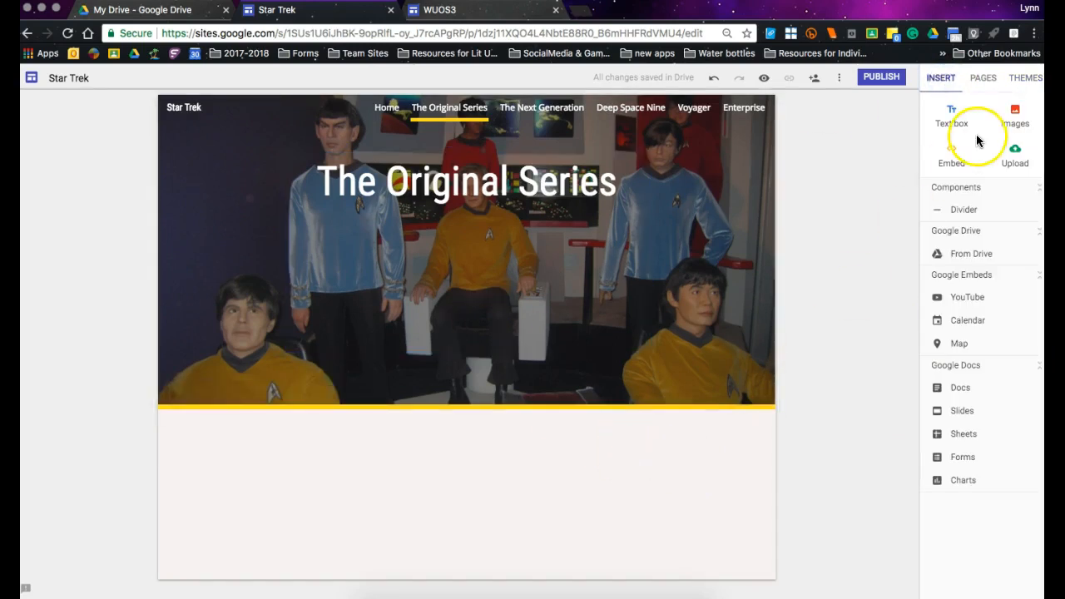
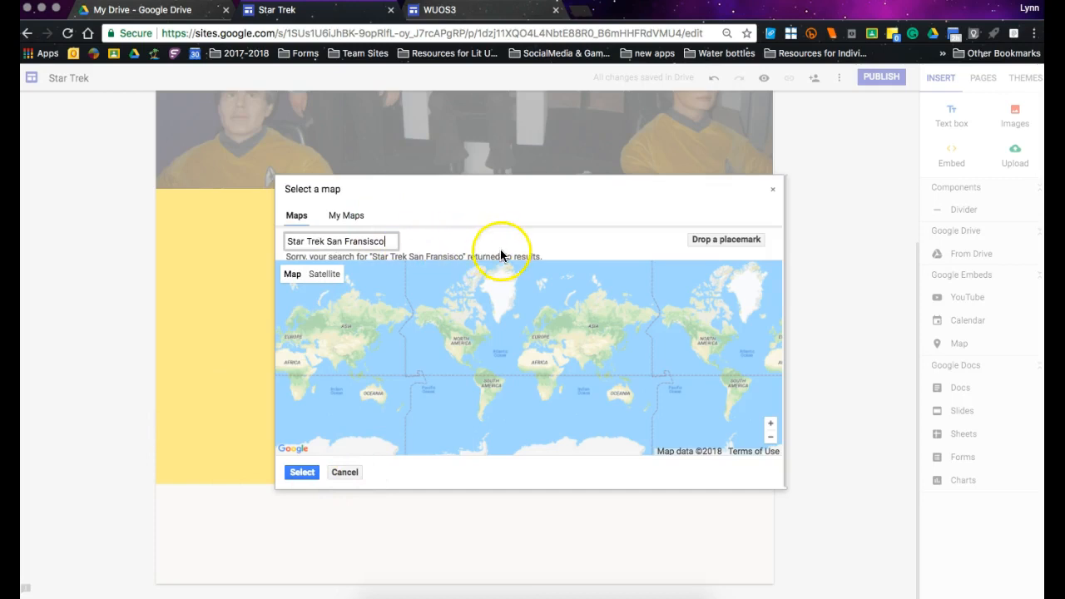
Search the map picker for San Francisco, trying Star Trek HQ first, and insert the map below the intro video.
click(388, 242)
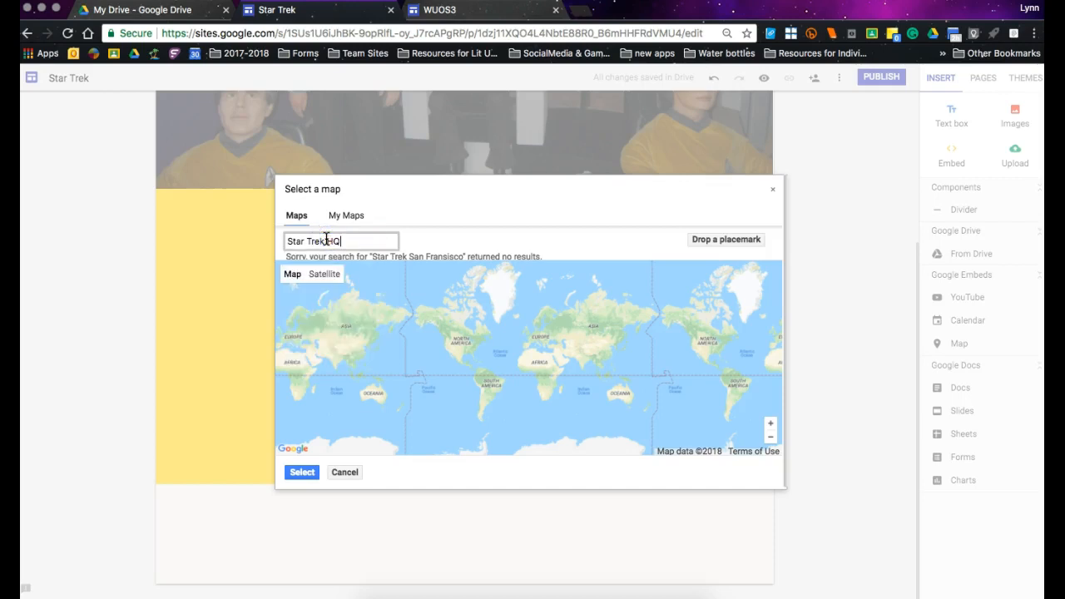
click(348, 243)
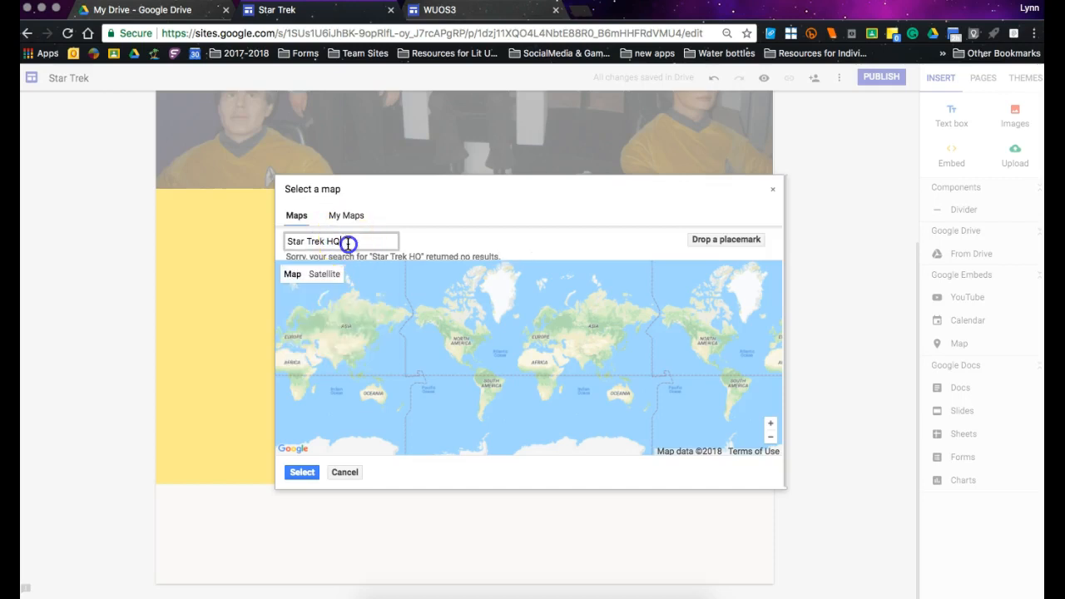
text(San Francisco)
click(303, 472)
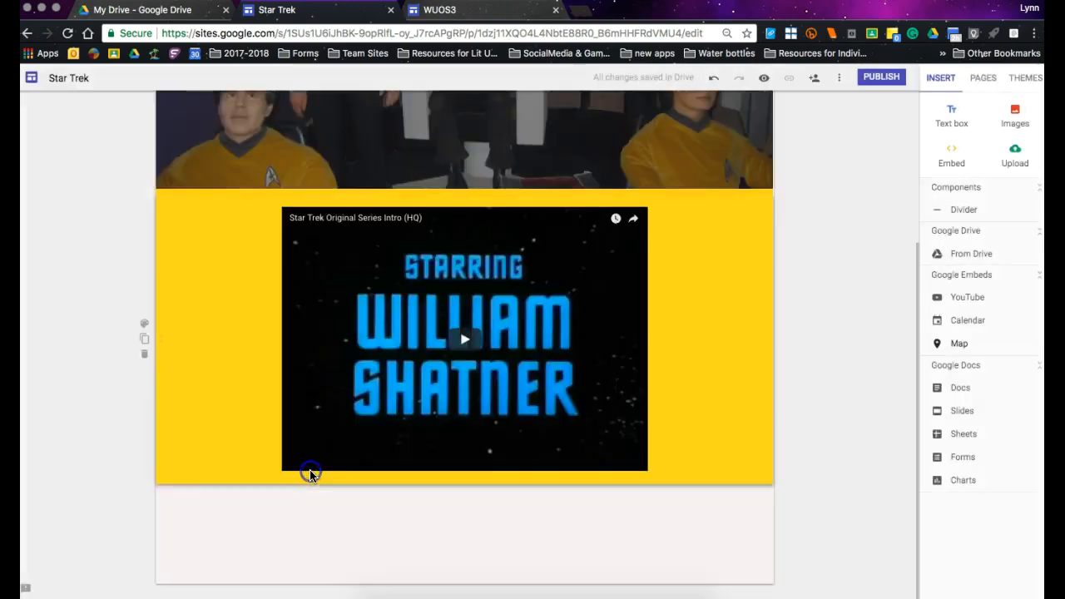
Search images for "Star Trek HQ san francisco" and try the large city building photo beside the map, then delete it.
click(630, 394)
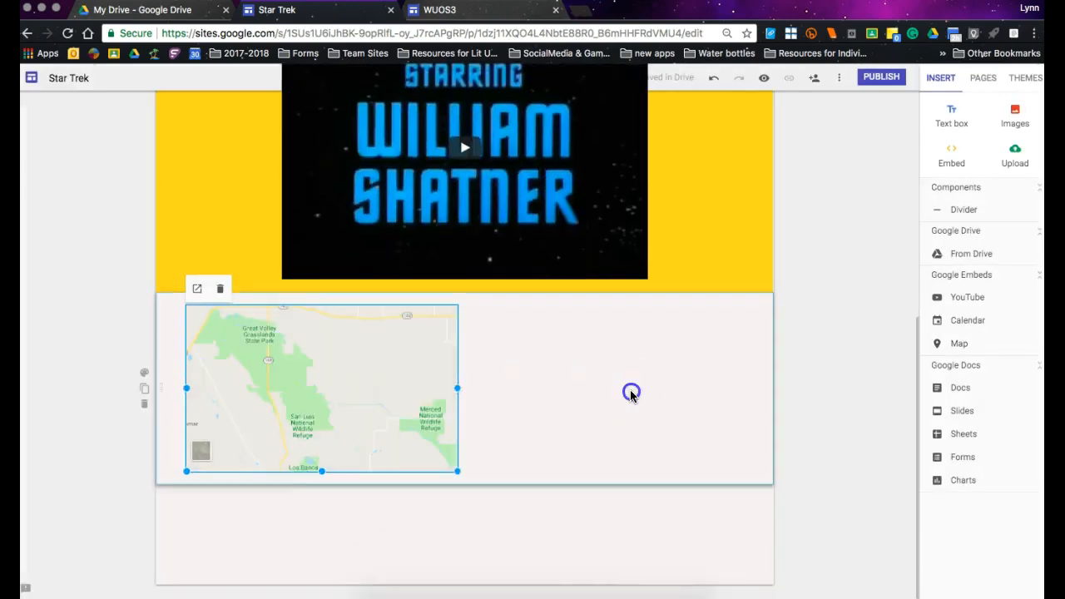
click(1014, 116)
click(396, 245)
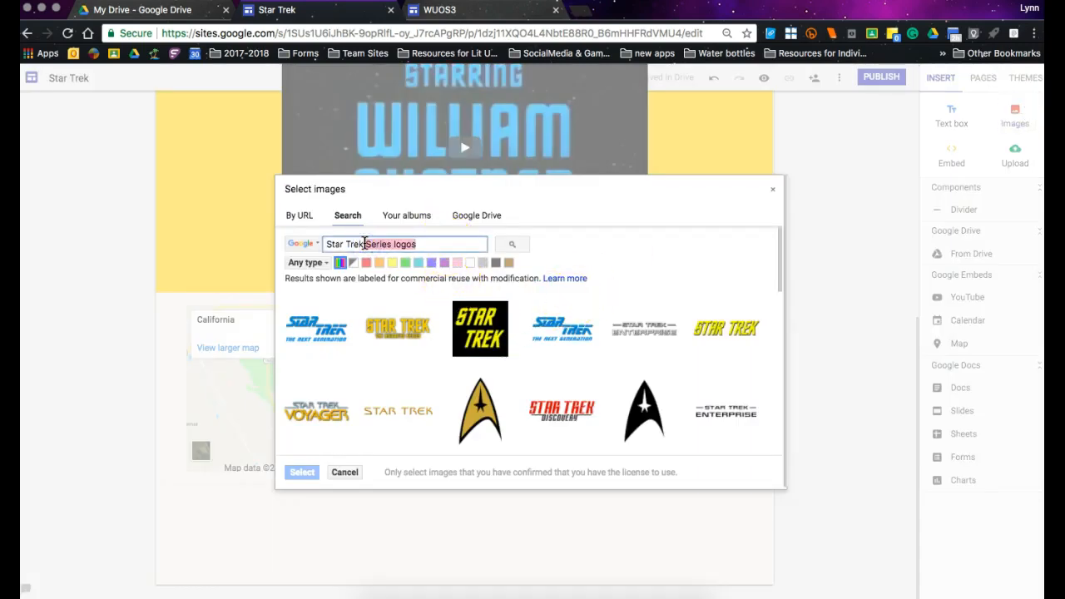
text(Q san franciscon)
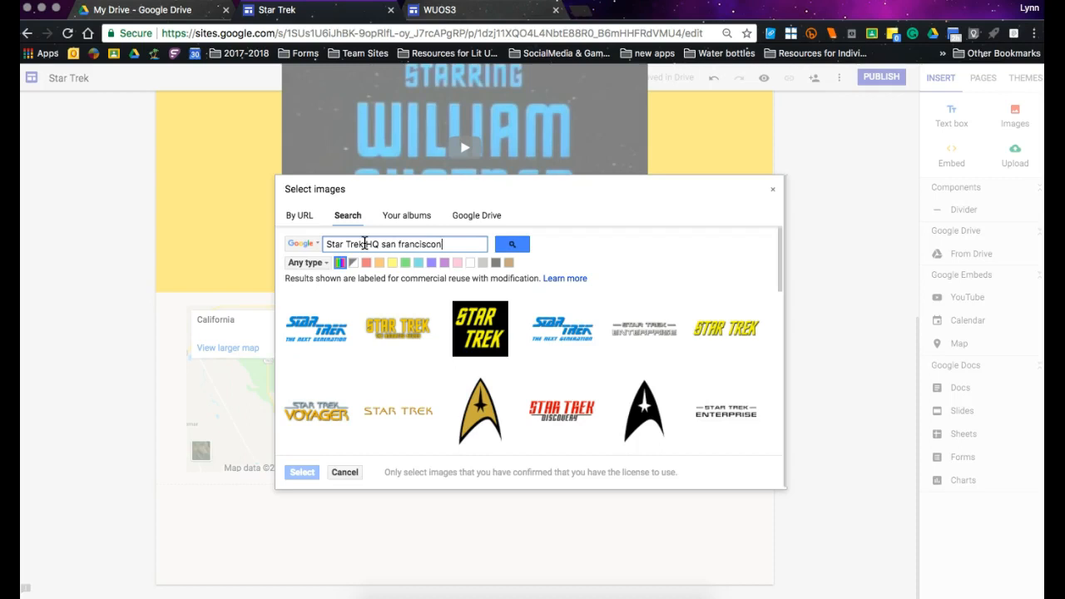
key(BackSpace)
key(Return)
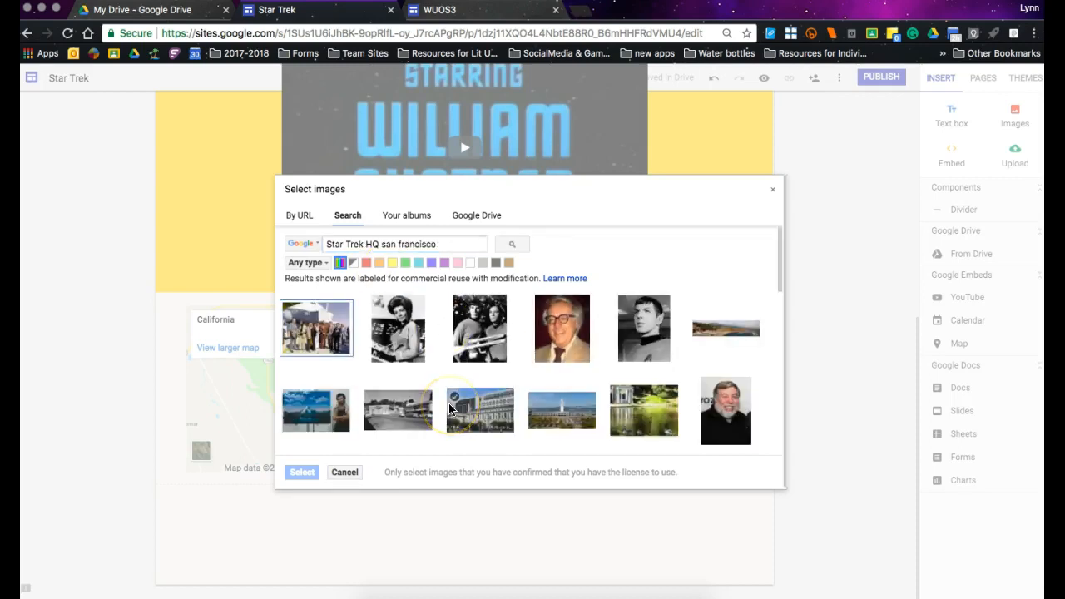
scroll(449, 408, down, 3)
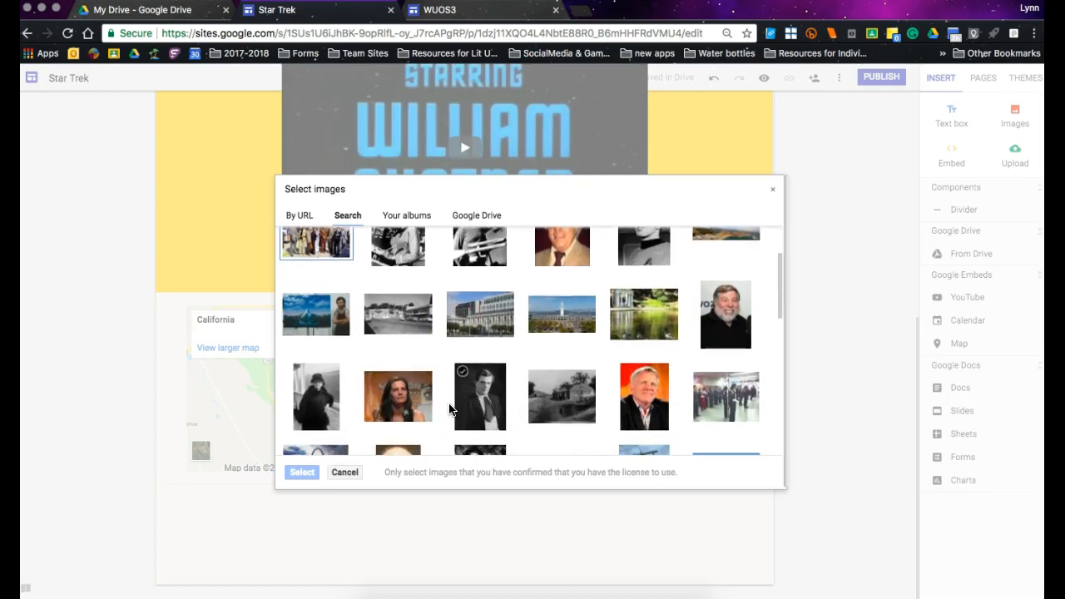
click(476, 302)
click(302, 472)
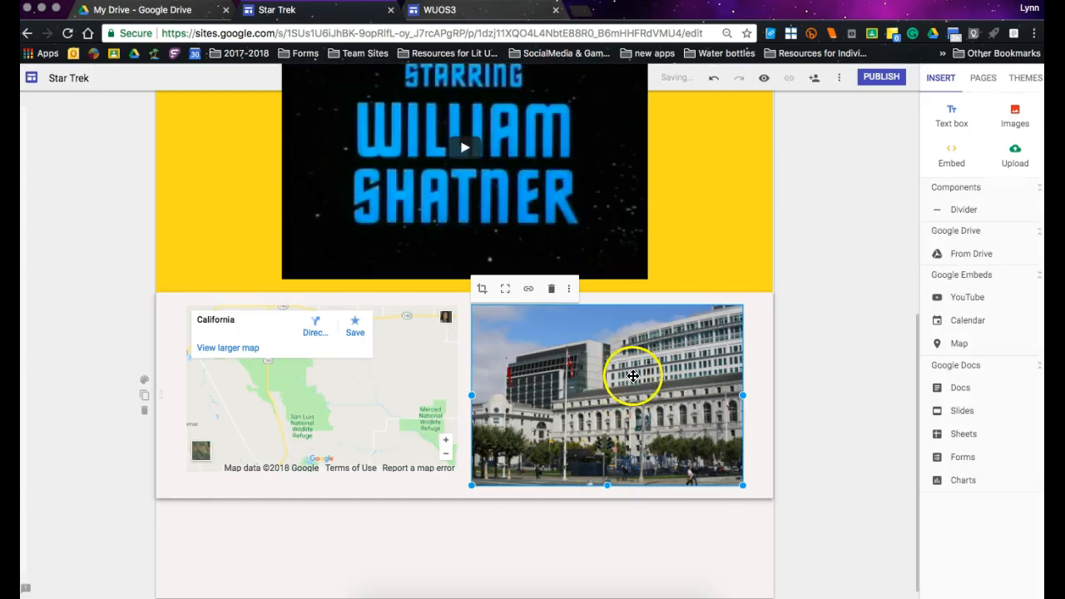
click(550, 289)
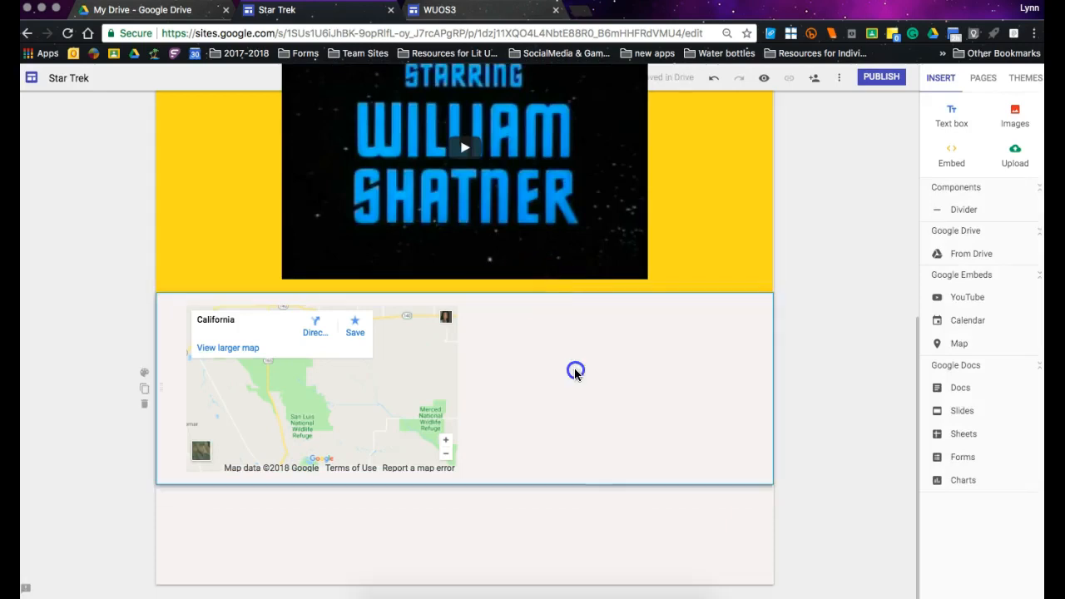
Search the image picker for "Star Trek headquarters san francisco" and look through the results for a picture to accompany the map.
click(1015, 115)
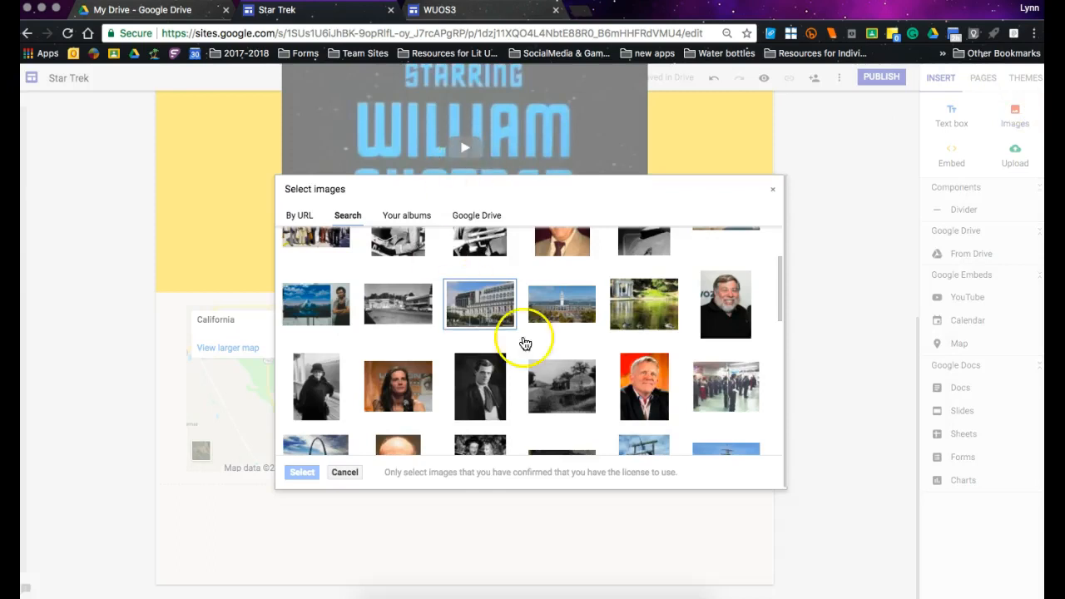
scroll(523, 345, up, 3)
click(373, 244)
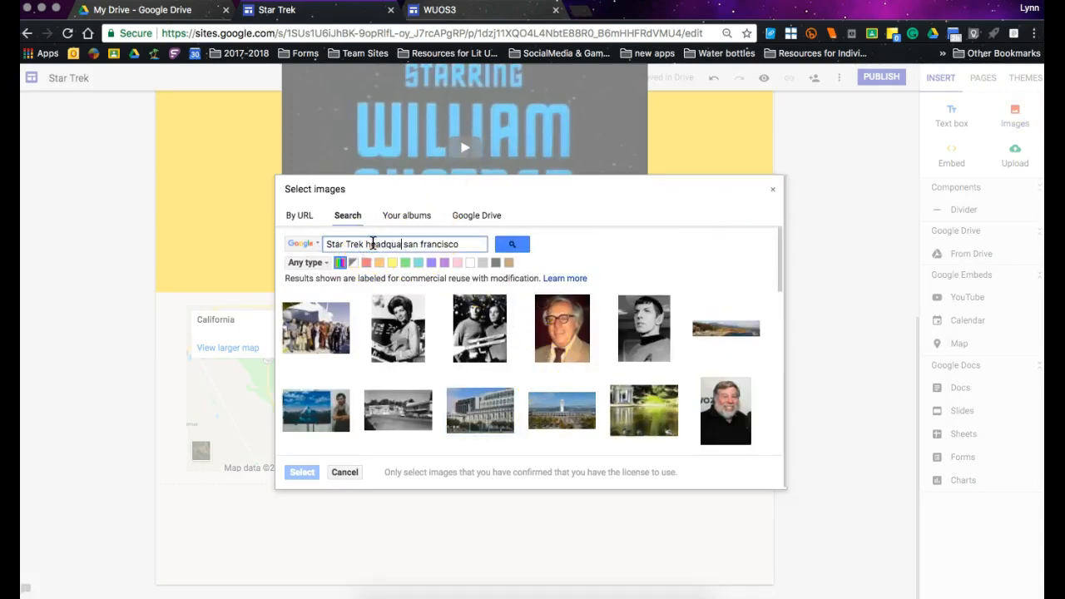
key(Return)
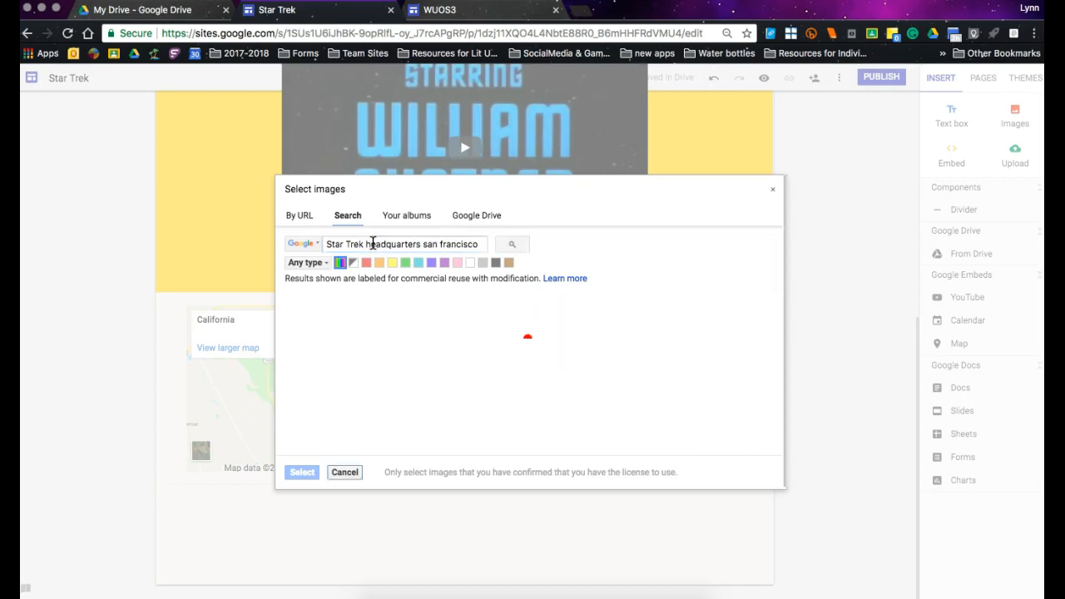
scroll(425, 416, down, 2)
scroll(424, 437, down, 5)
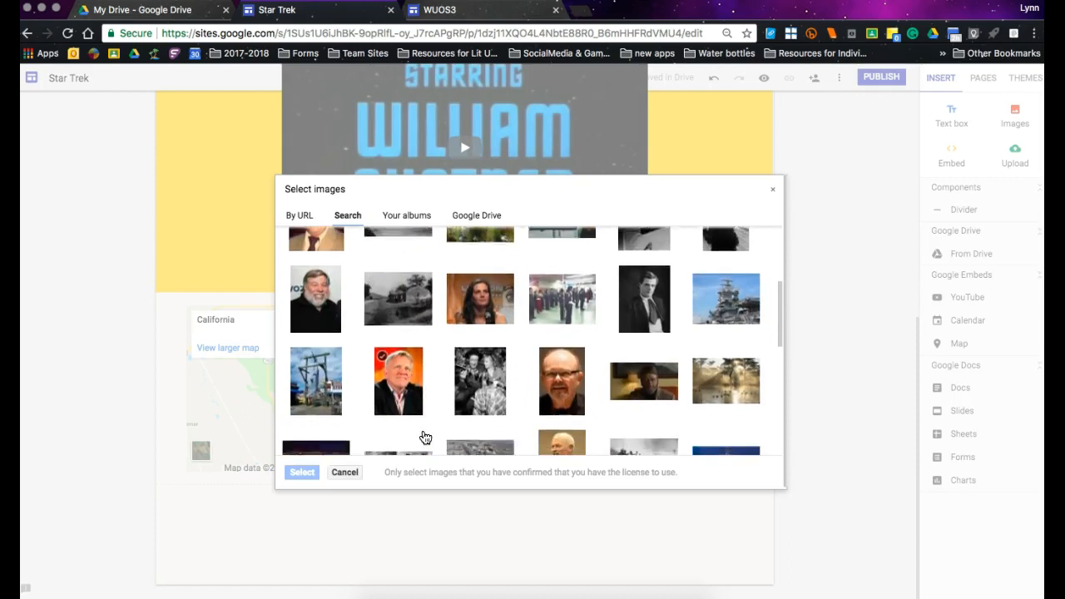
scroll(424, 437, down, 5)
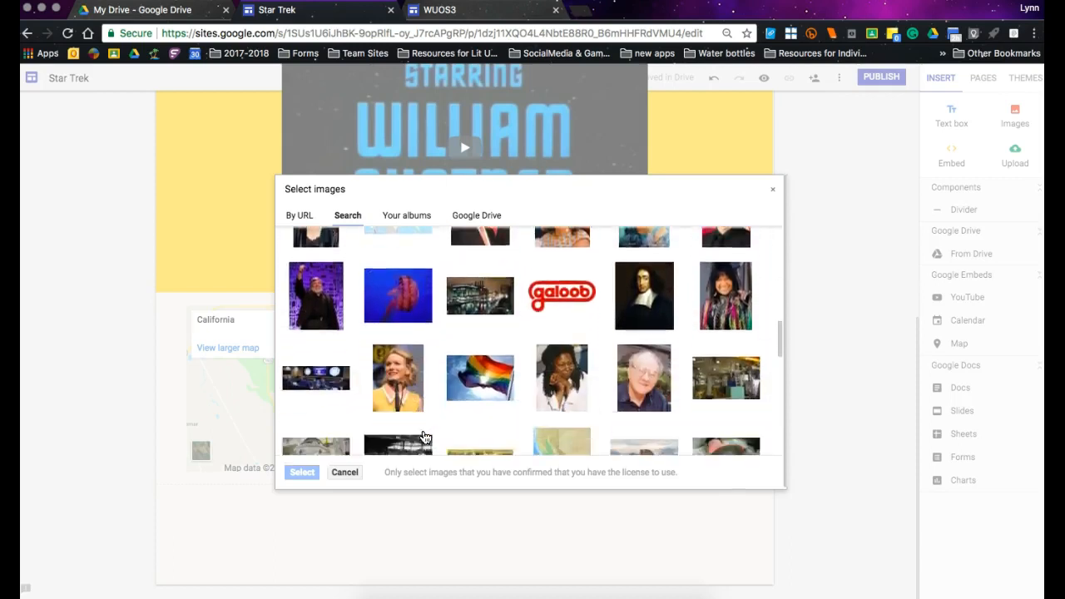
scroll(424, 436, down, 5)
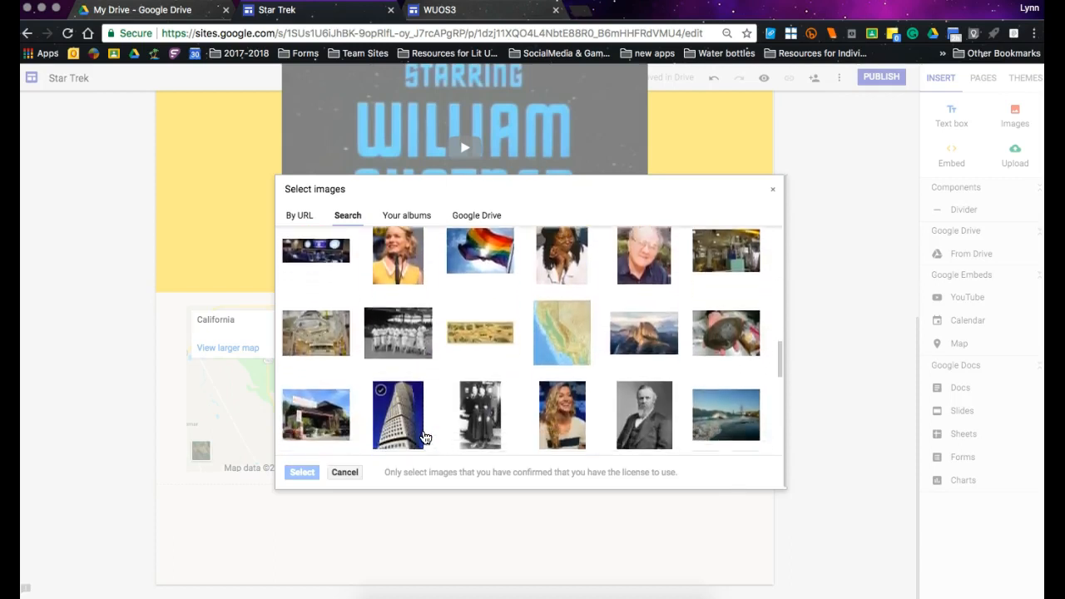
scroll(424, 436, down, 5)
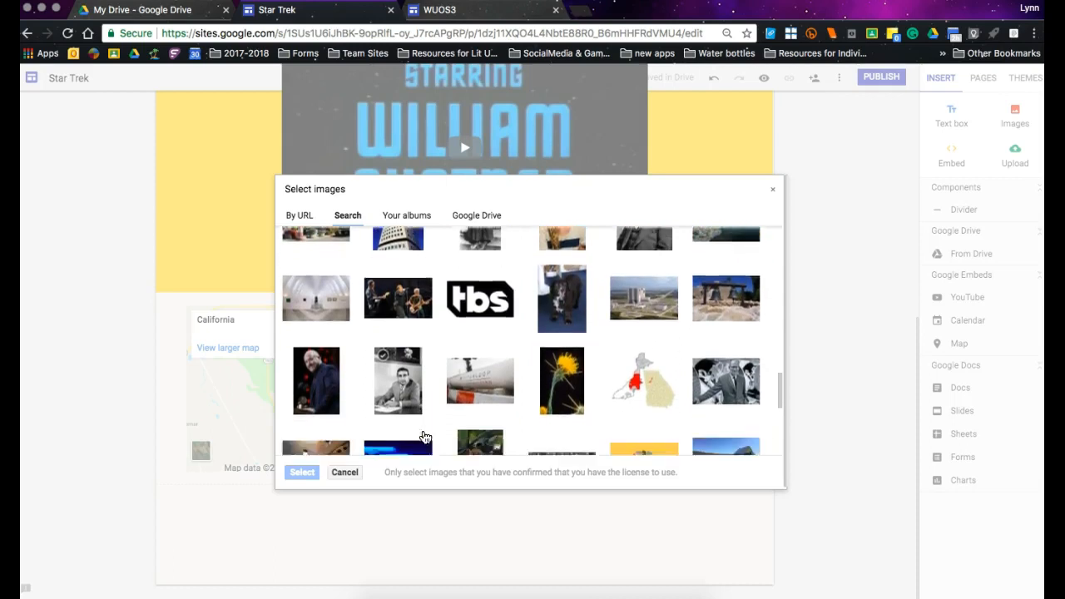
scroll(425, 437, down, 3)
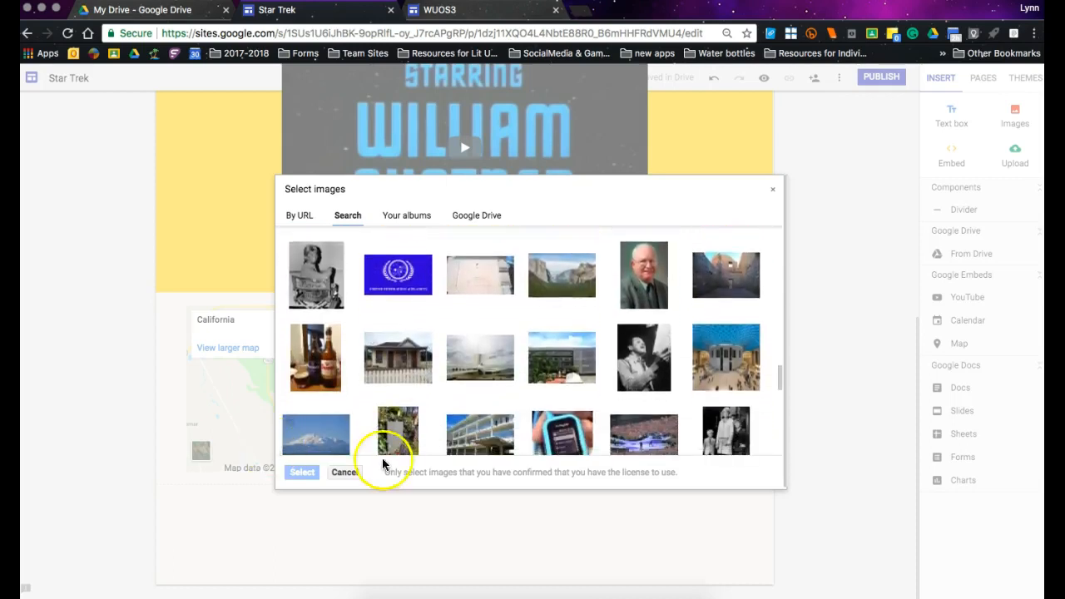
click(345, 472)
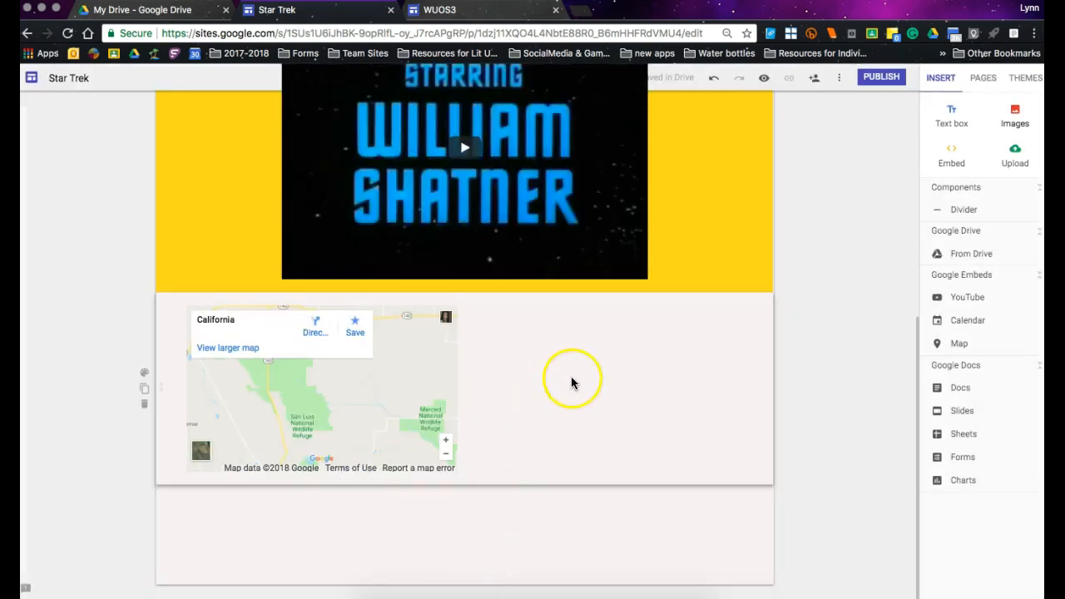
Search Google Images for "star trek headquarters" in a new browser tab.
click(584, 16)
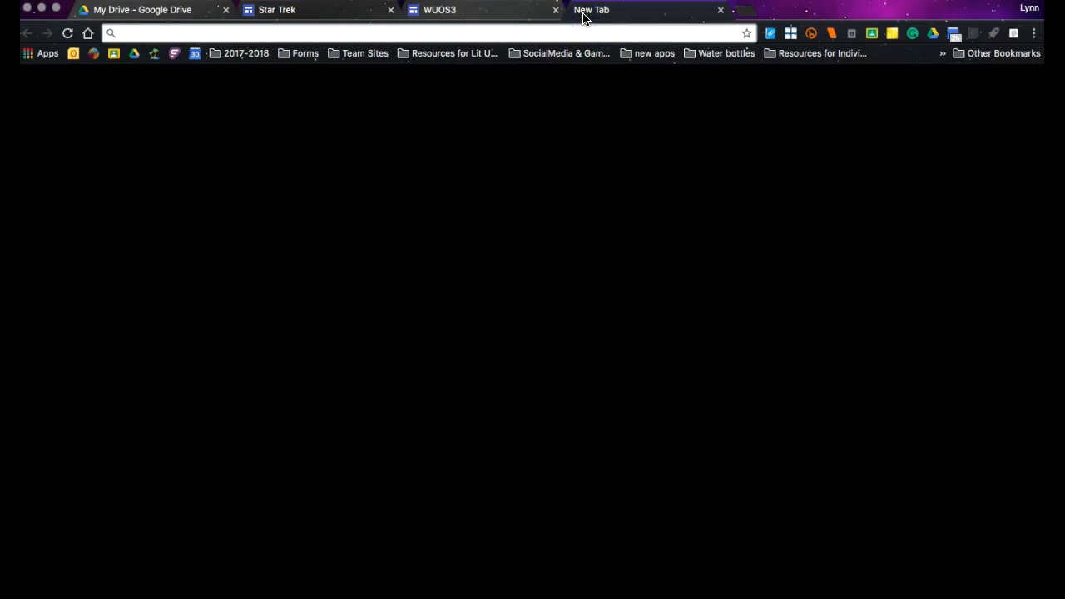
text(st)
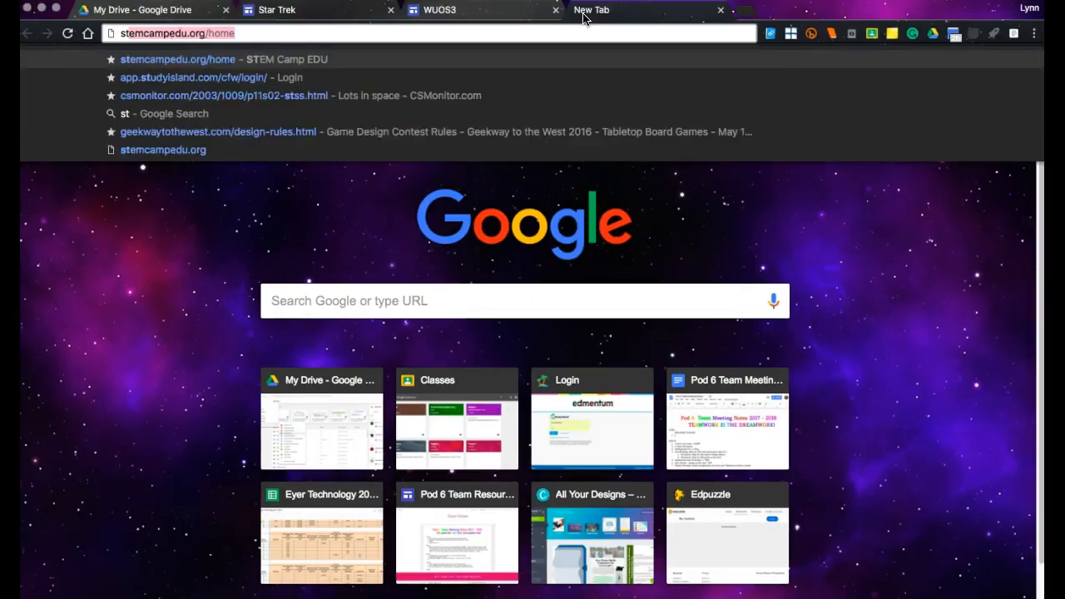
text(ar trek headquar)
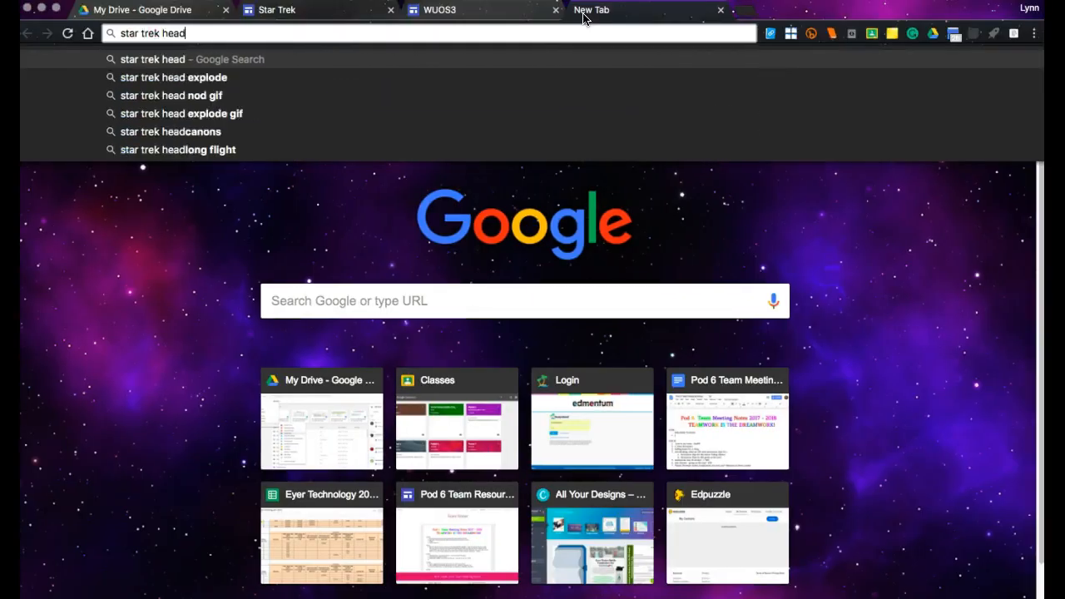
text(ters)
key(Return)
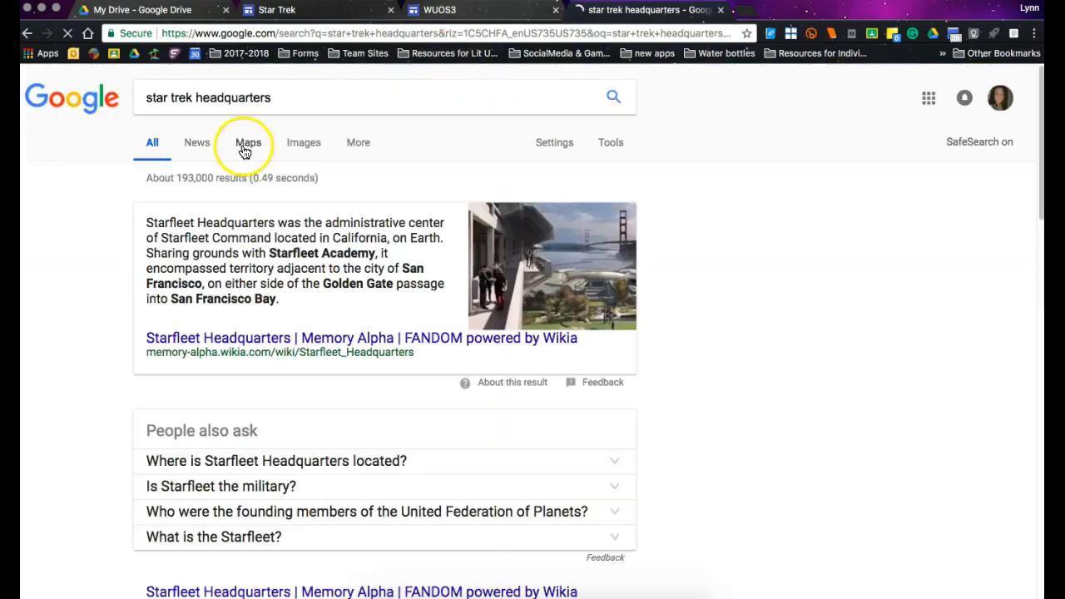
click(303, 142)
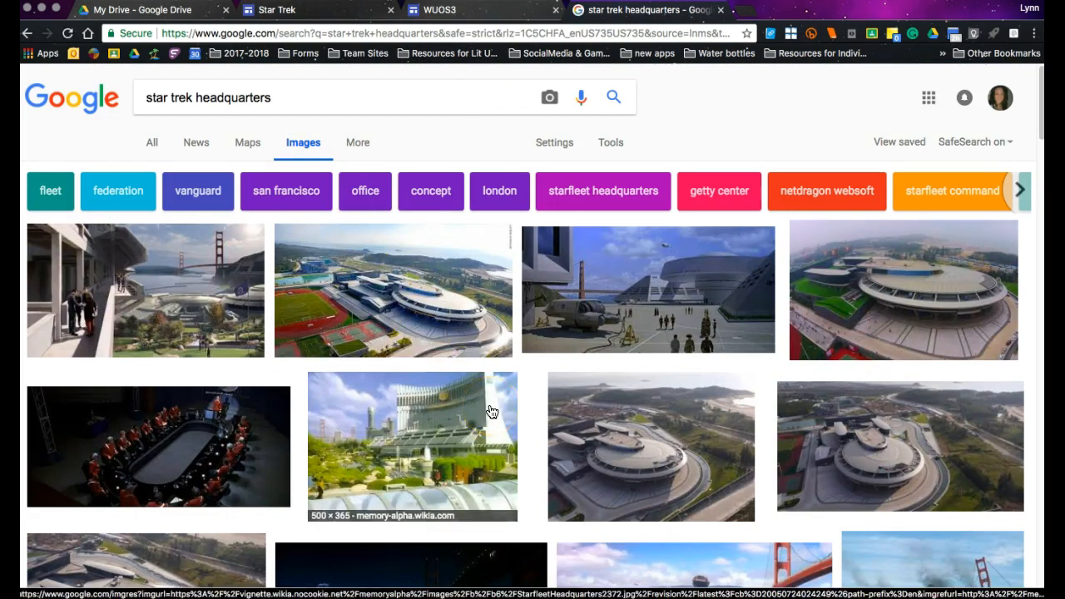
Look through the Star Trek headquarters image results for a suitable picture of the San Francisco site.
click(428, 447)
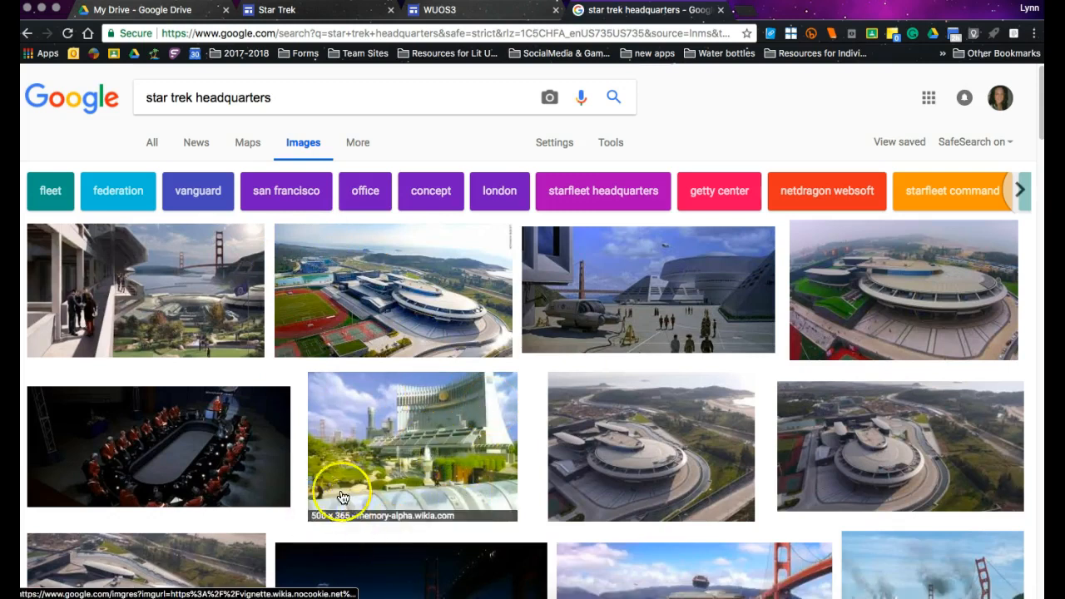
scroll(692, 469, down, 4)
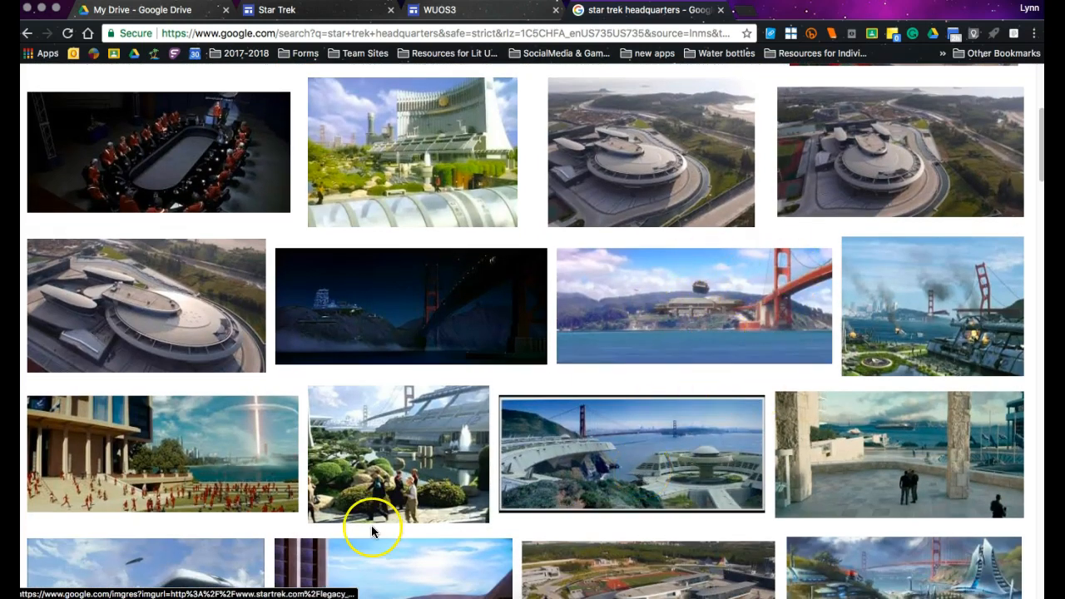
scroll(371, 525, down, 1)
scroll(371, 525, down, 4)
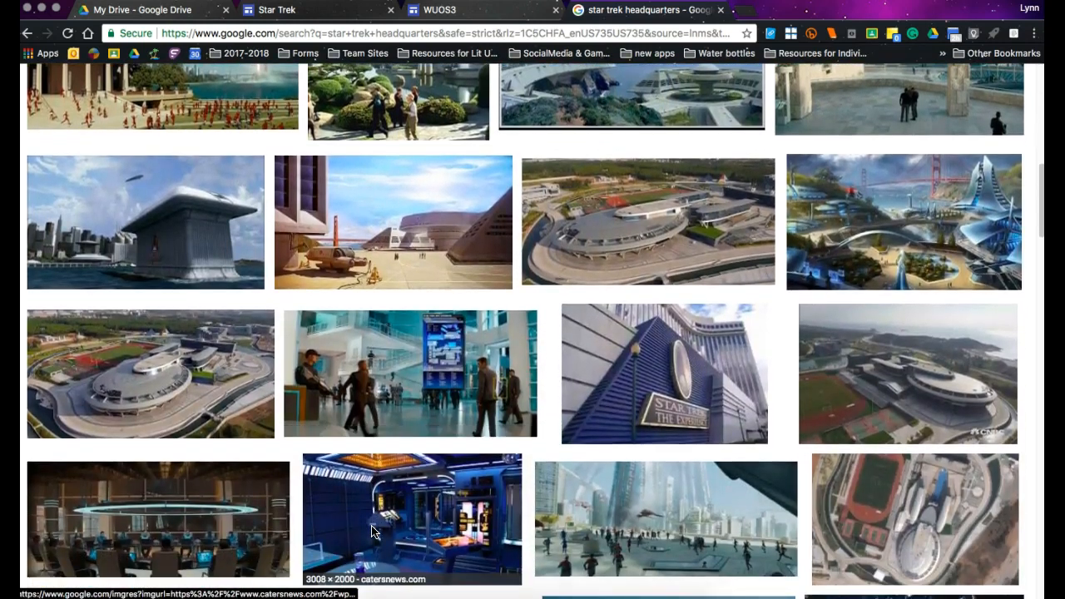
scroll(371, 525, down, 1)
click(411, 288)
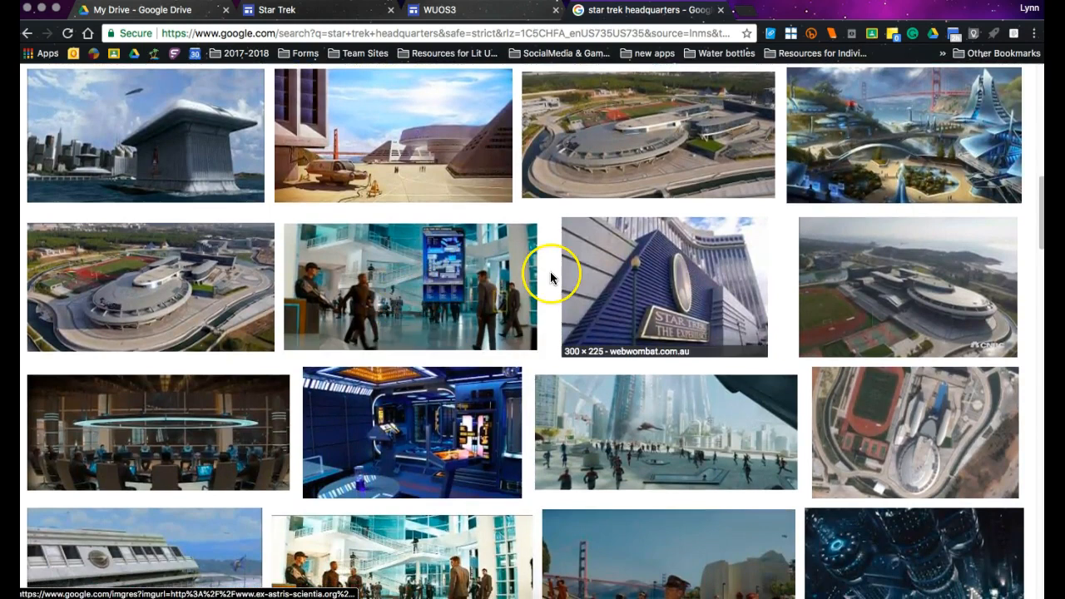
scroll(550, 271, down, 2)
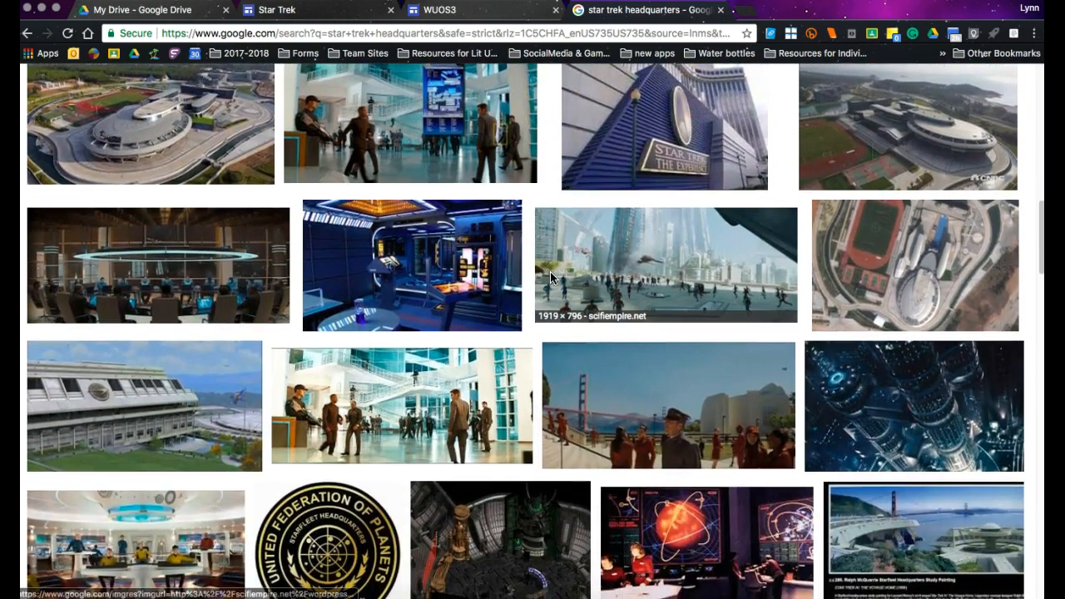
scroll(550, 272, down, 1)
scroll(550, 275, down, 2)
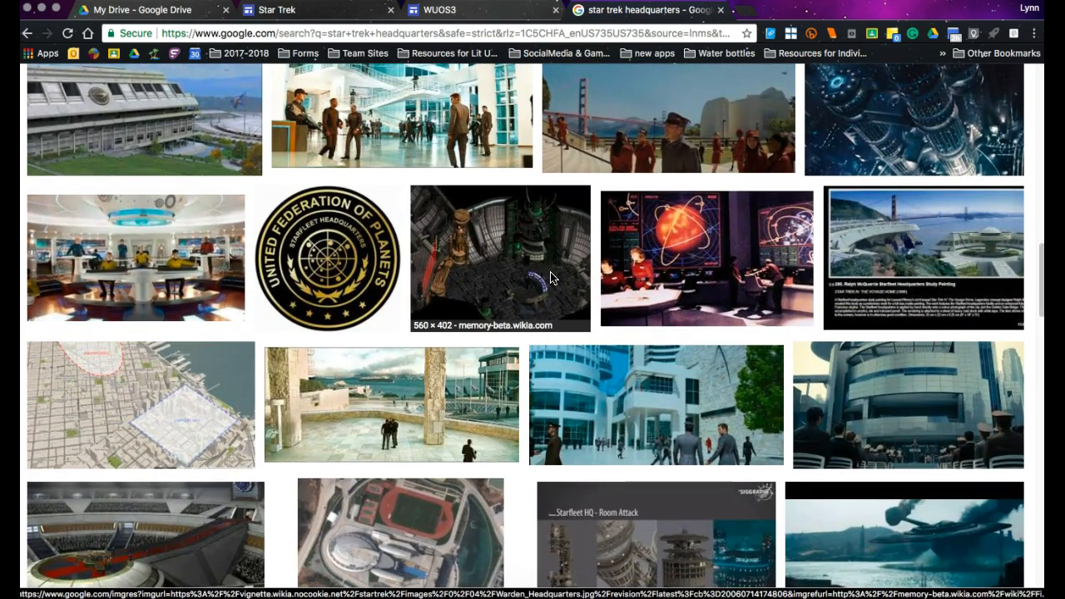
scroll(550, 277, down, 2)
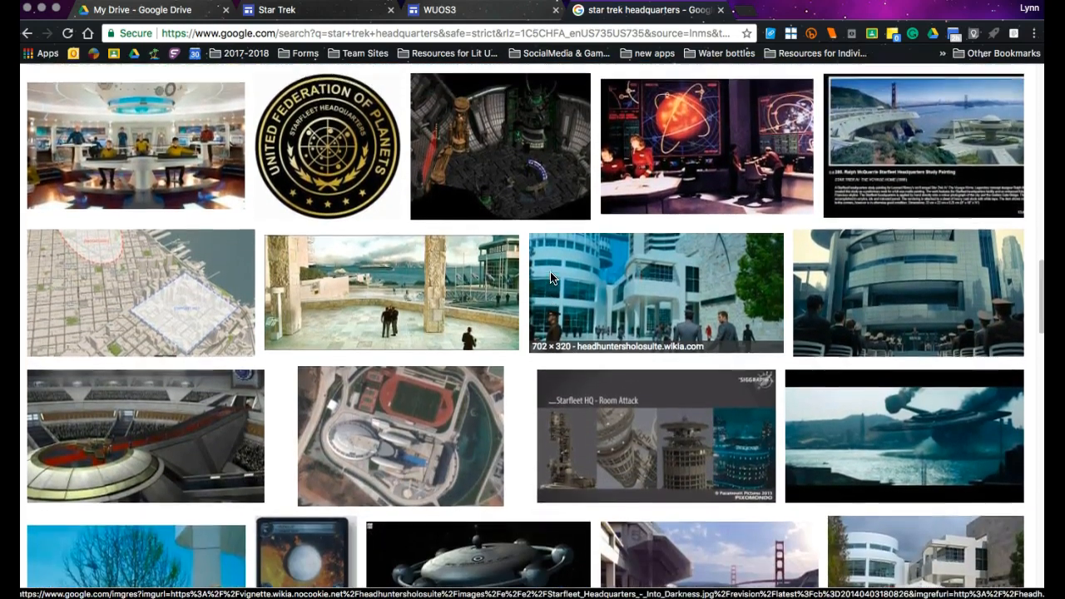
scroll(550, 277, up, 10)
scroll(550, 274, up, 1)
scroll(550, 275, down, 3)
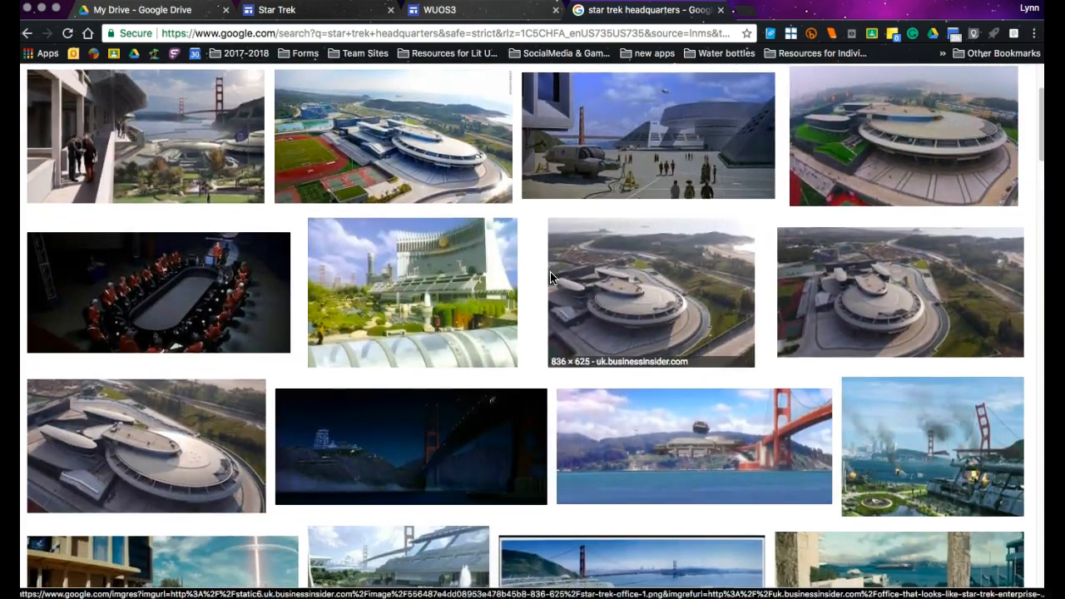
Save the Starfleet Headquarters picture with the Golden Gate Bridge to Downloads as Starfleet_headquarters_2150s.jpg.
click(154, 100)
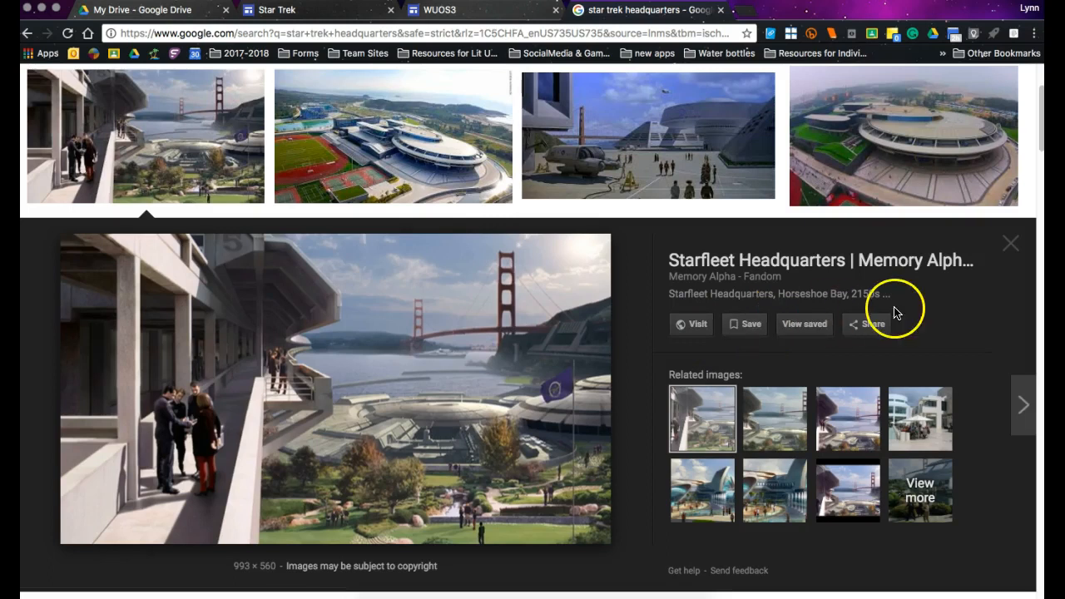
right_click(445, 443)
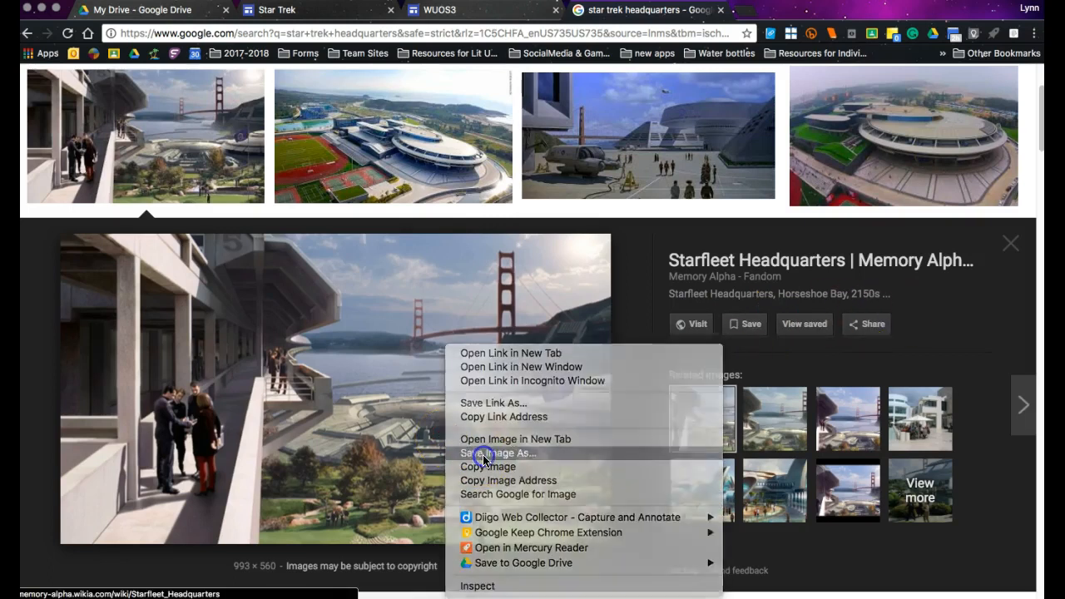
click(478, 454)
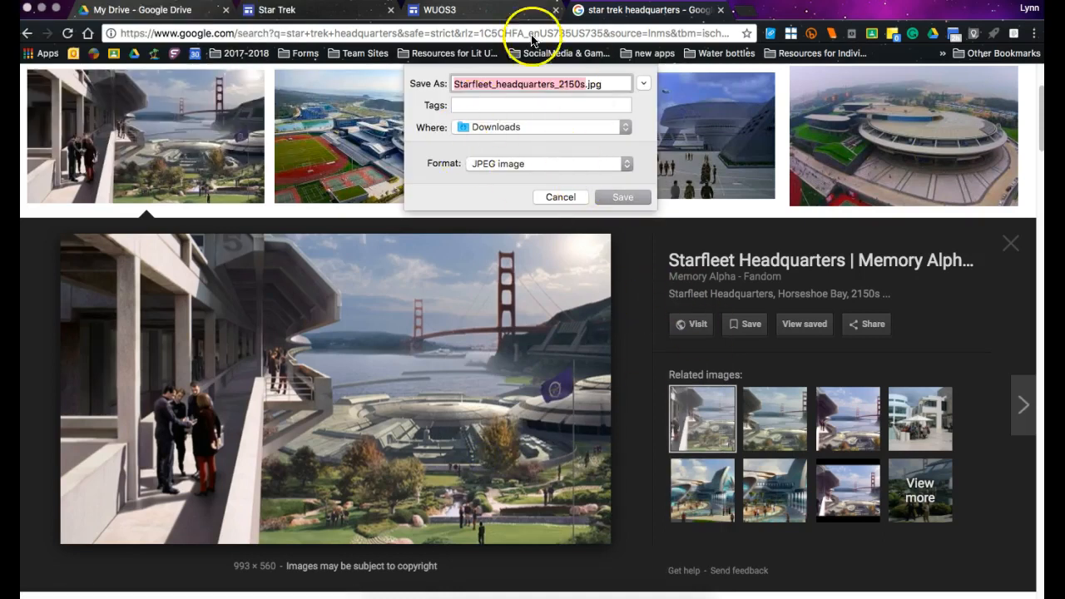
click(624, 202)
Return to the Star Trek site editor and start an image upload for The Original Series page.
click(491, 15)
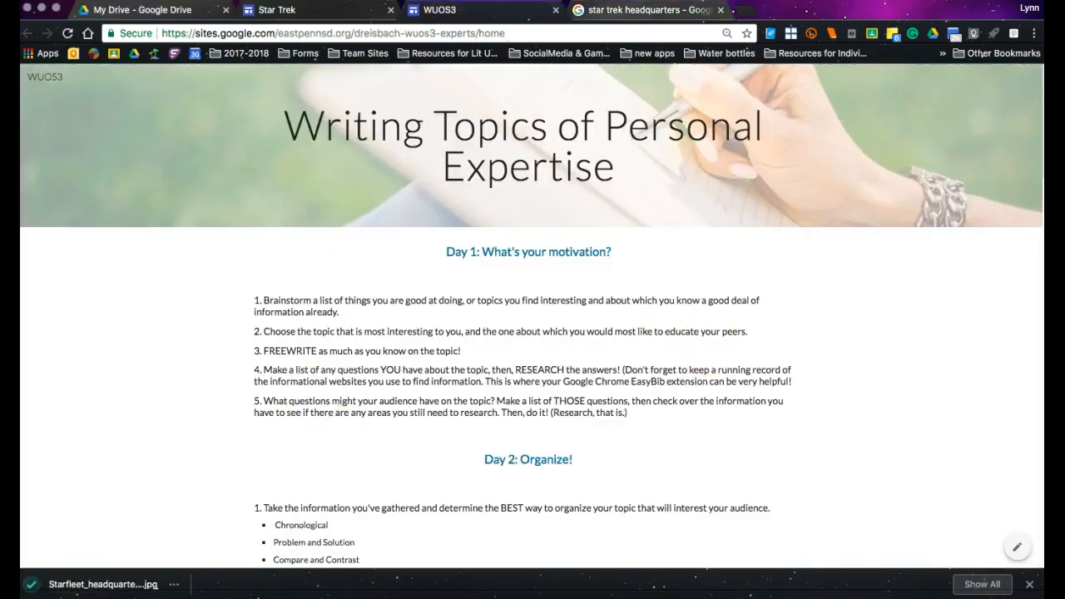
click(333, 15)
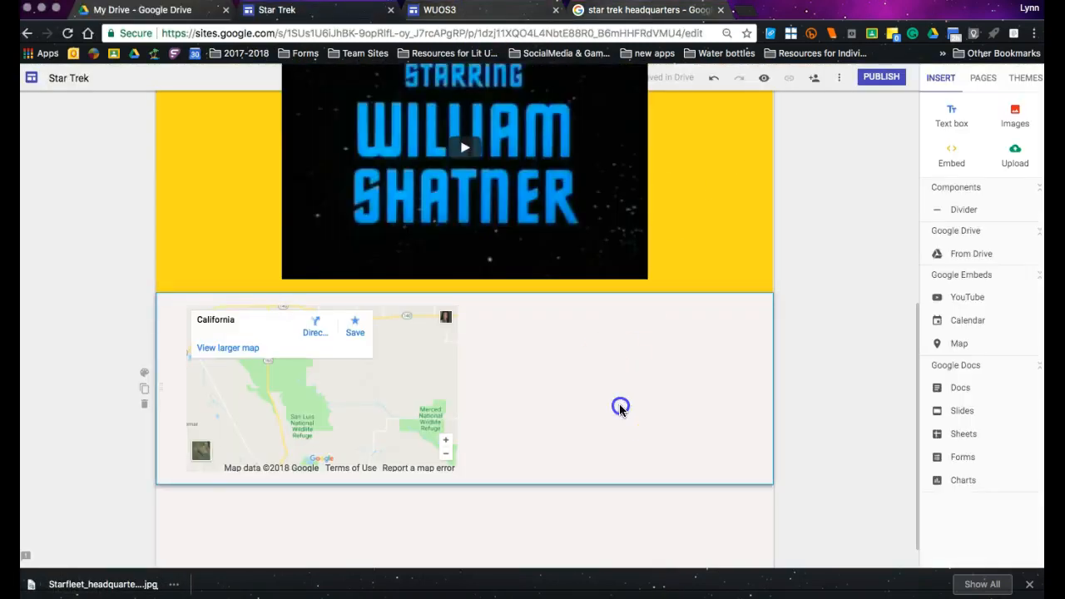
click(1021, 153)
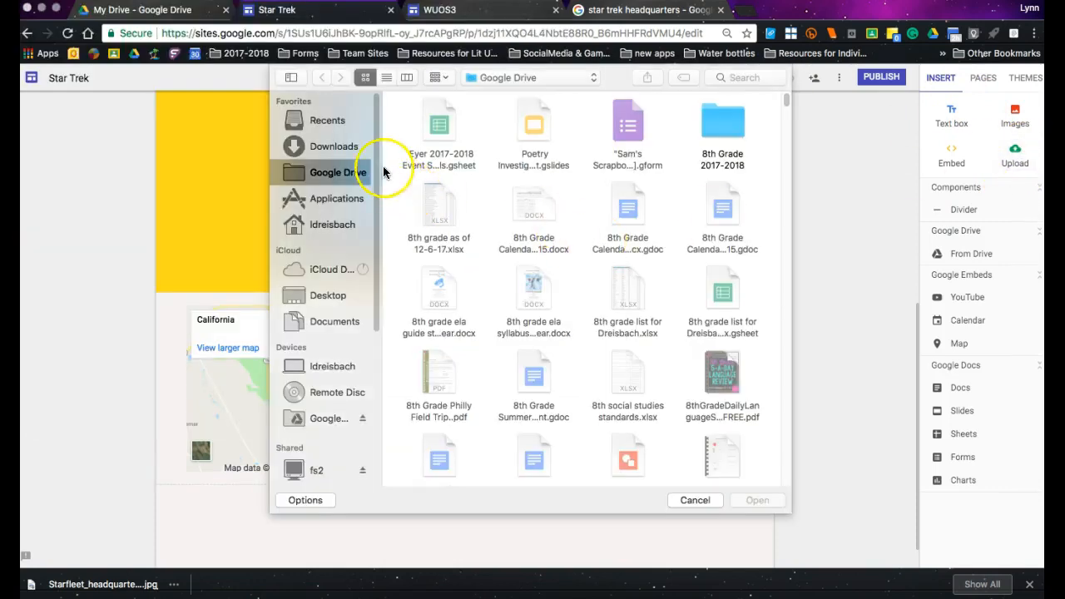
Search the Mac and the Downloads folder for "star trek", and check the recent files for the saved picture.
click(355, 154)
click(739, 77)
text(sta)
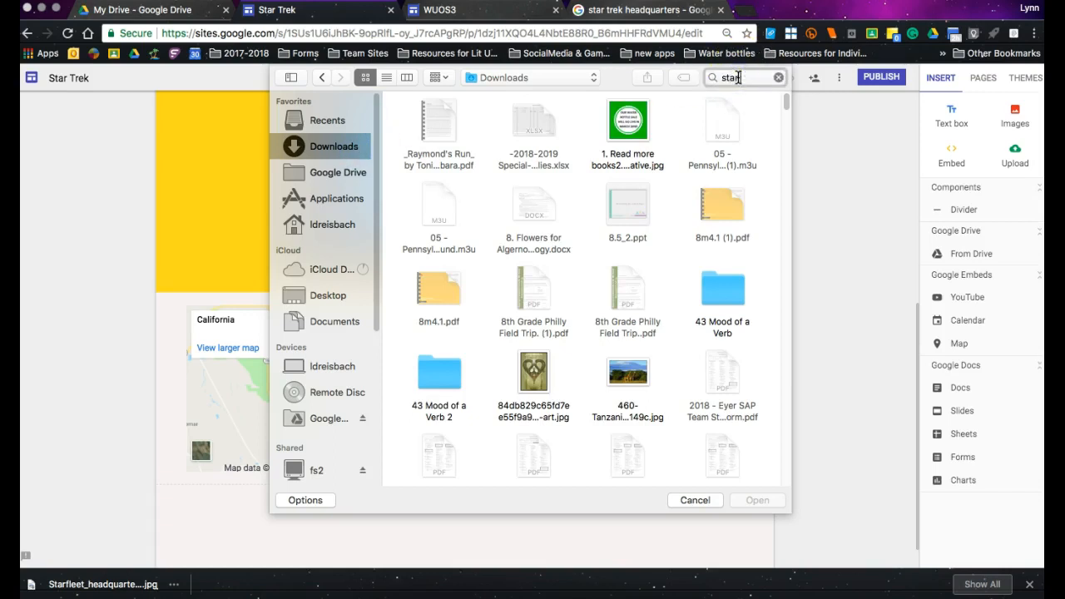
text(r trek)
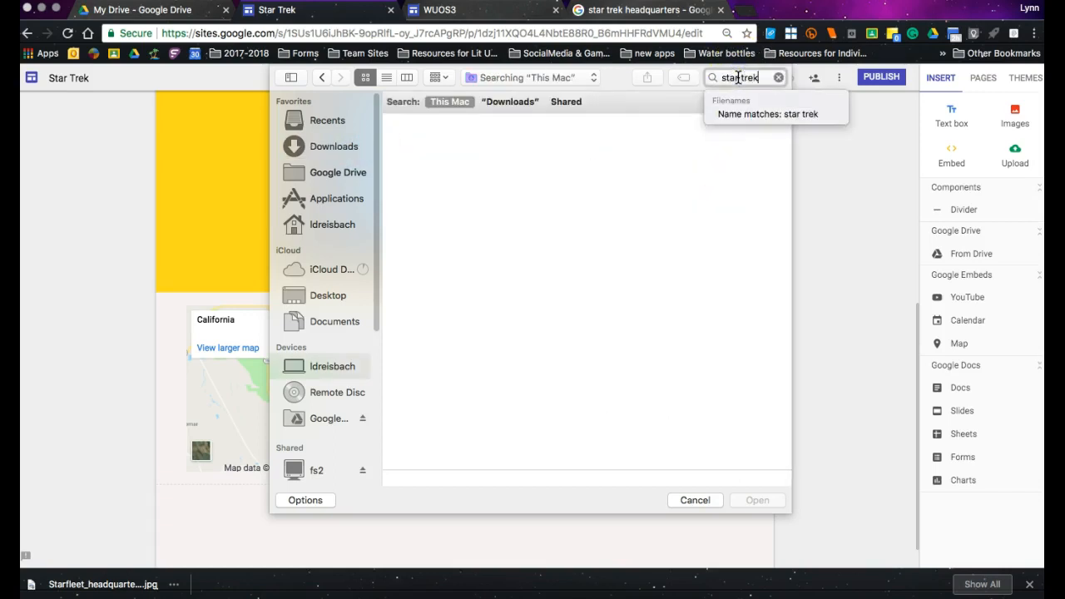
click(516, 102)
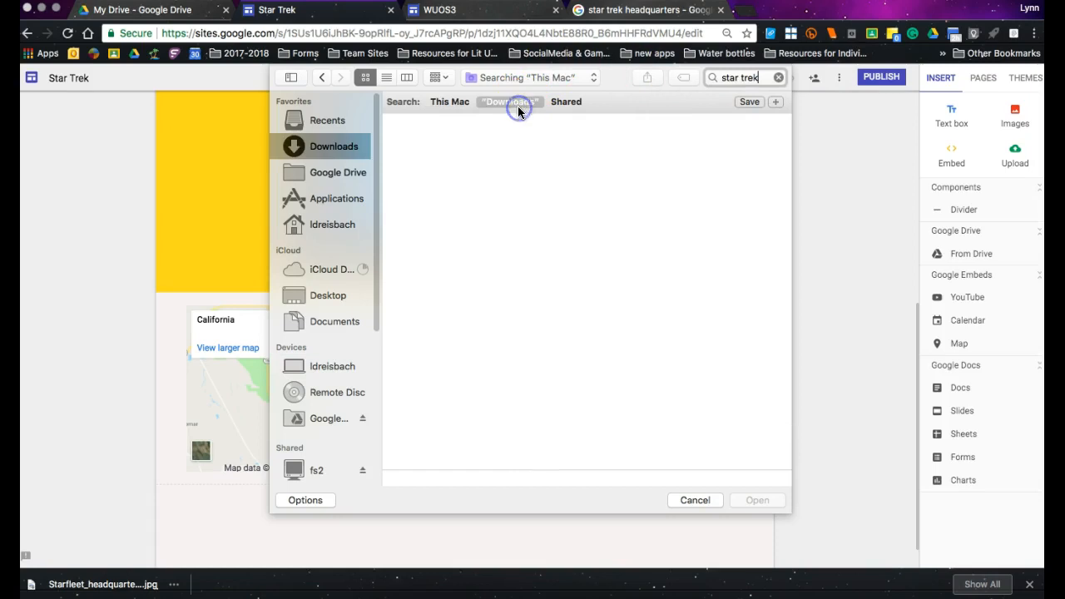
click(344, 121)
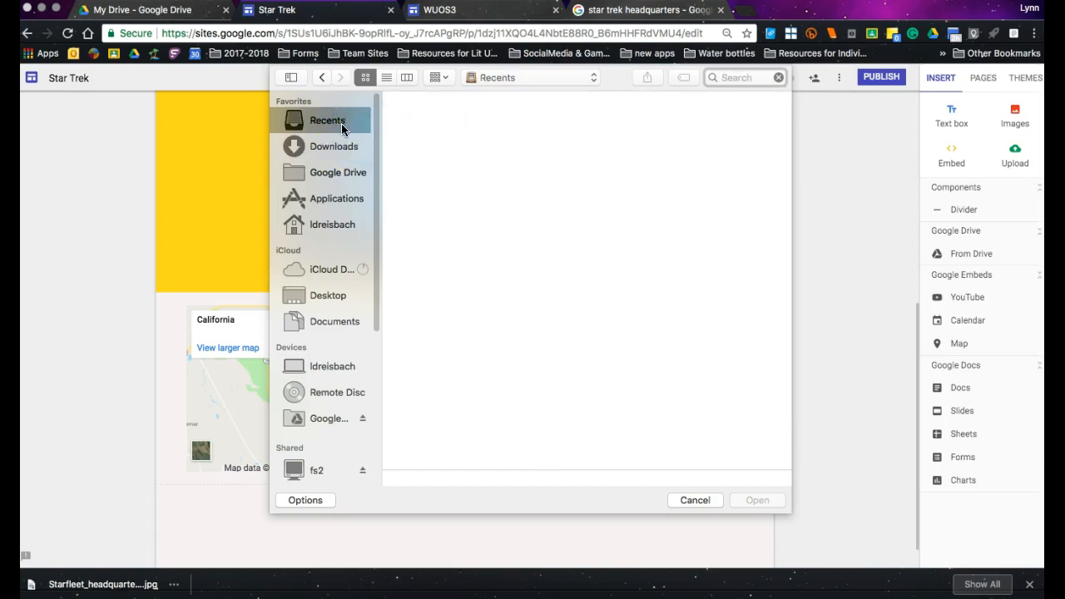
Search the files for "starflee" and upload Starfleet_headquarters_2150s.jpg beside the California map.
click(695, 500)
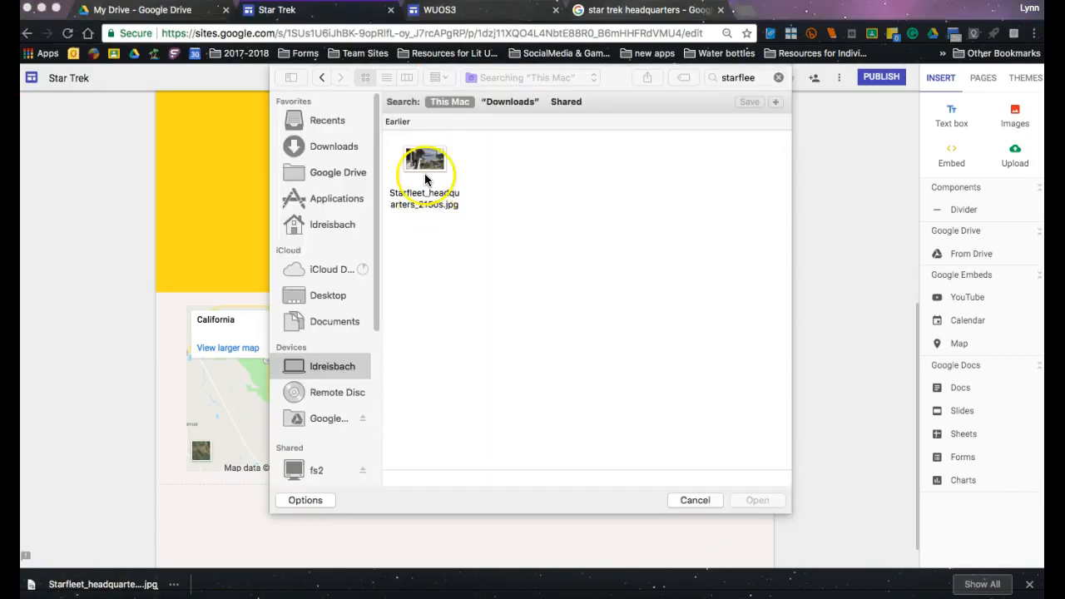
click(427, 169)
click(769, 505)
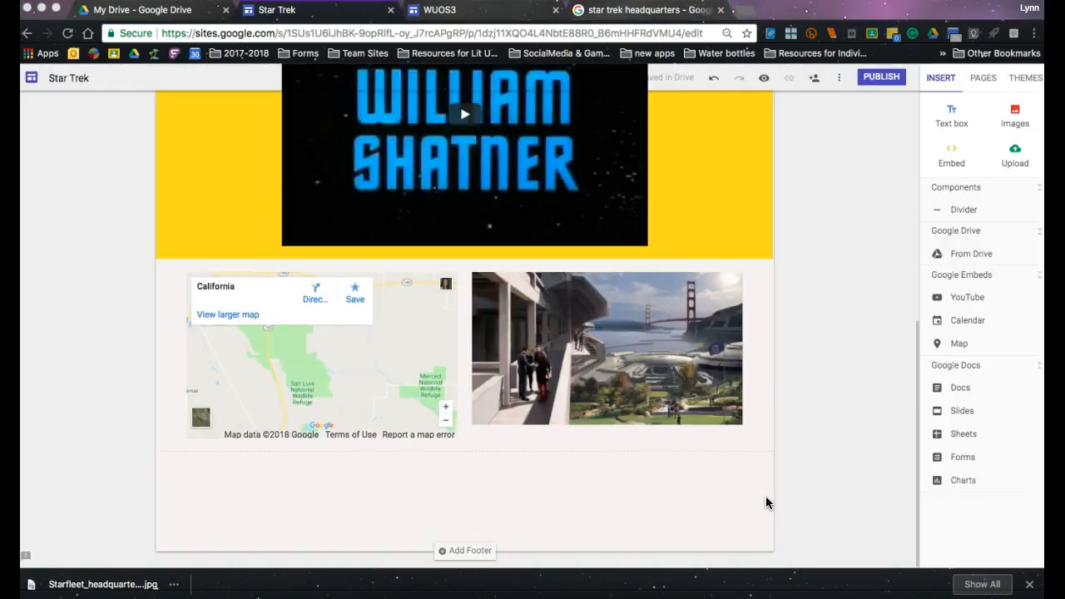
Review The Original Series page in the editor, and preview the site to examine its video, map and headquarters picture.
click(683, 403)
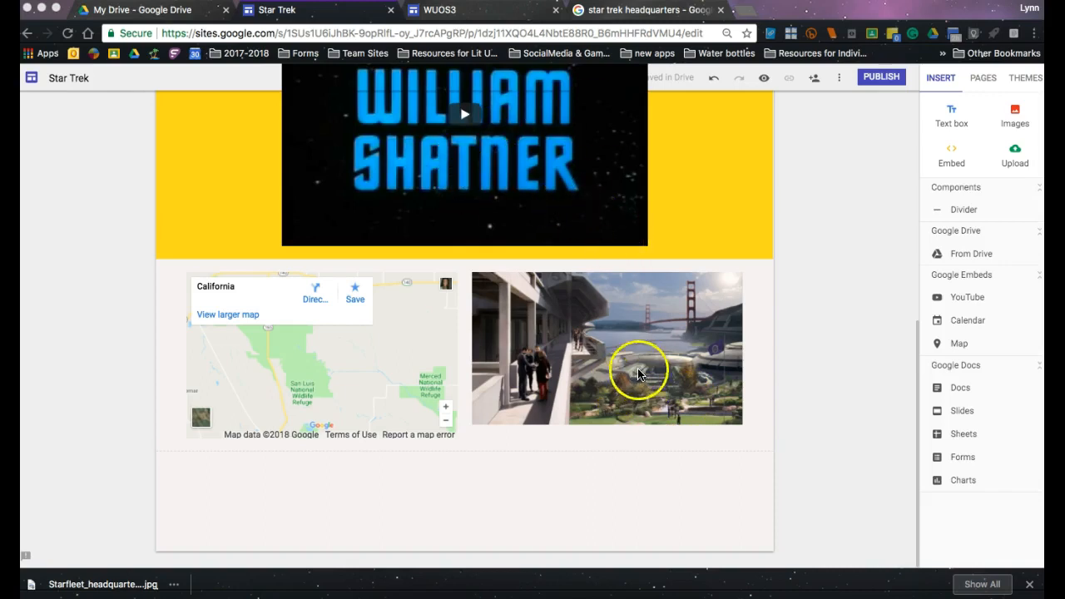
scroll(318, 389, up, 5)
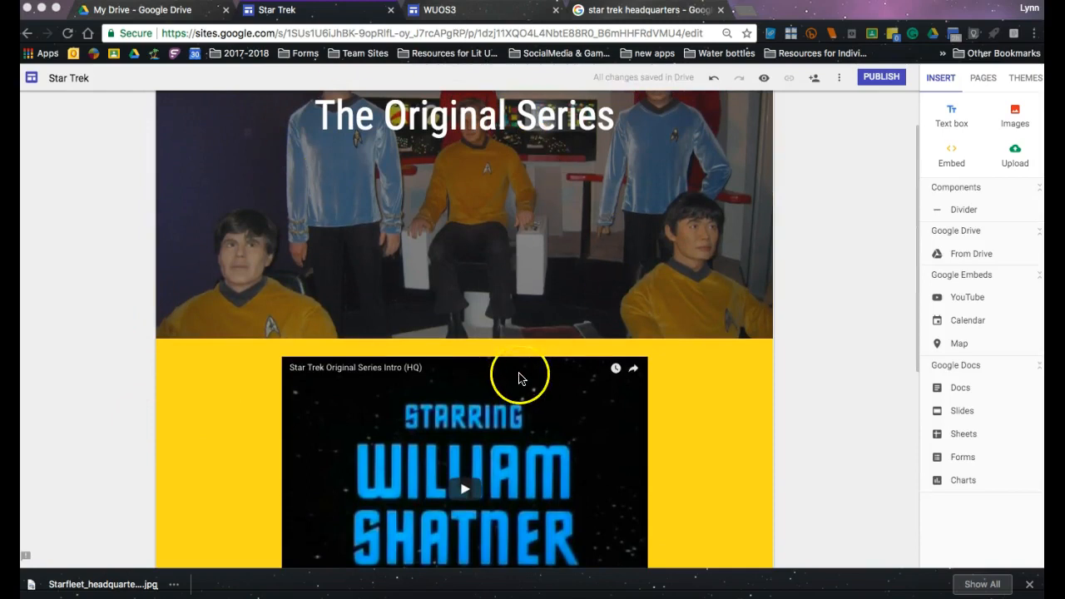
scroll(518, 373, up, 1)
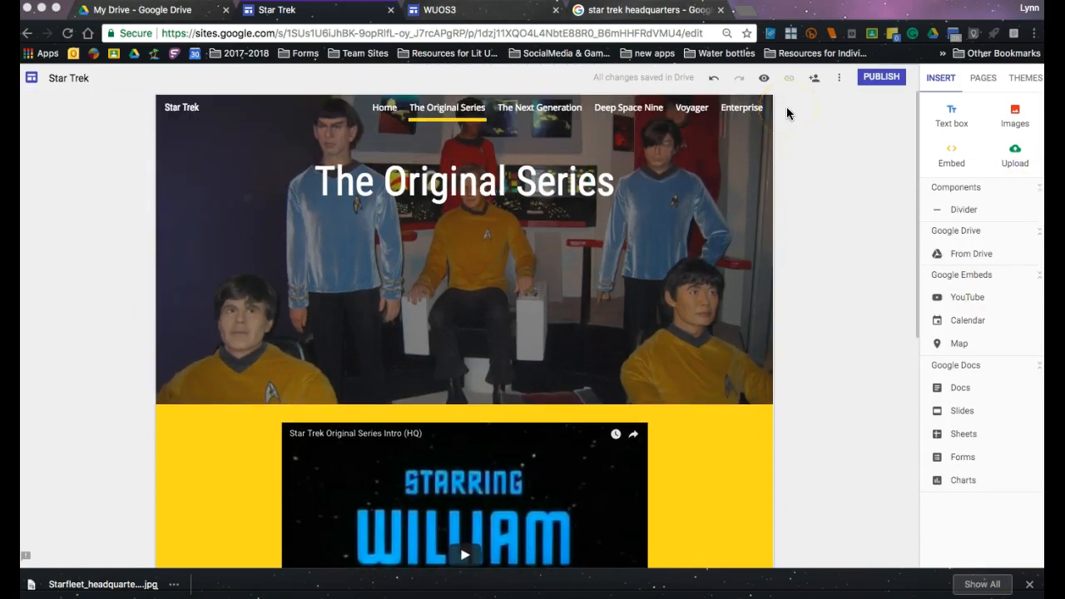
click(764, 78)
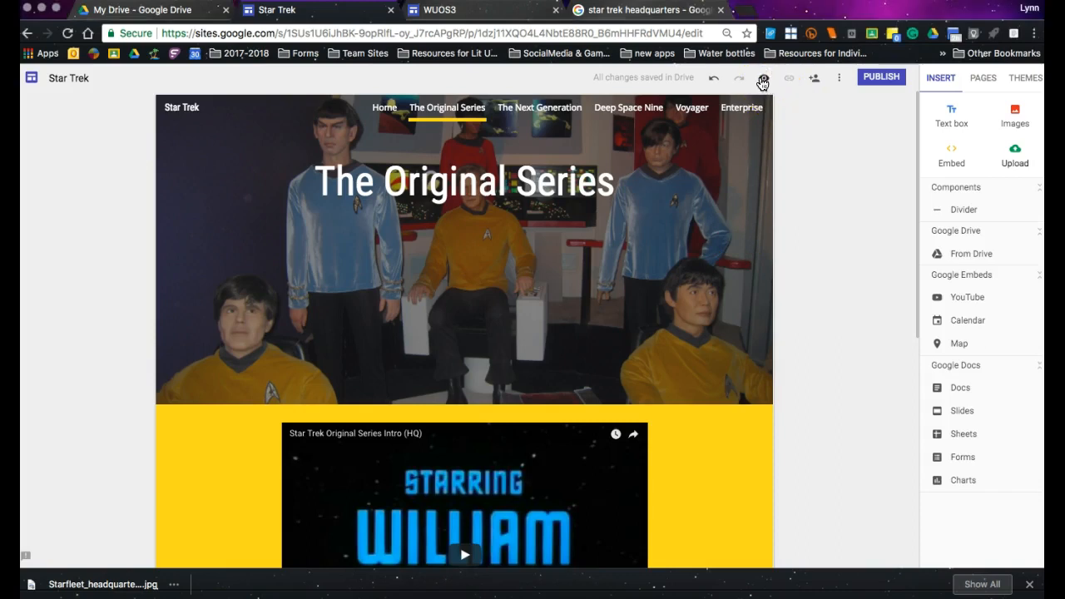
click(763, 82)
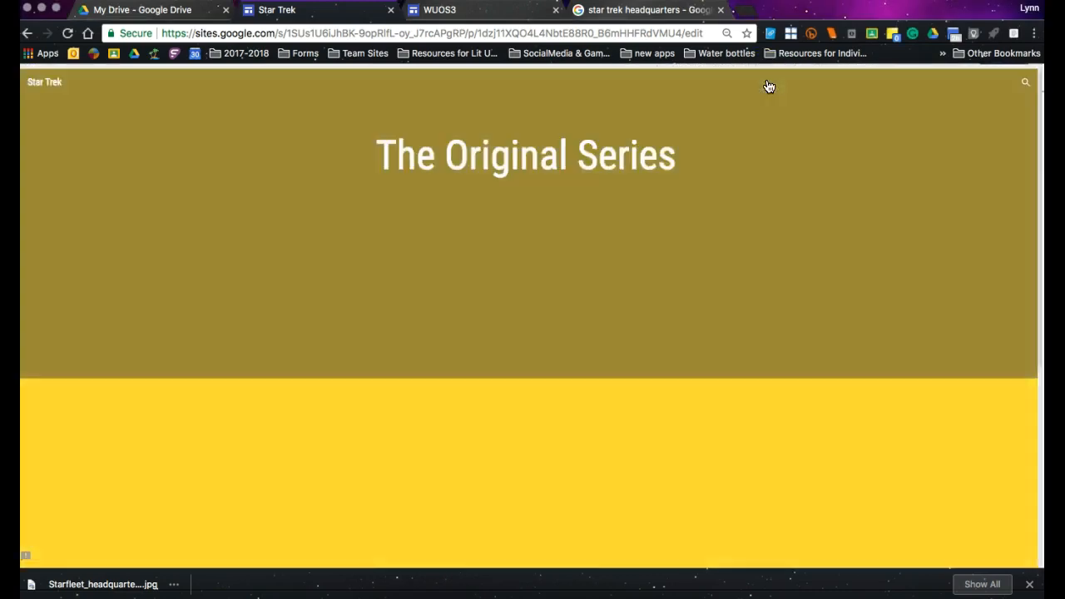
scroll(832, 373, down, 4)
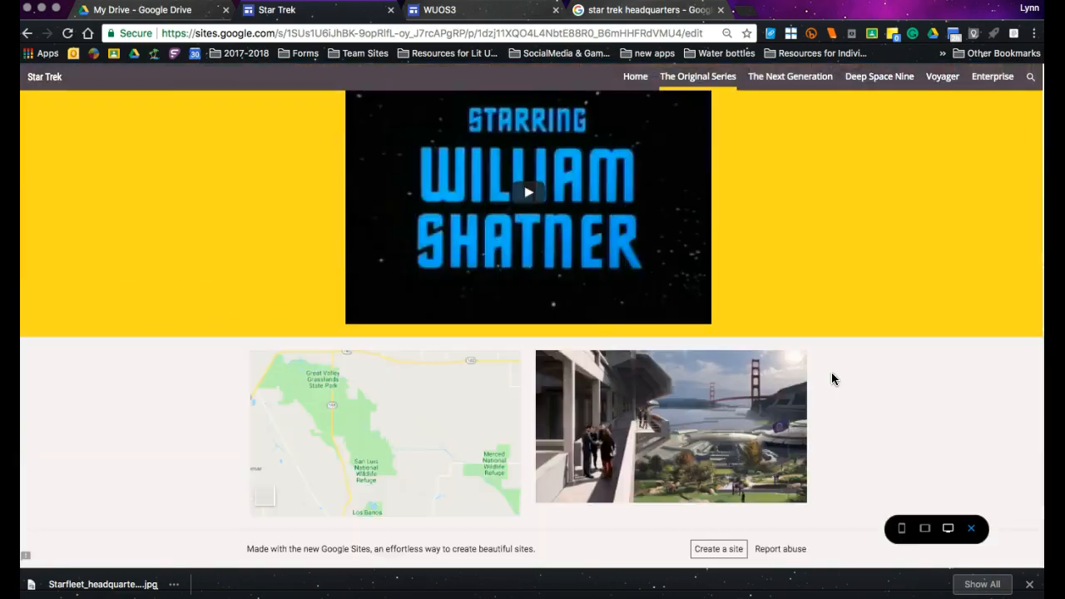
scroll(832, 378, up, 5)
Look over the Home page in the site preview and return to editing.
click(634, 79)
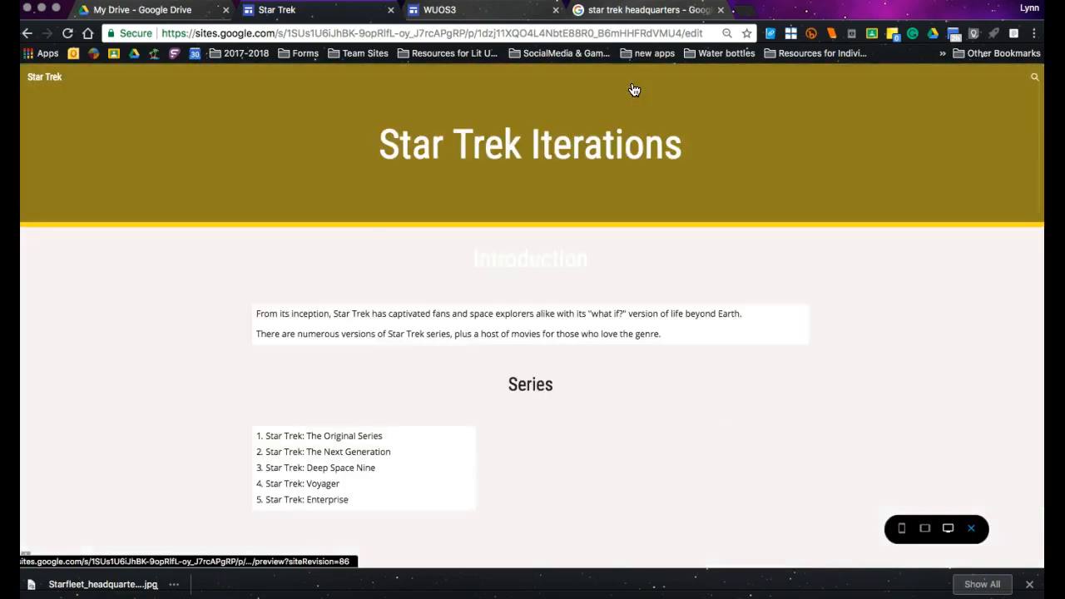
click(721, 301)
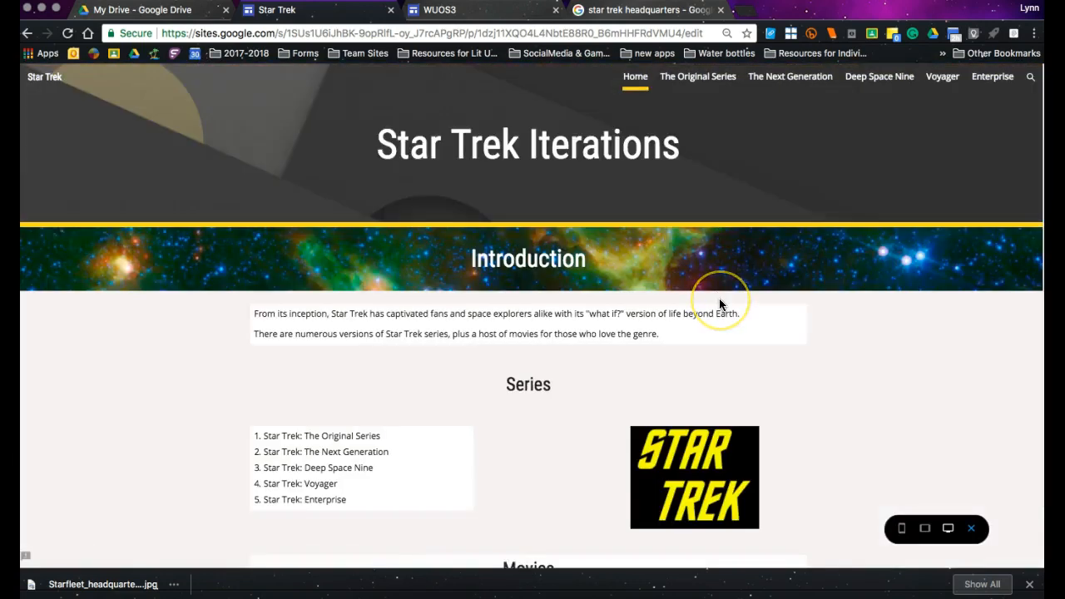
scroll(718, 298, down, 2)
scroll(719, 298, up, 2)
click(720, 294)
scroll(719, 291, down, 1)
scroll(719, 292, up, 1)
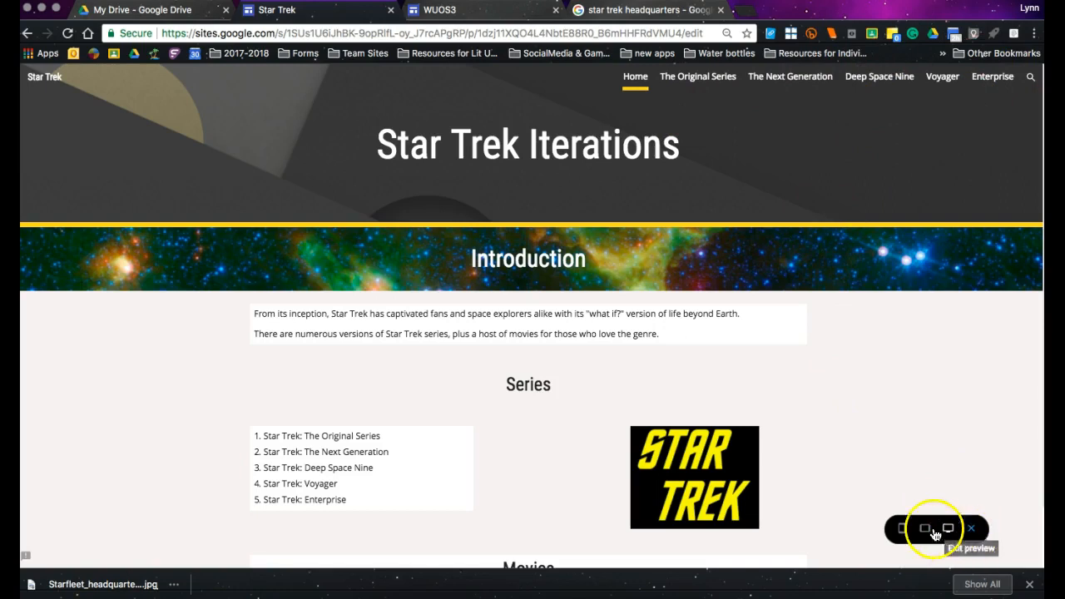
click(973, 530)
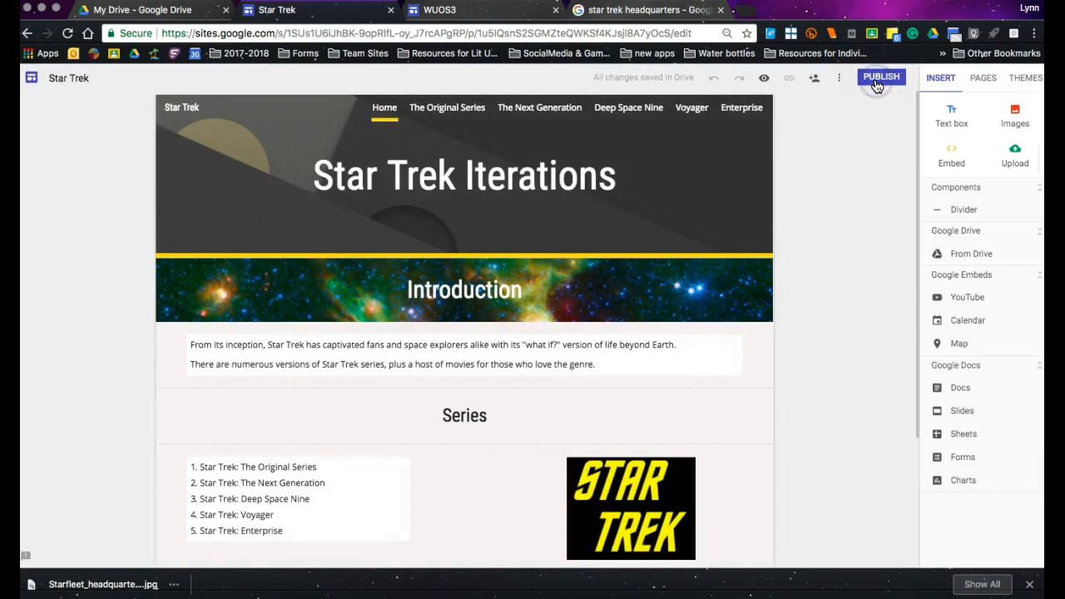
Publish the site at the web address "startrek", viewable by anyone at Eastpennsd.org.
click(877, 87)
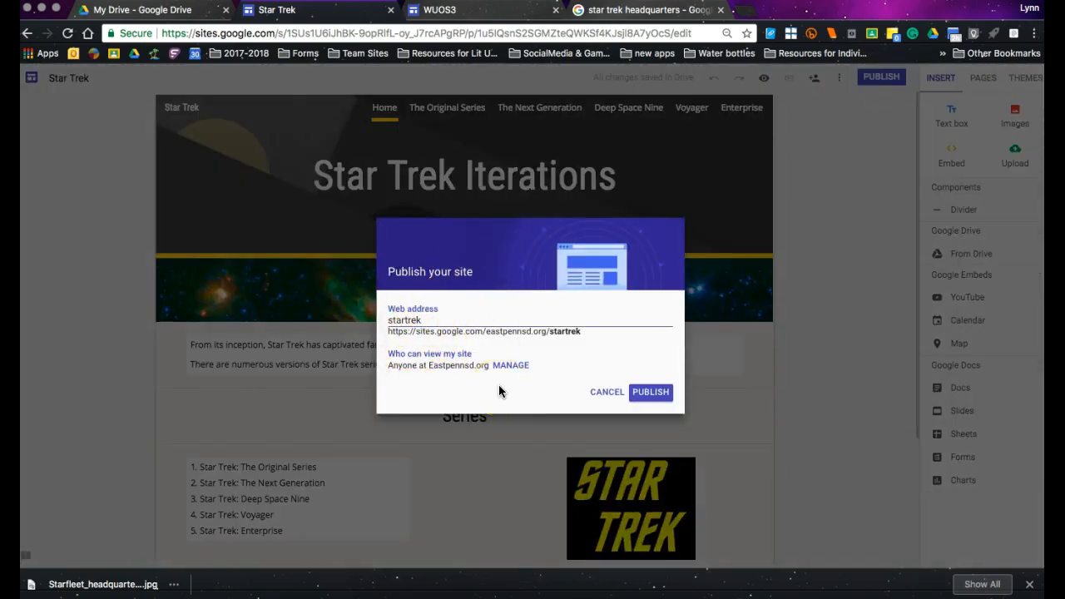
click(638, 394)
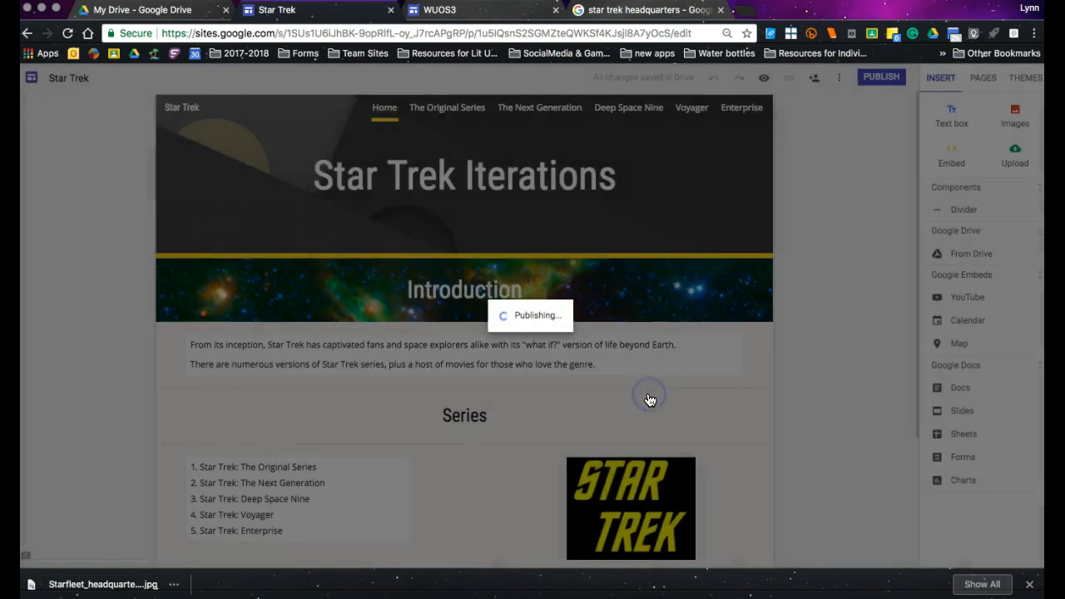